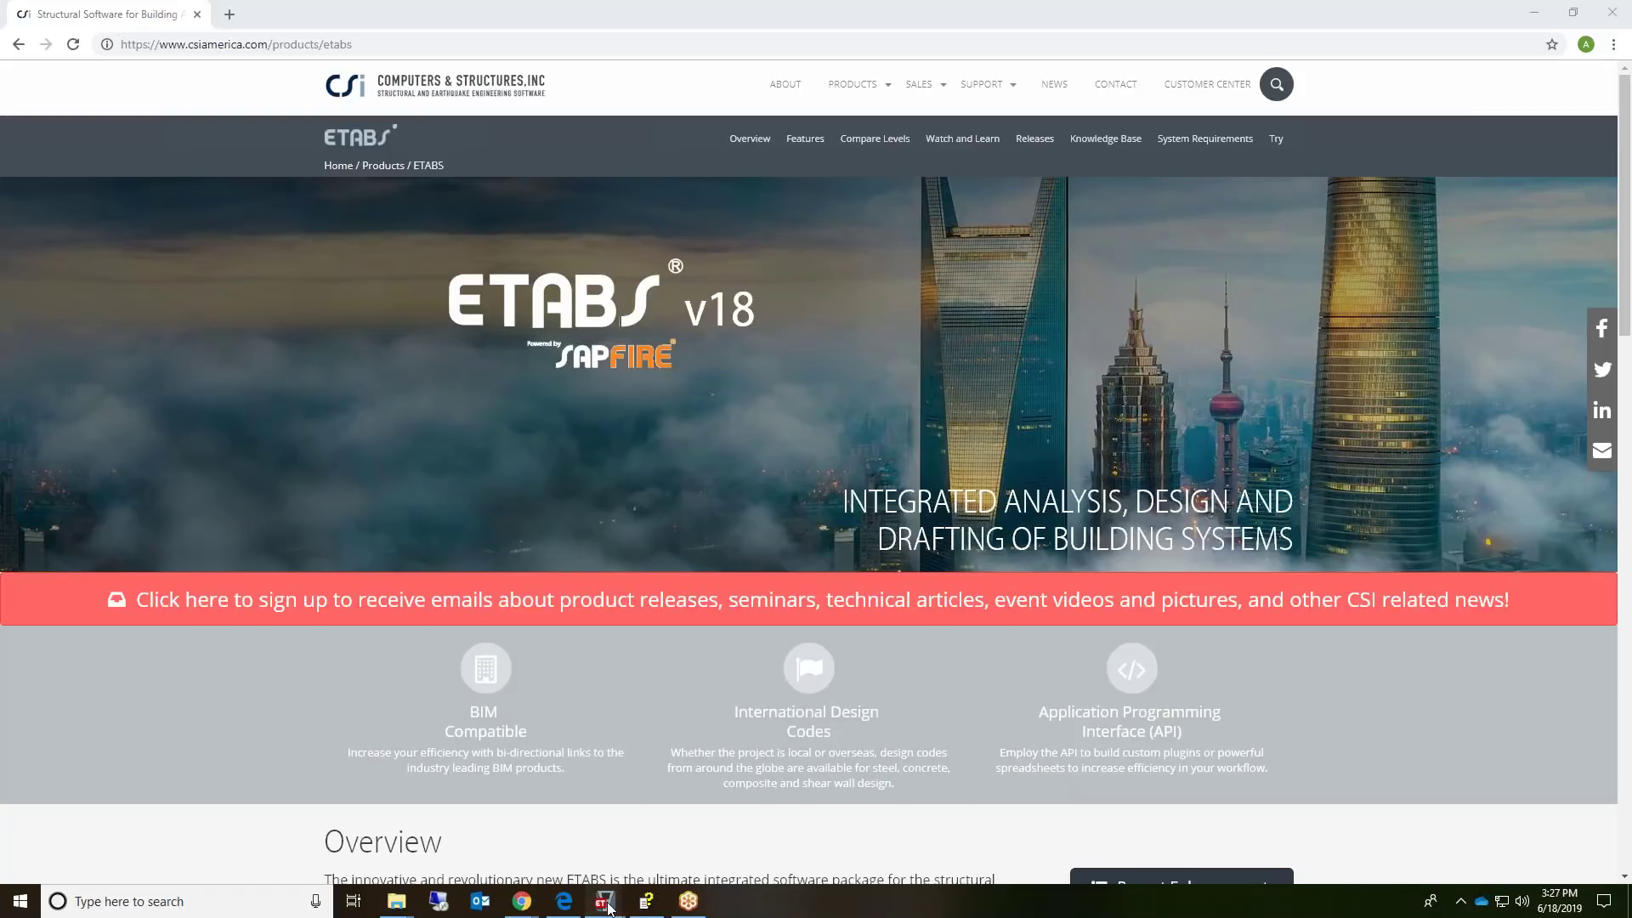
- Switch to the ETABS building model and open the Interactive Database for the four selected W18X40 beams
{"action": "mouse_move", "coordinate": [605, 901]}
{"action": "left_click", "coordinate": [657, 852]}
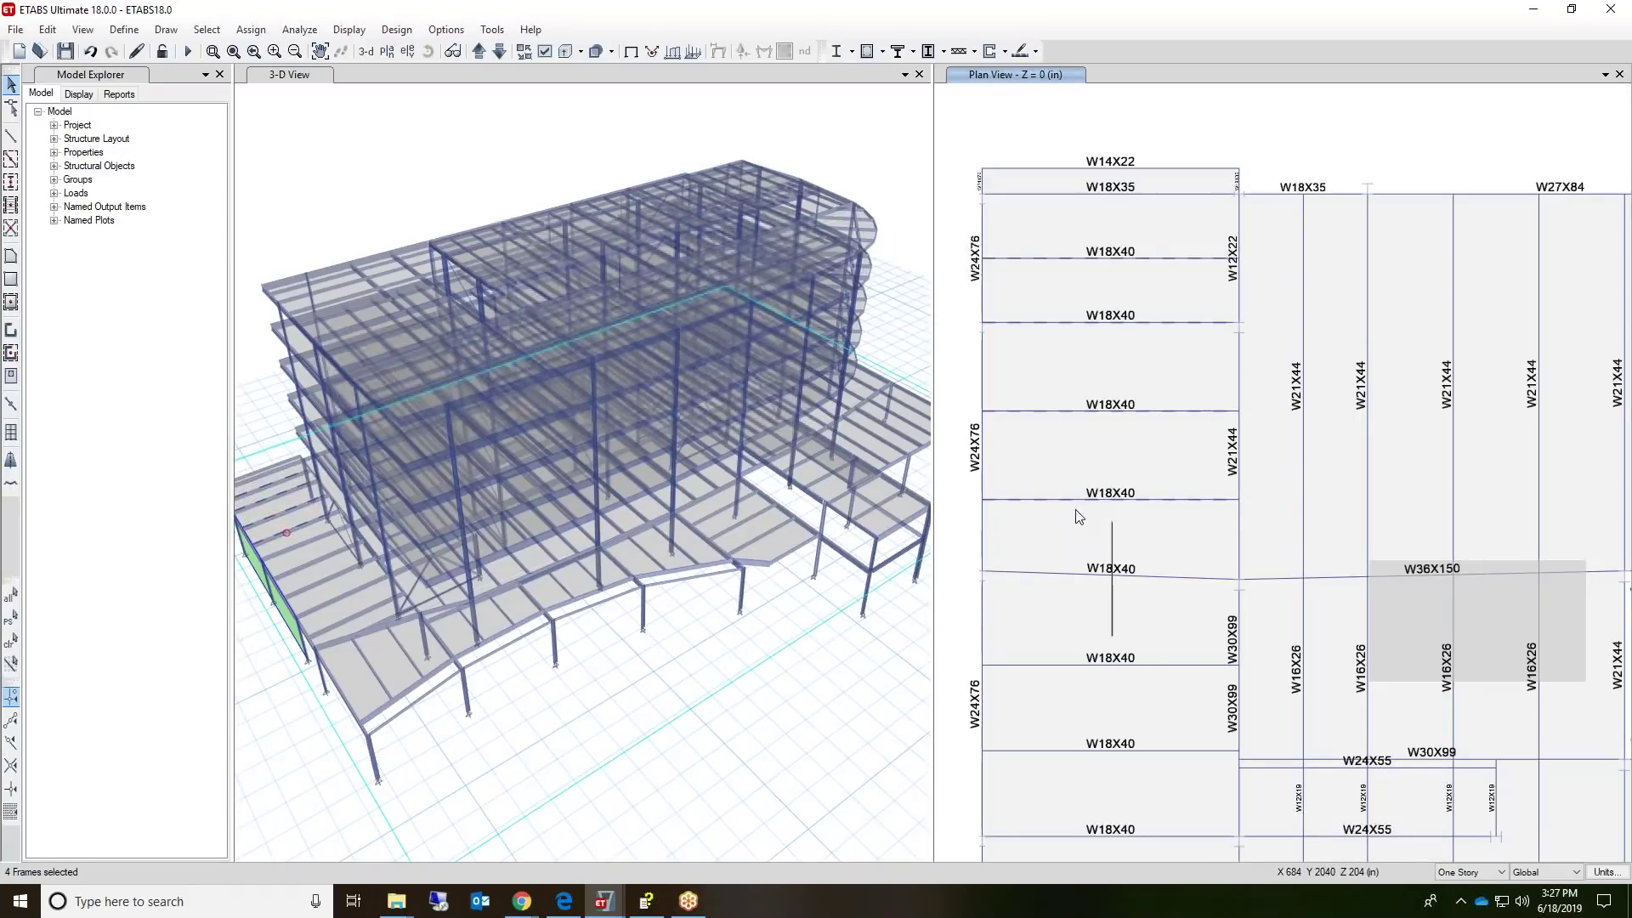
{"action": "left_click_drag", "start_coordinate": [1076, 511], "coordinate": [1029, 250]}
{"action": "left_click", "coordinate": [48, 30]}
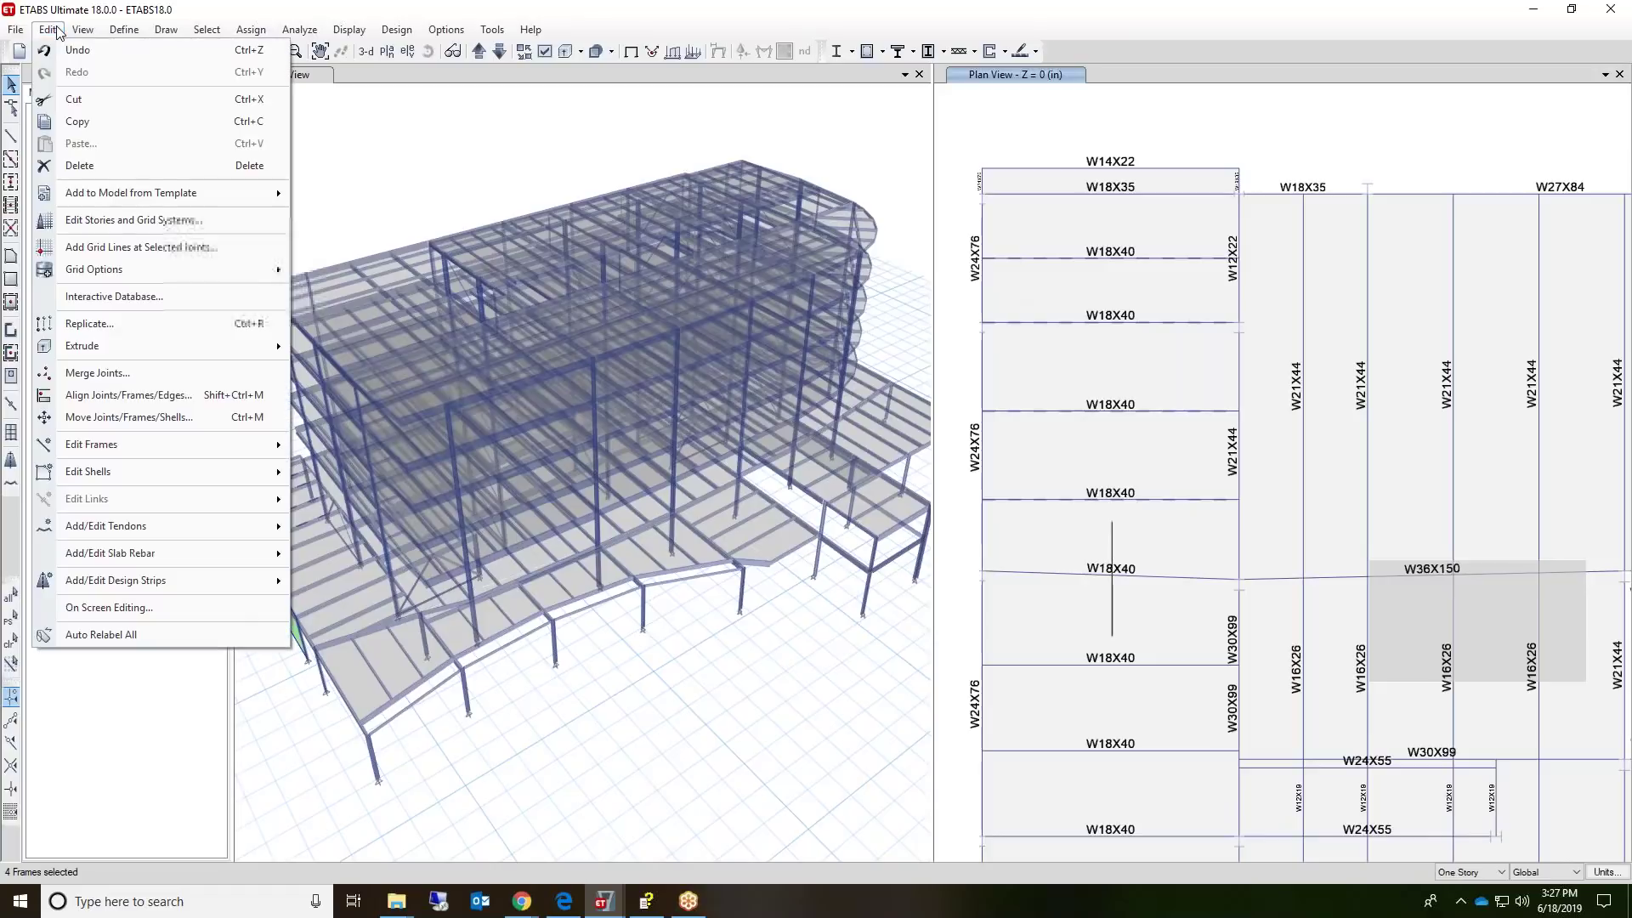
{"action": "left_click", "coordinate": [131, 298]}
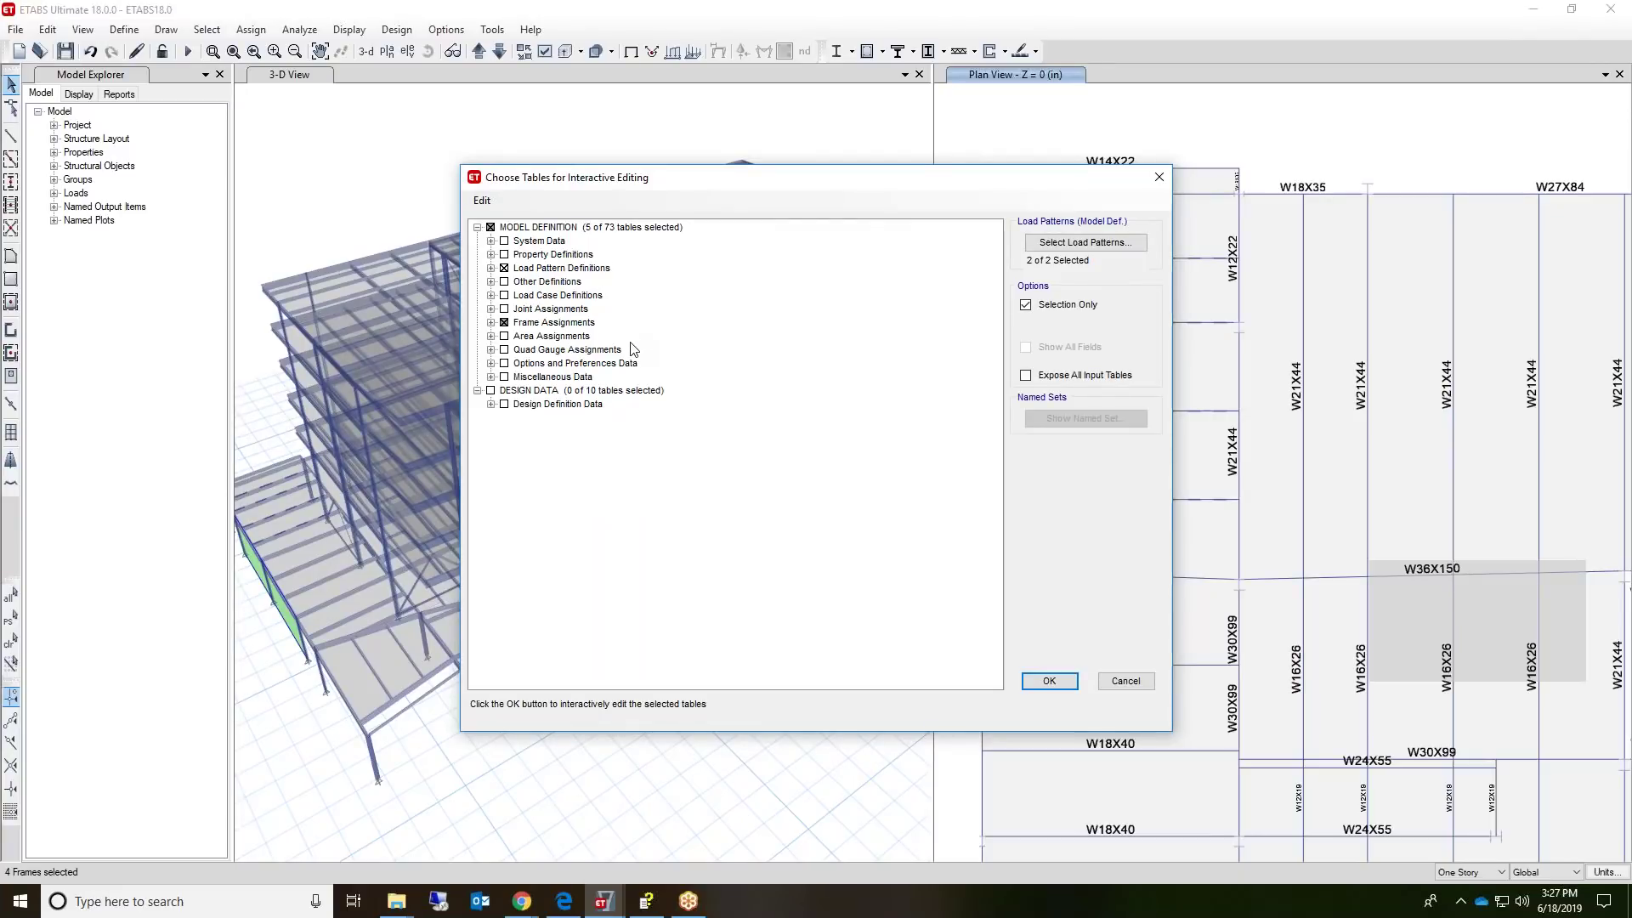
- Open the checked model tables for interactive editing and send the Frame Assignments - Section Properties table to Excel
{"action": "left_click", "coordinate": [492, 404]}
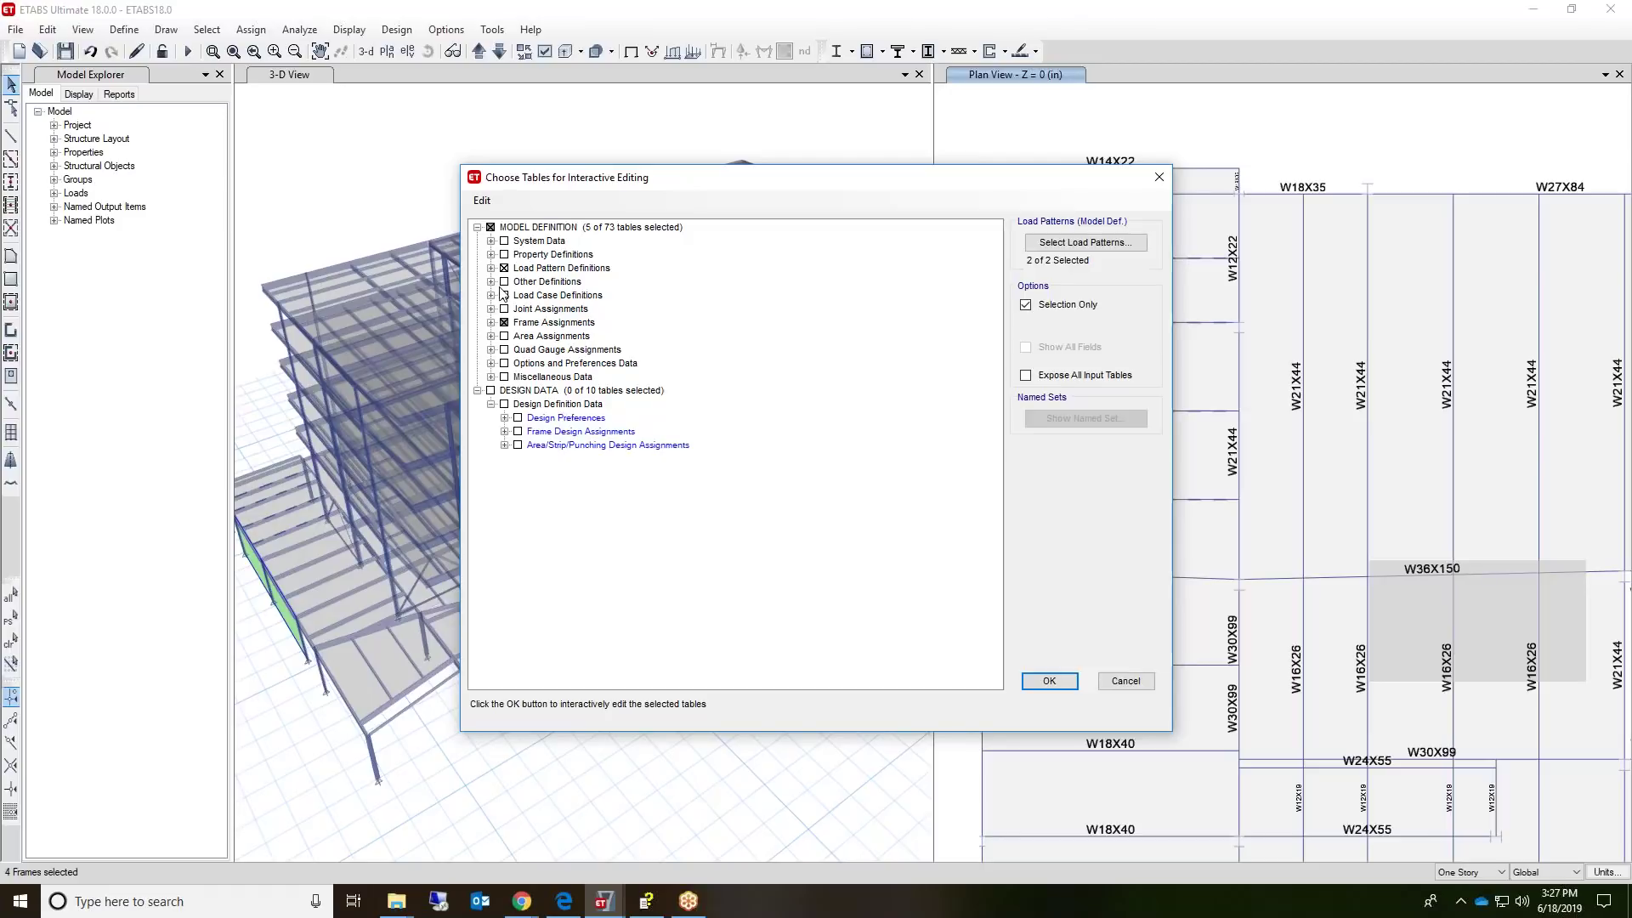
{"action": "left_click", "coordinate": [491, 323]}
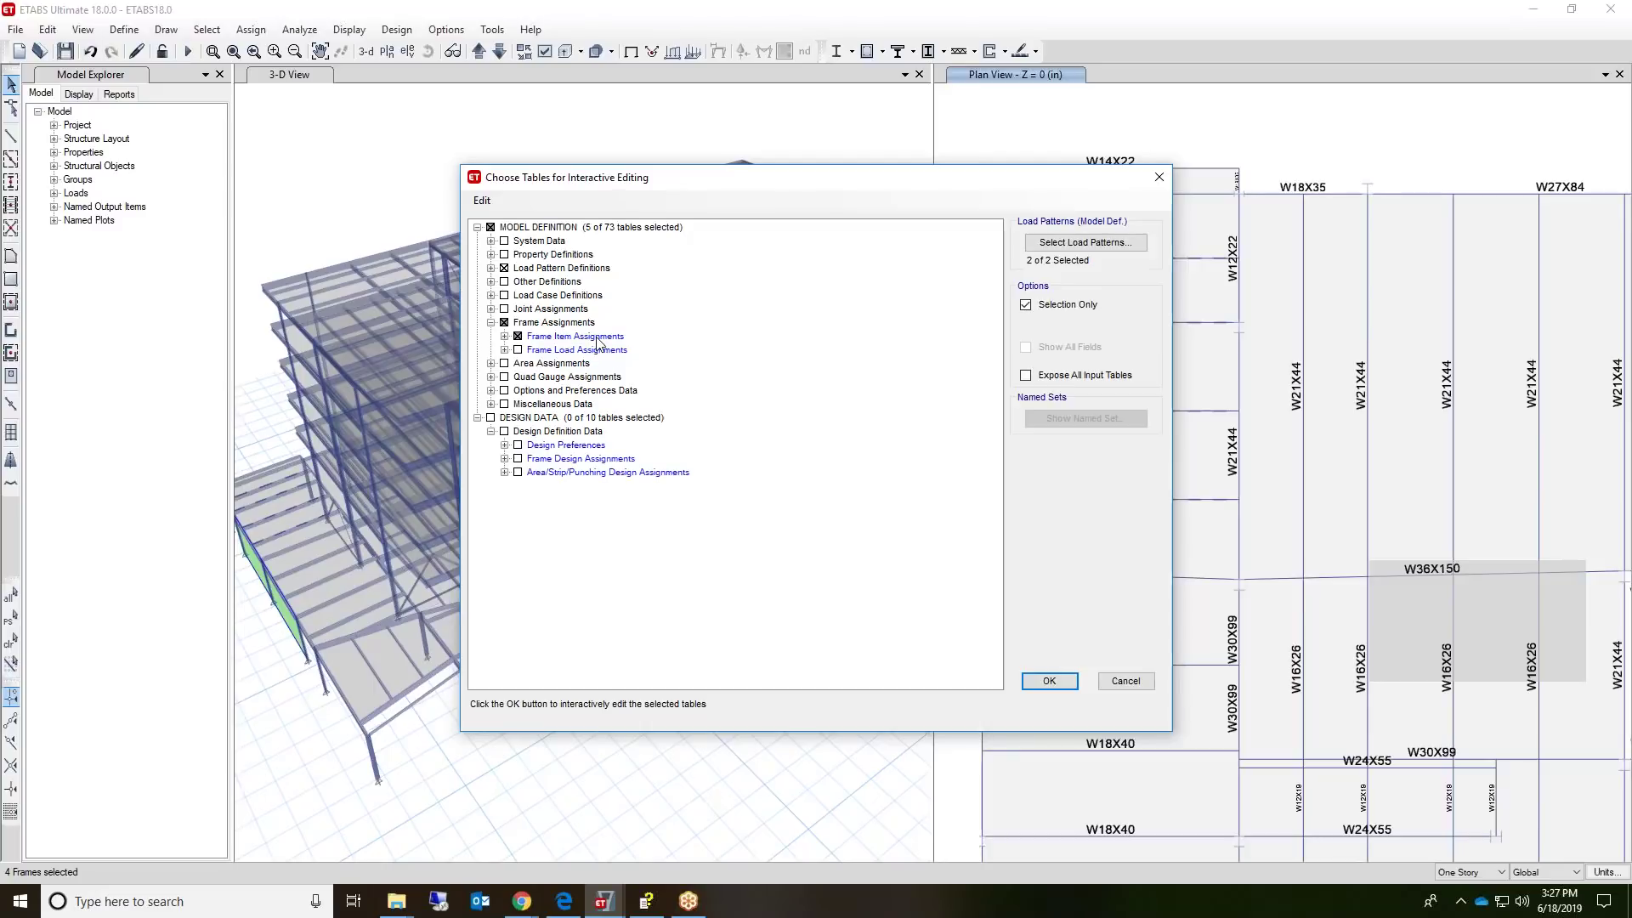
{"action": "left_click_drag", "start_coordinate": [976, 173], "coordinate": [839, 144]}
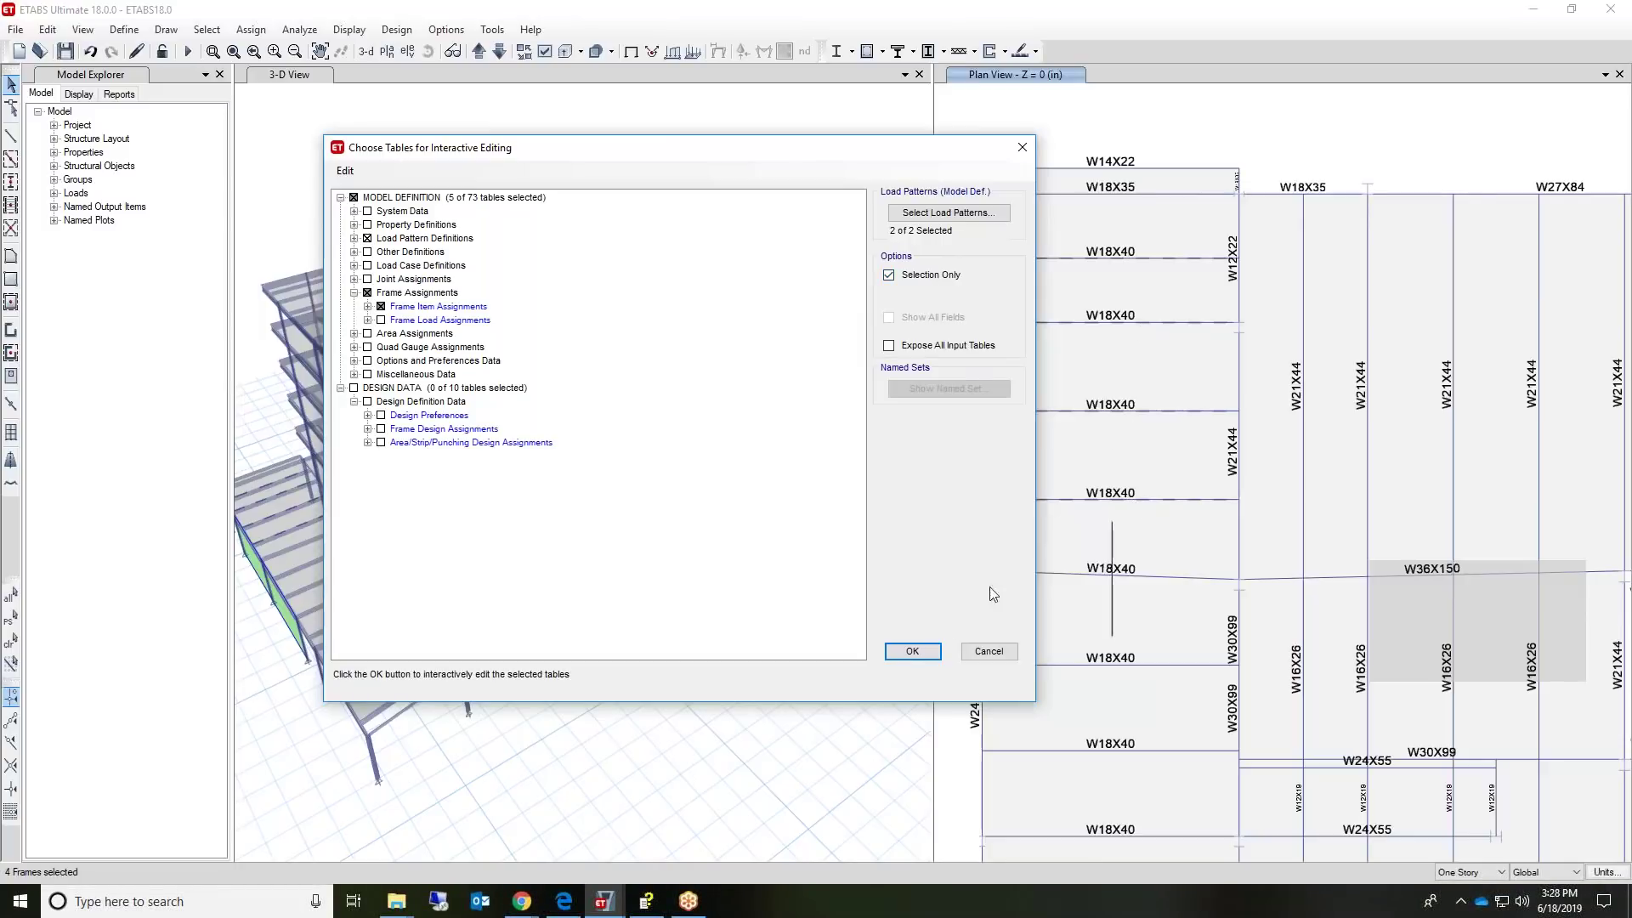
{"action": "left_click", "coordinate": [913, 651]}
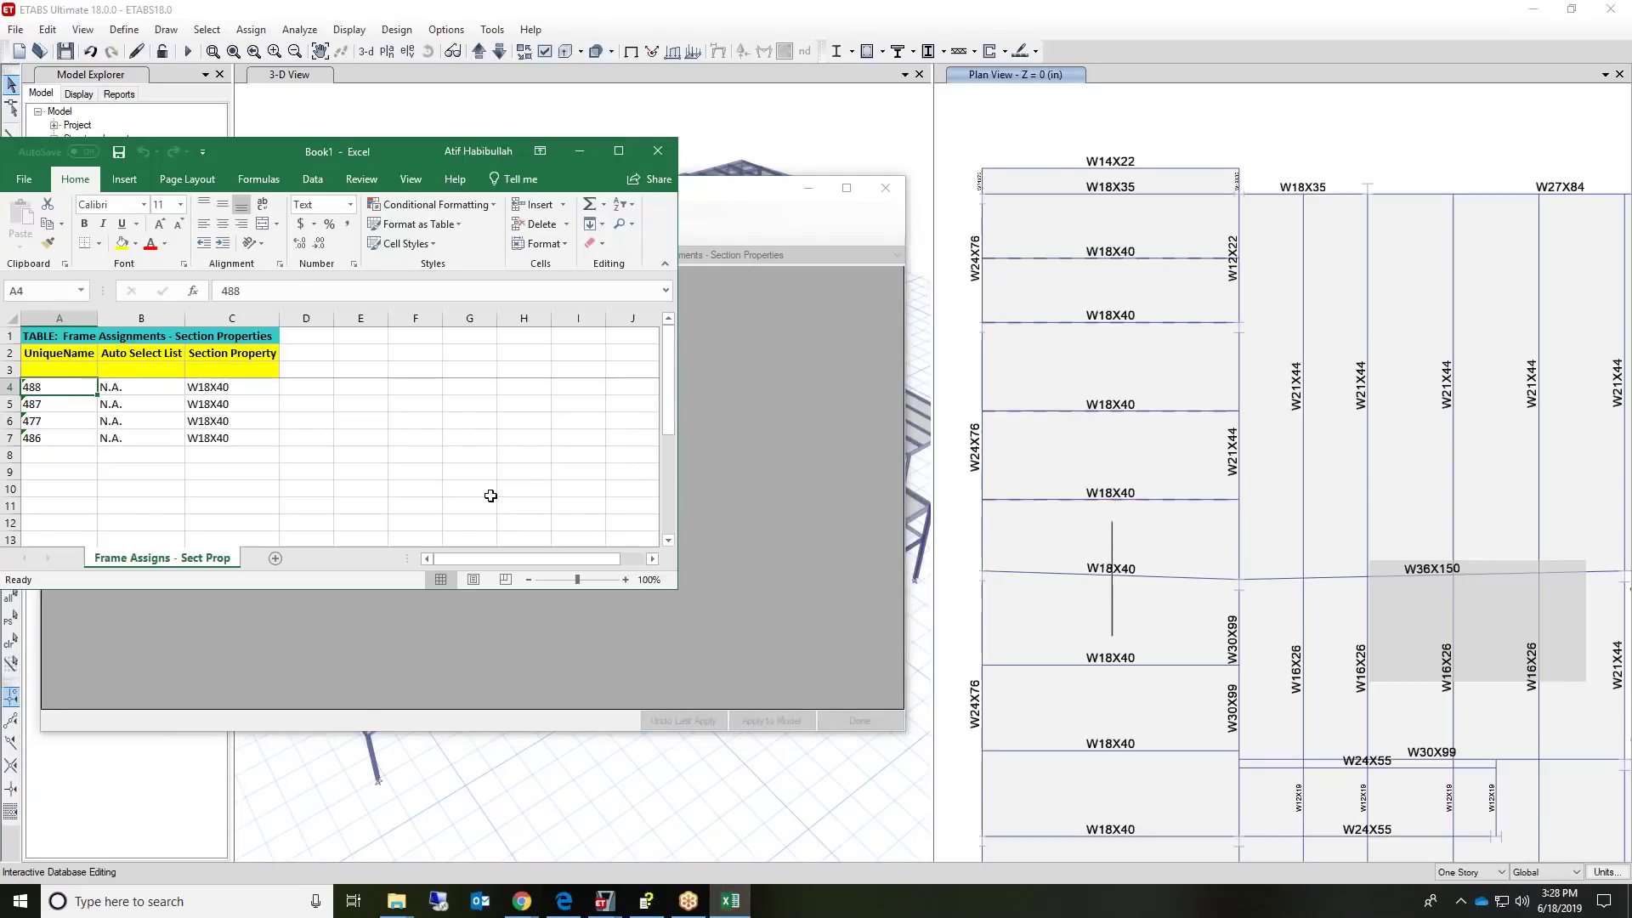
- Set the section property of the first frame, 488, to W18X35 in the Excel table
{"action": "left_click", "coordinate": [249, 387]}
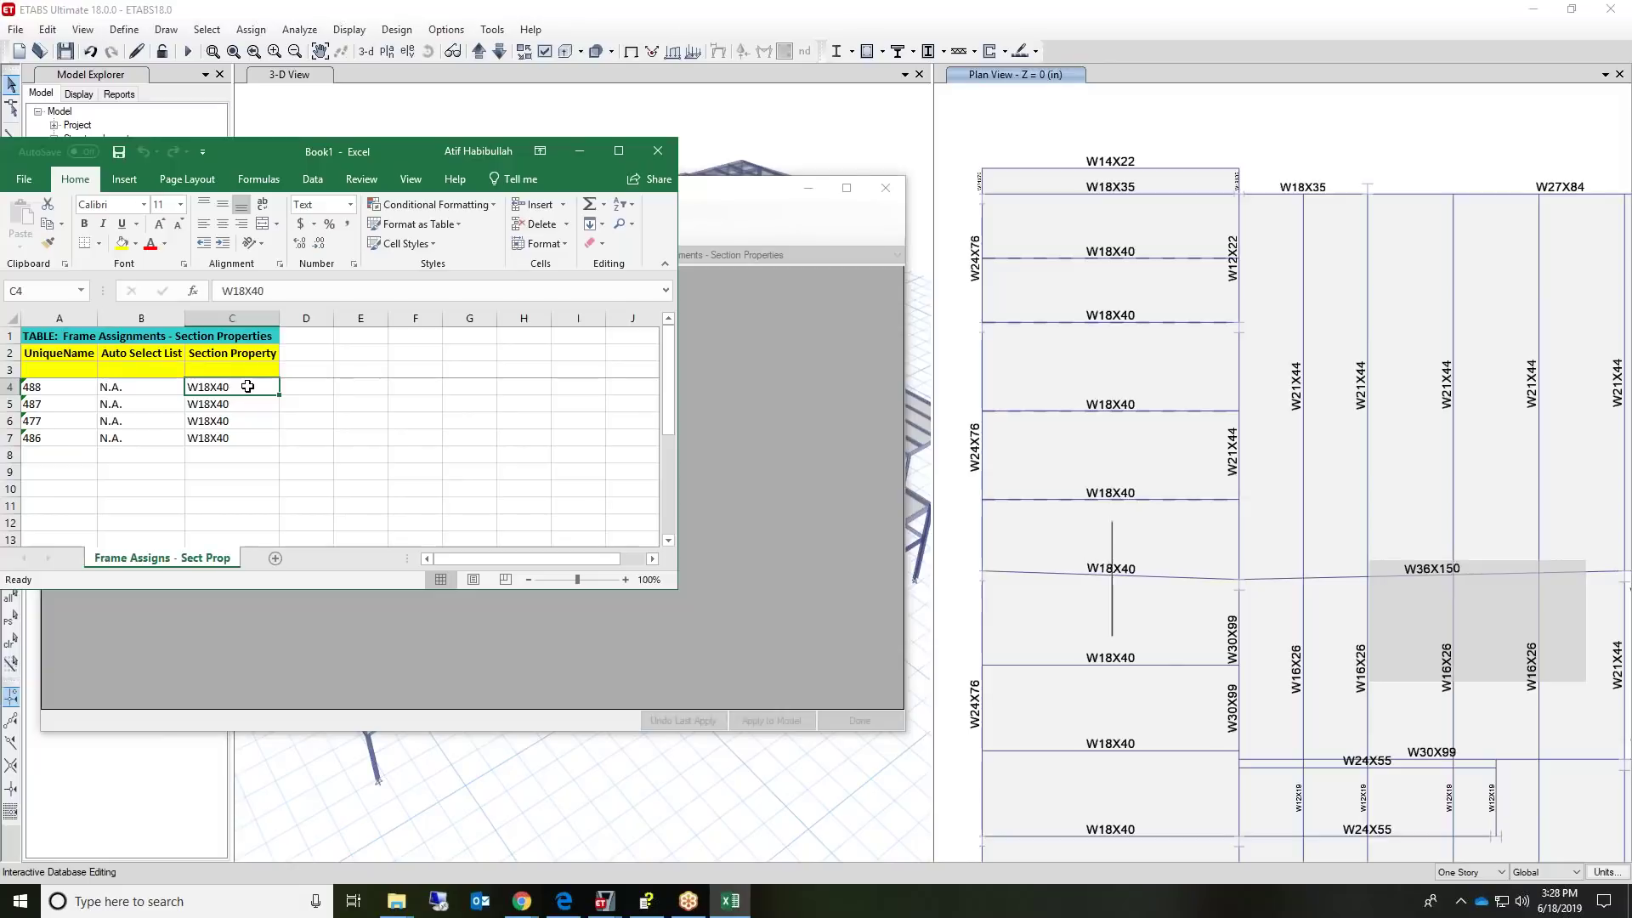
{"action": "double_click", "coordinate": [249, 386]}
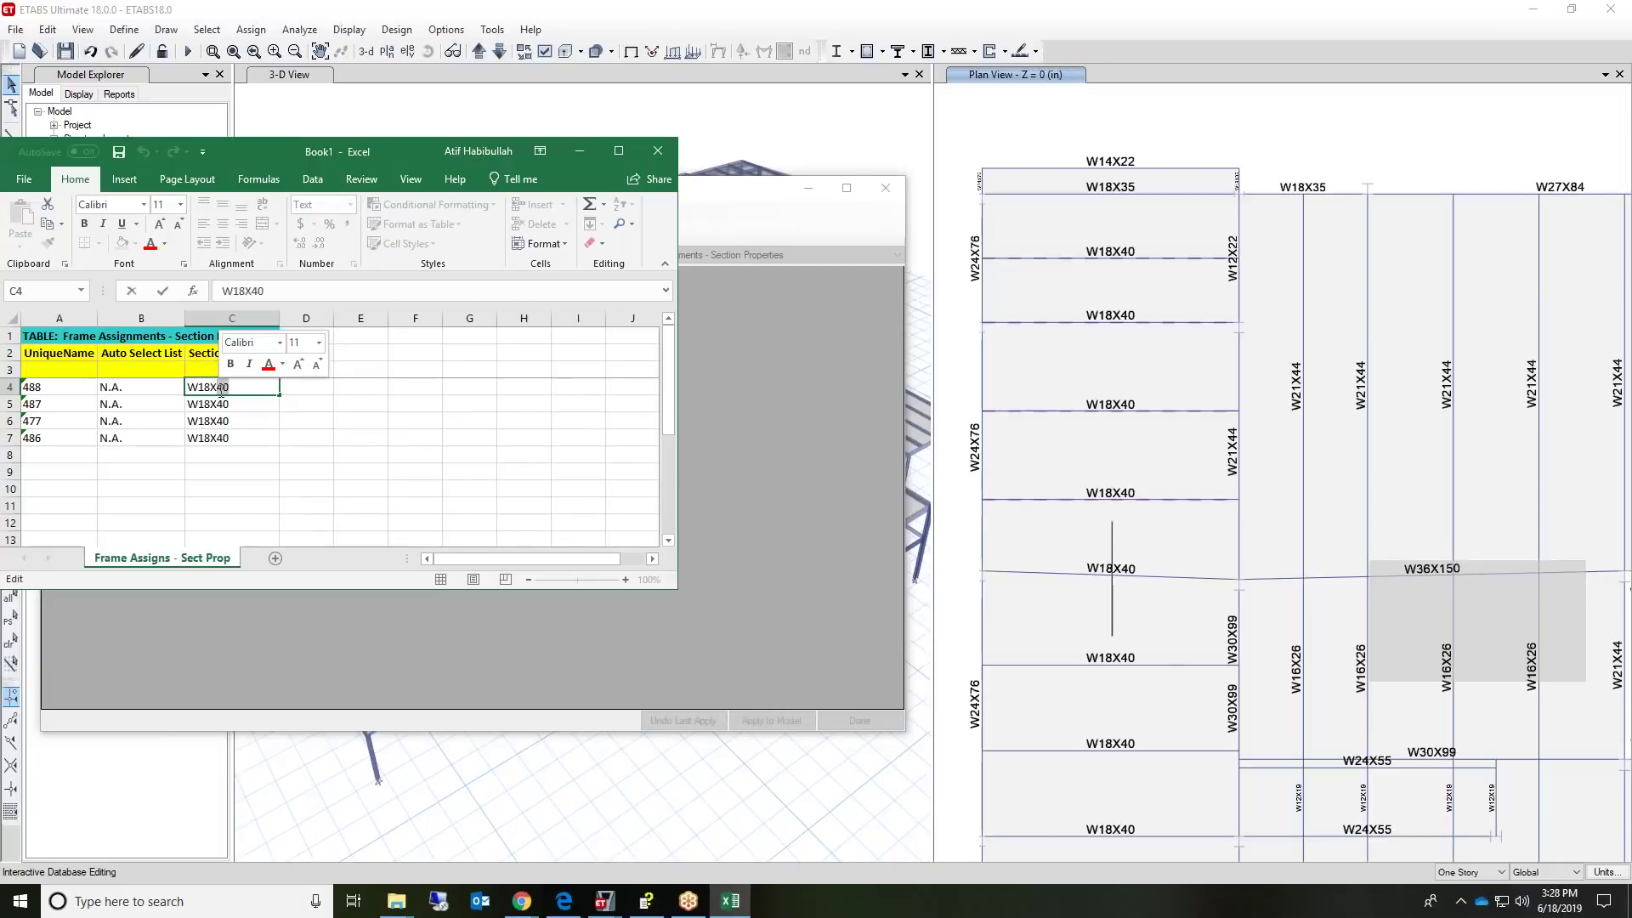
{"action": "key", "text": "BackSpace"}
{"action": "key", "text": "BackSpace"}
{"action": "type", "text": "35"}
{"action": "key", "text": "Return"}
- Copy the W18X35 section property to the other three frames in the Section Property column
{"action": "left_click_drag", "start_coordinate": [238, 387], "coordinate": [242, 438]}
{"action": "right_click", "coordinate": [237, 400]}
{"action": "left_click", "coordinate": [264, 419]}
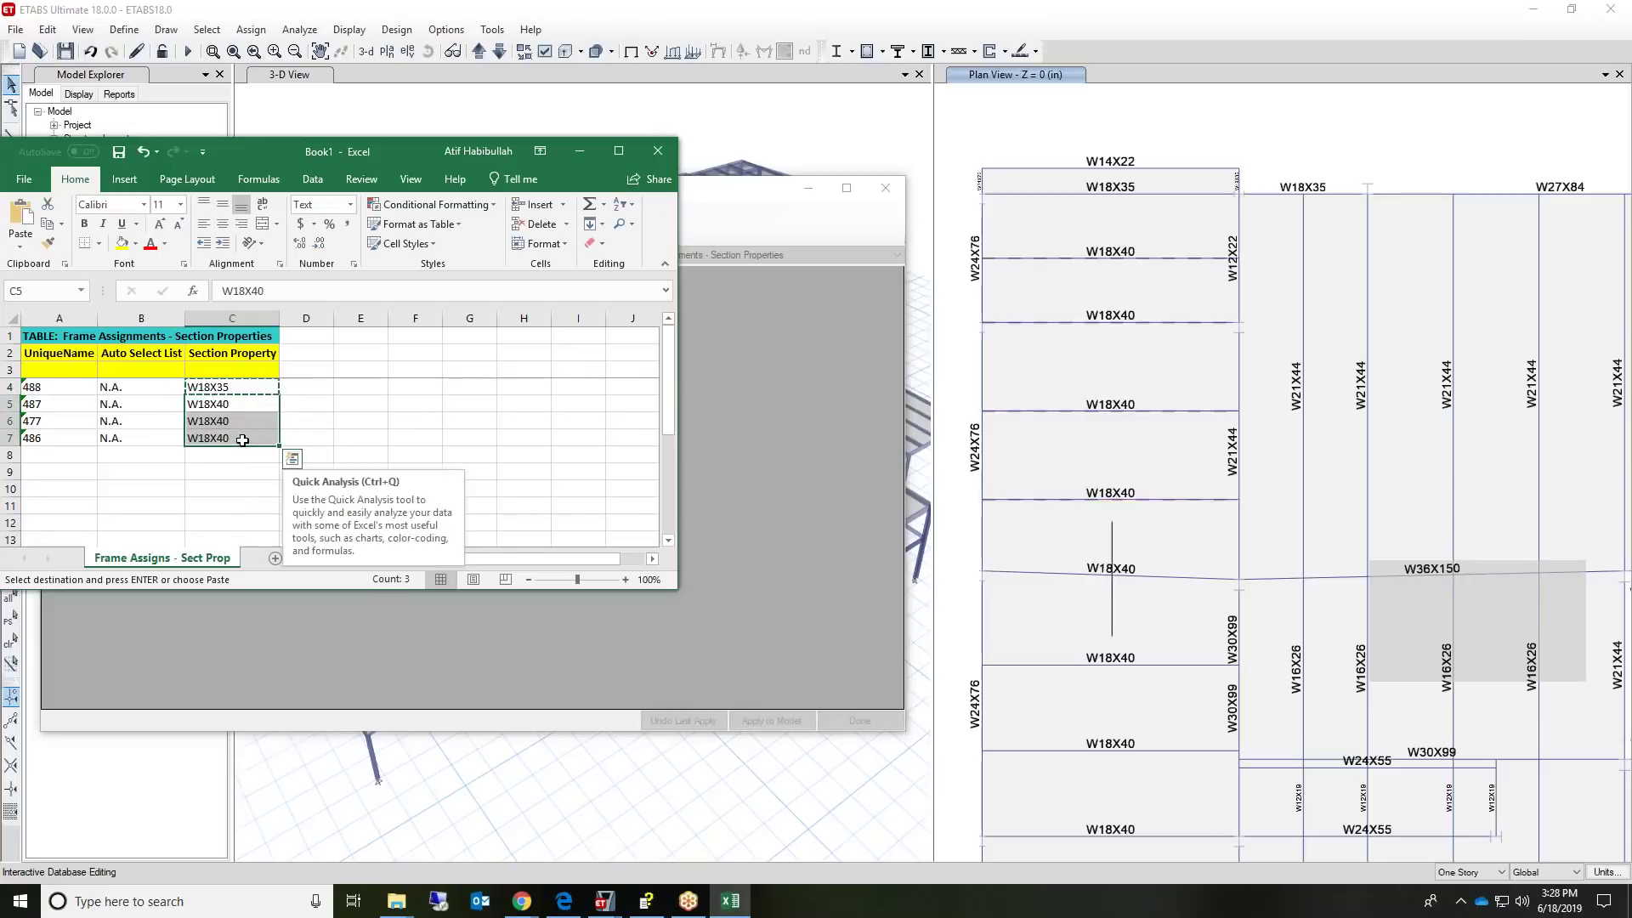
{"action": "right_click", "coordinate": [274, 435]}
{"action": "left_click", "coordinate": [328, 495]}
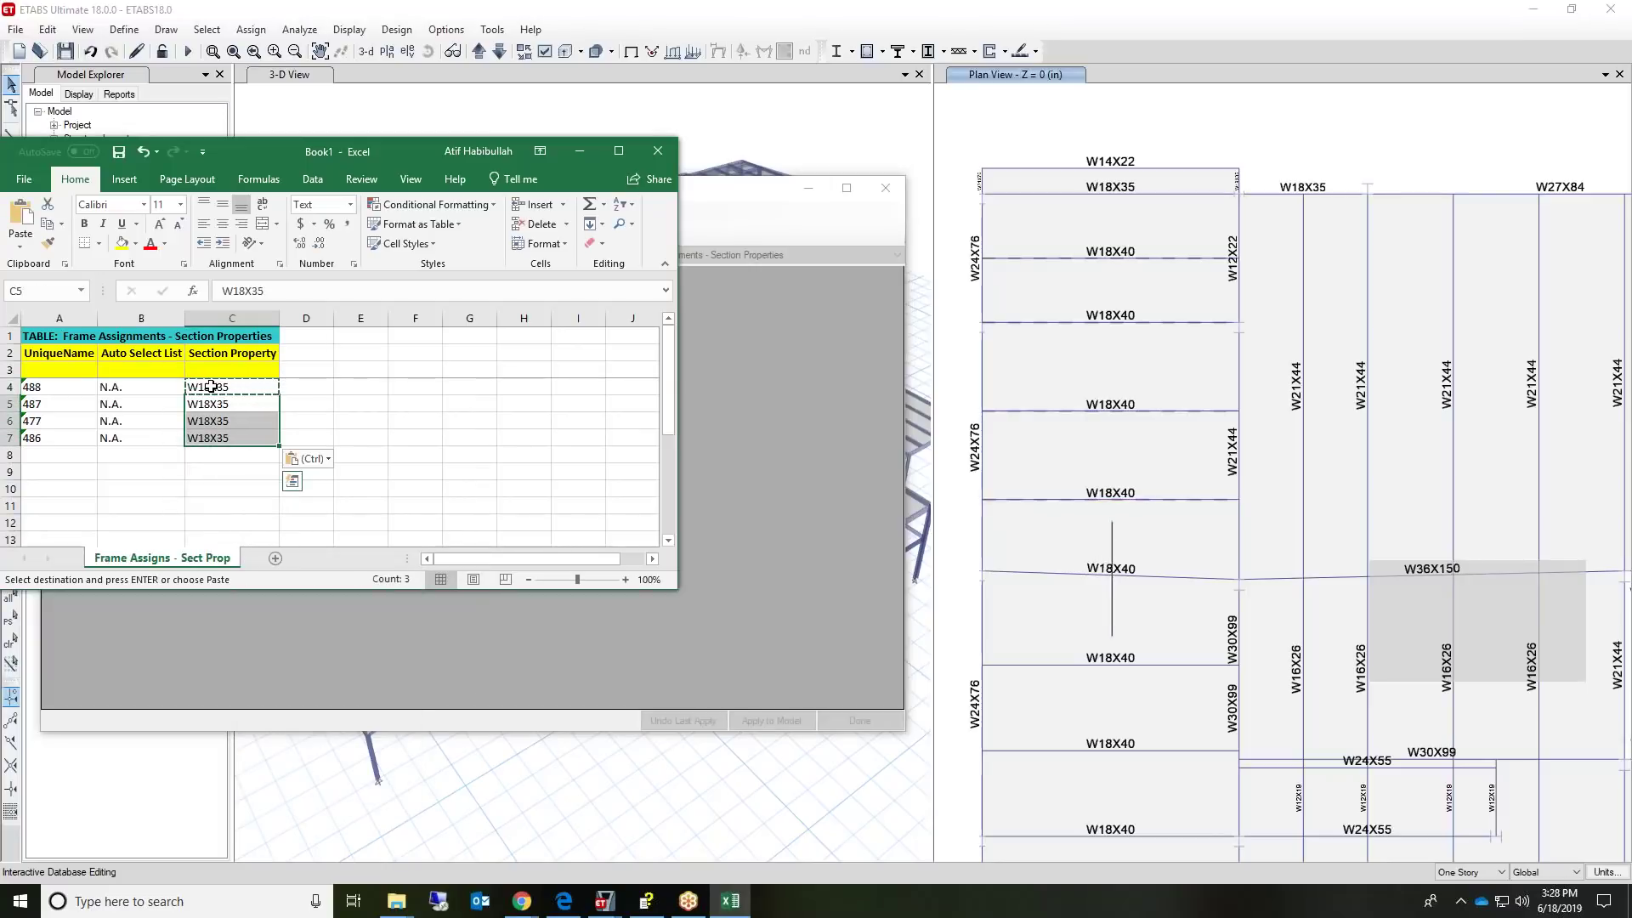
- Save the workbook as Book1 in the Documents folder, replacing the existing file
{"action": "left_click", "coordinate": [118, 152]}
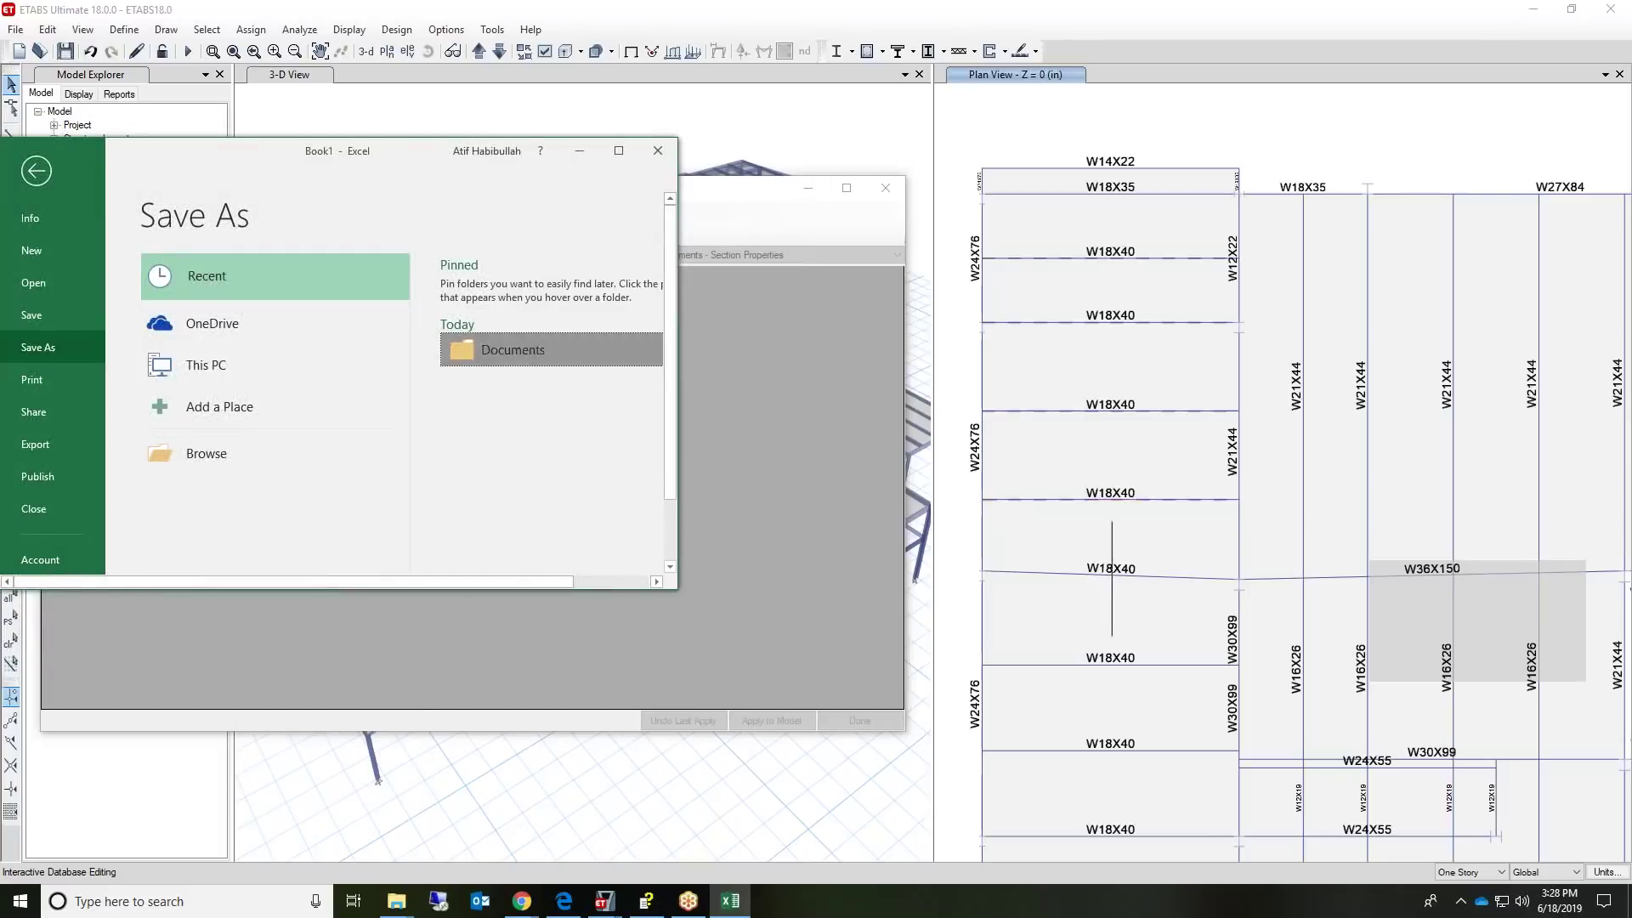
{"action": "left_click", "coordinate": [513, 350]}
{"action": "left_click", "coordinate": [233, 273]}
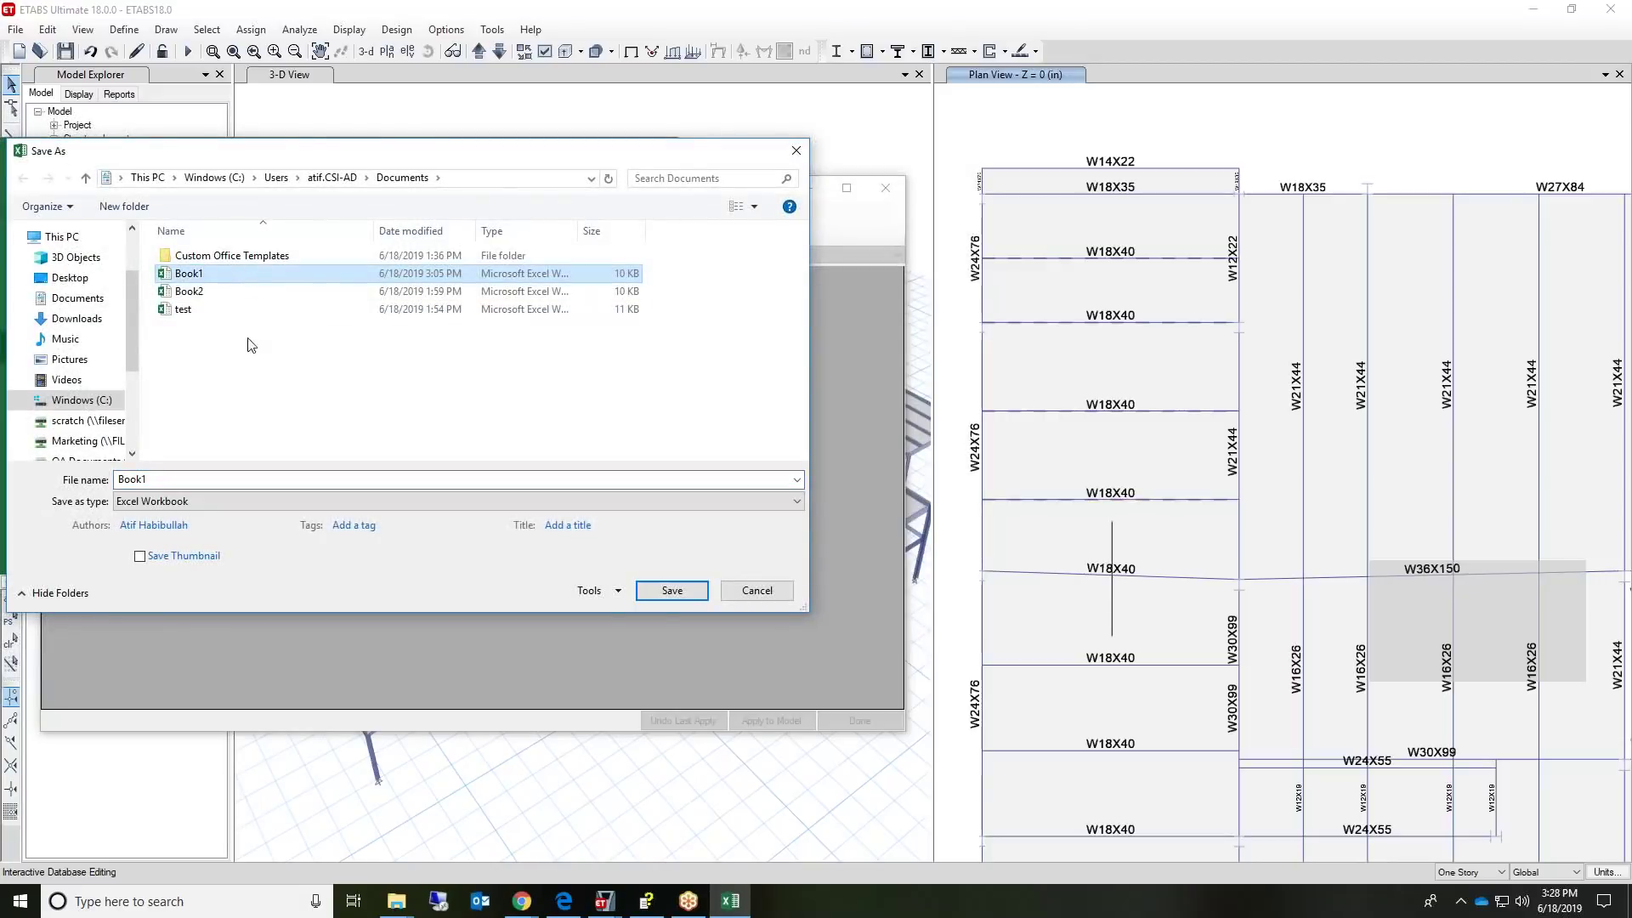
{"action": "key", "text": "Return"}
{"action": "left_click", "coordinate": [856, 456]}
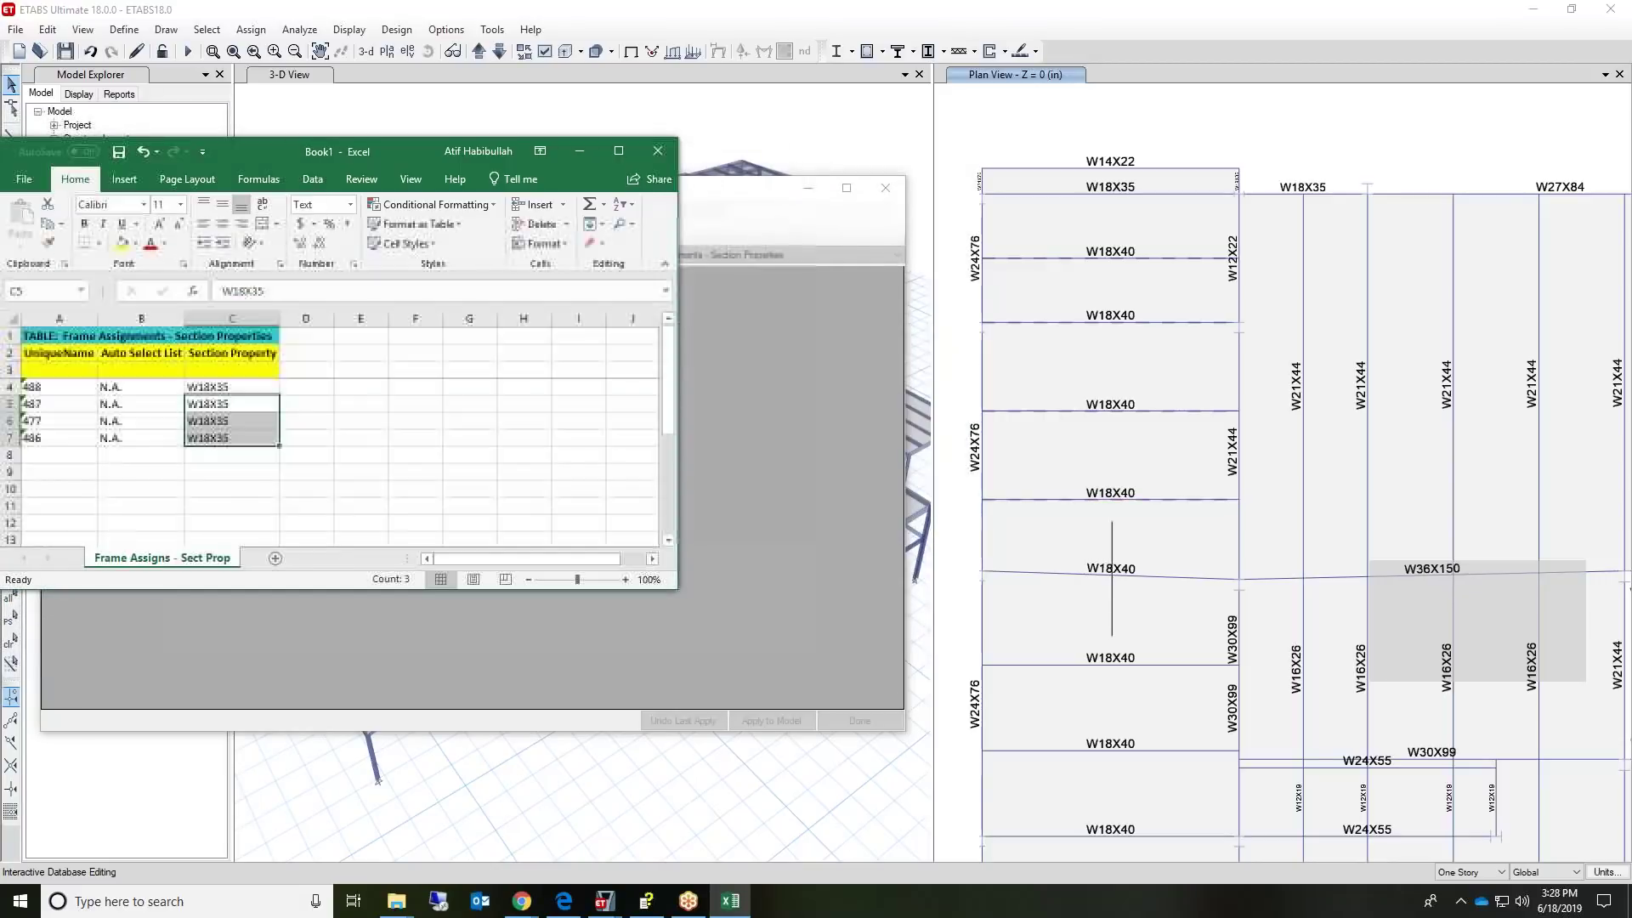
- Bring the Excel edits back into the ETABS section properties table and apply them to the model, closing the editor
{"action": "left_click", "coordinate": [555, 254]}
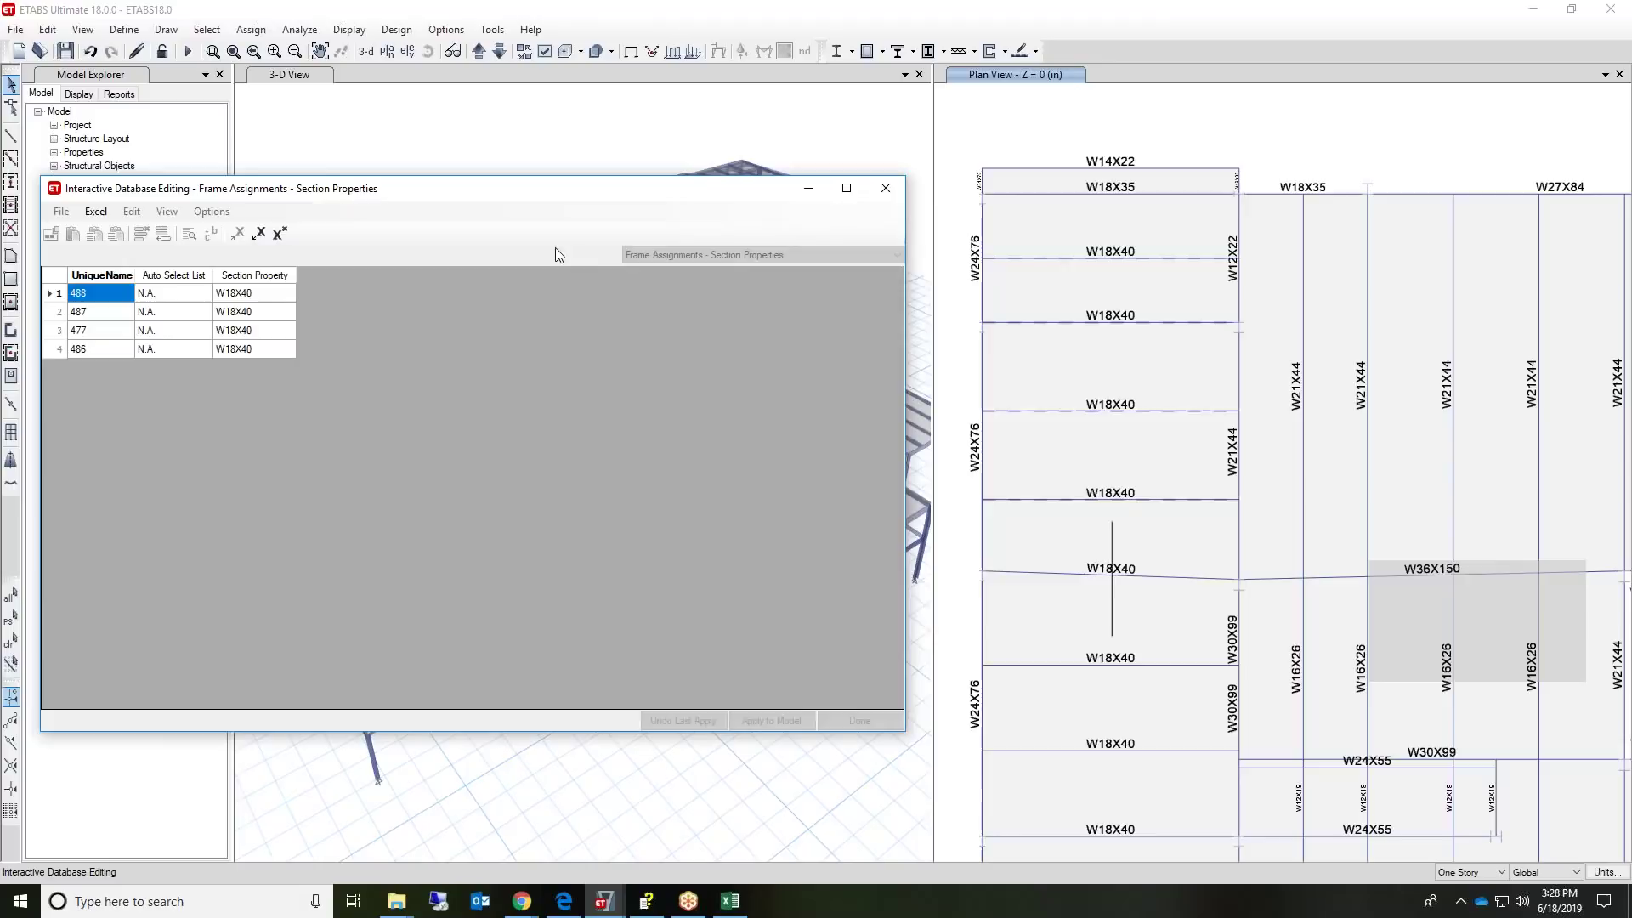
{"action": "left_click", "coordinate": [260, 234]}
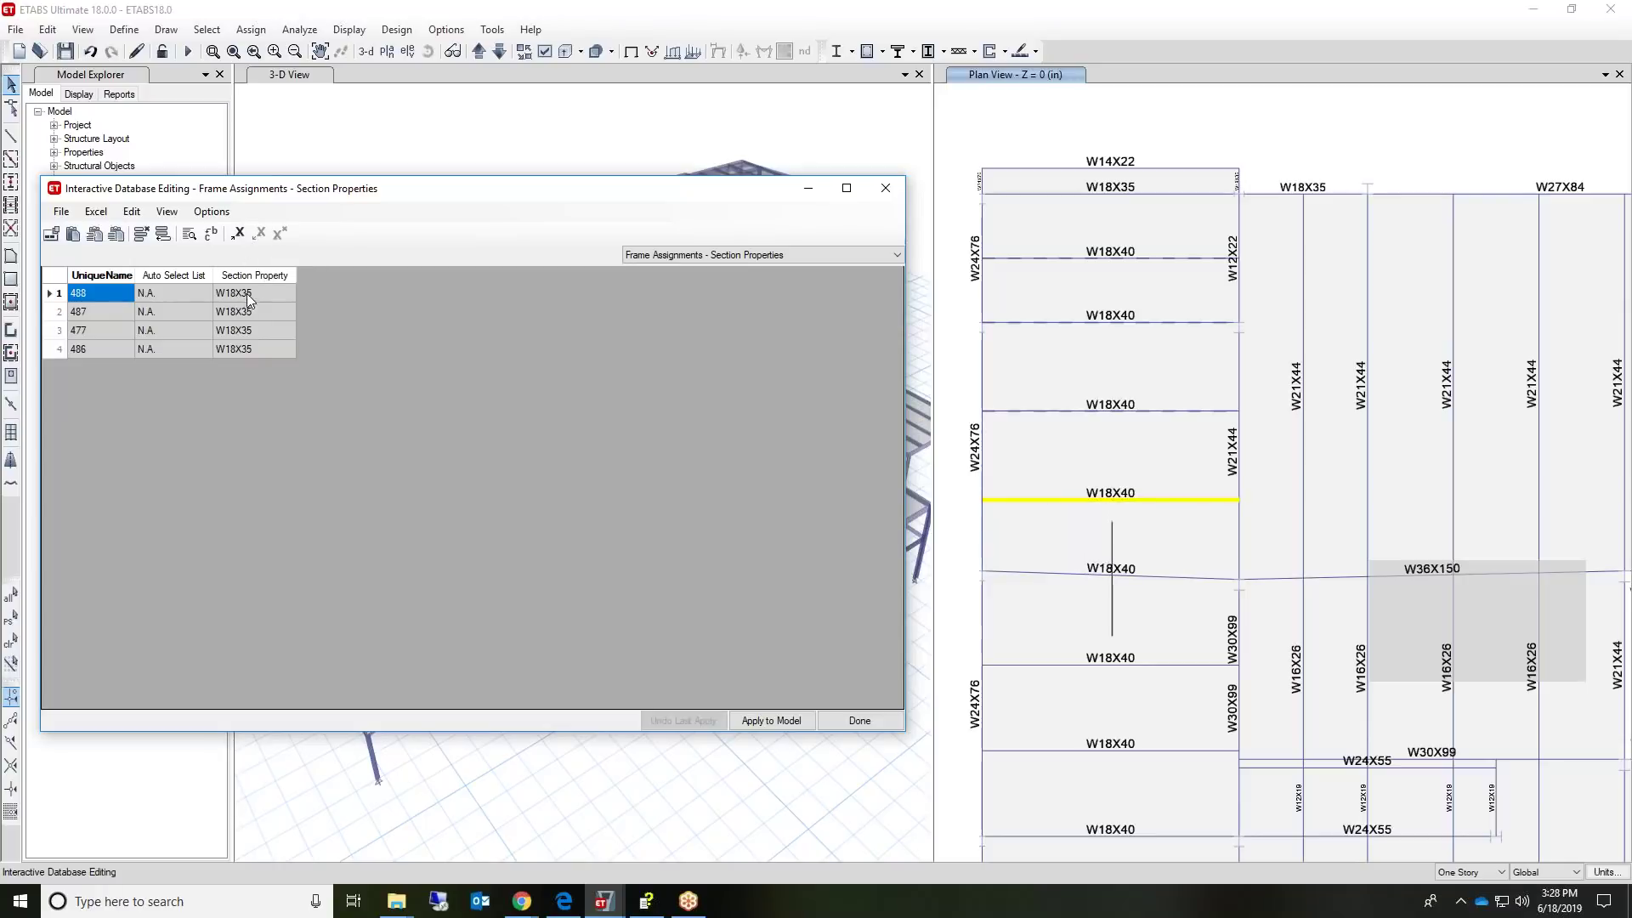
{"action": "left_click", "coordinate": [767, 722]}
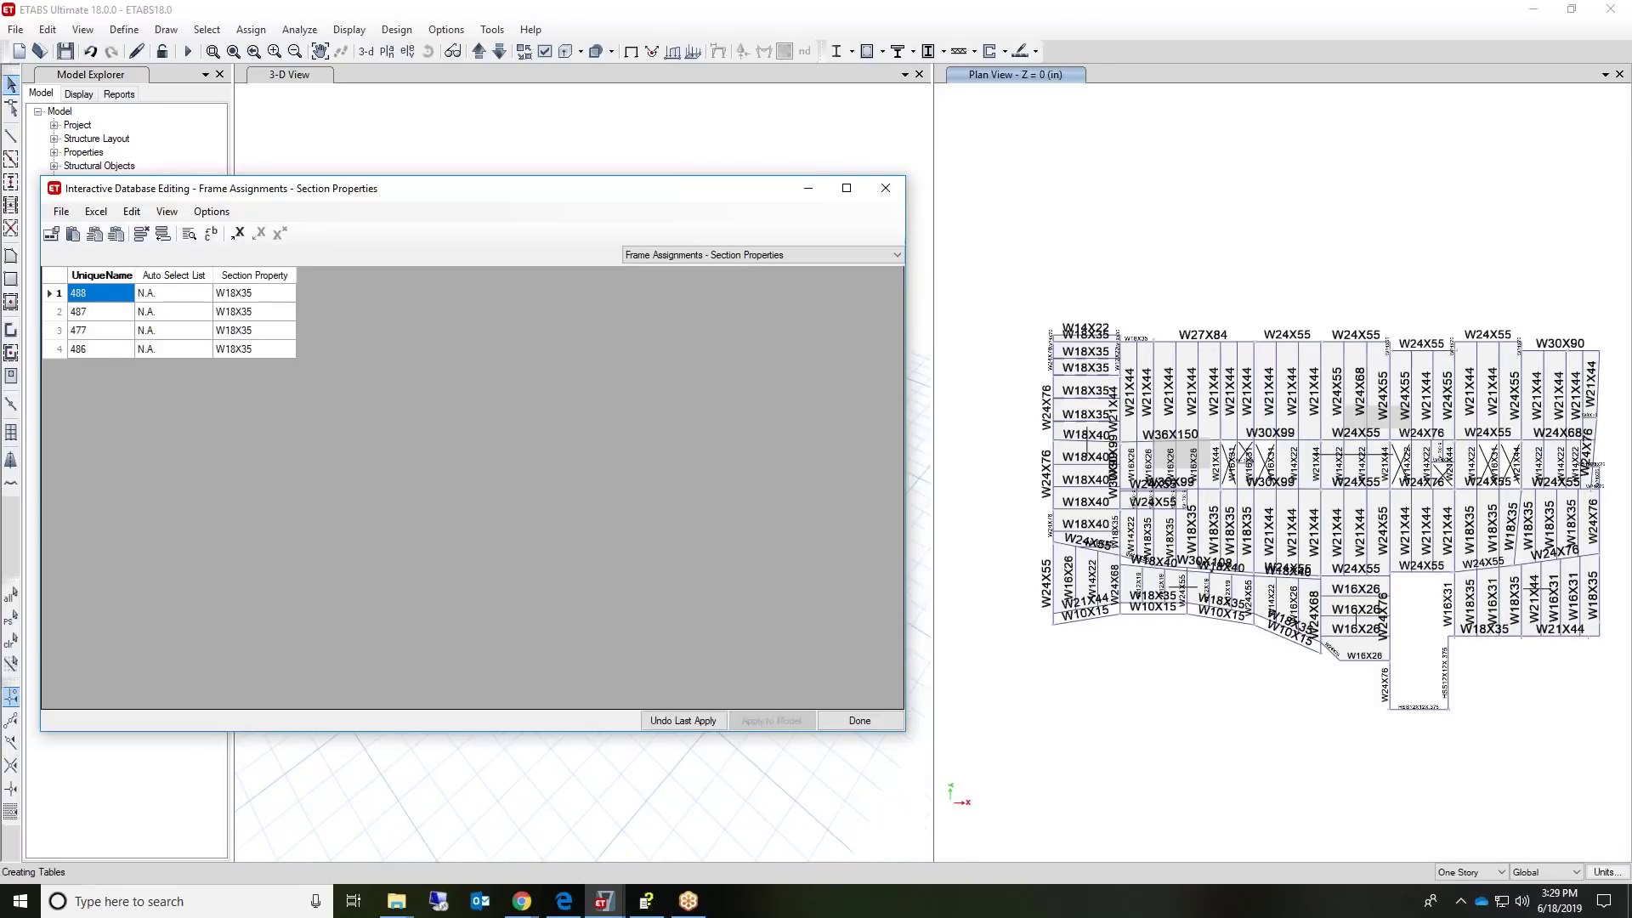
{"action": "left_click", "coordinate": [875, 719]}
{"action": "scroll", "coordinate": [1108, 438], "scroll_direction": "up", "scroll_amount": 5}
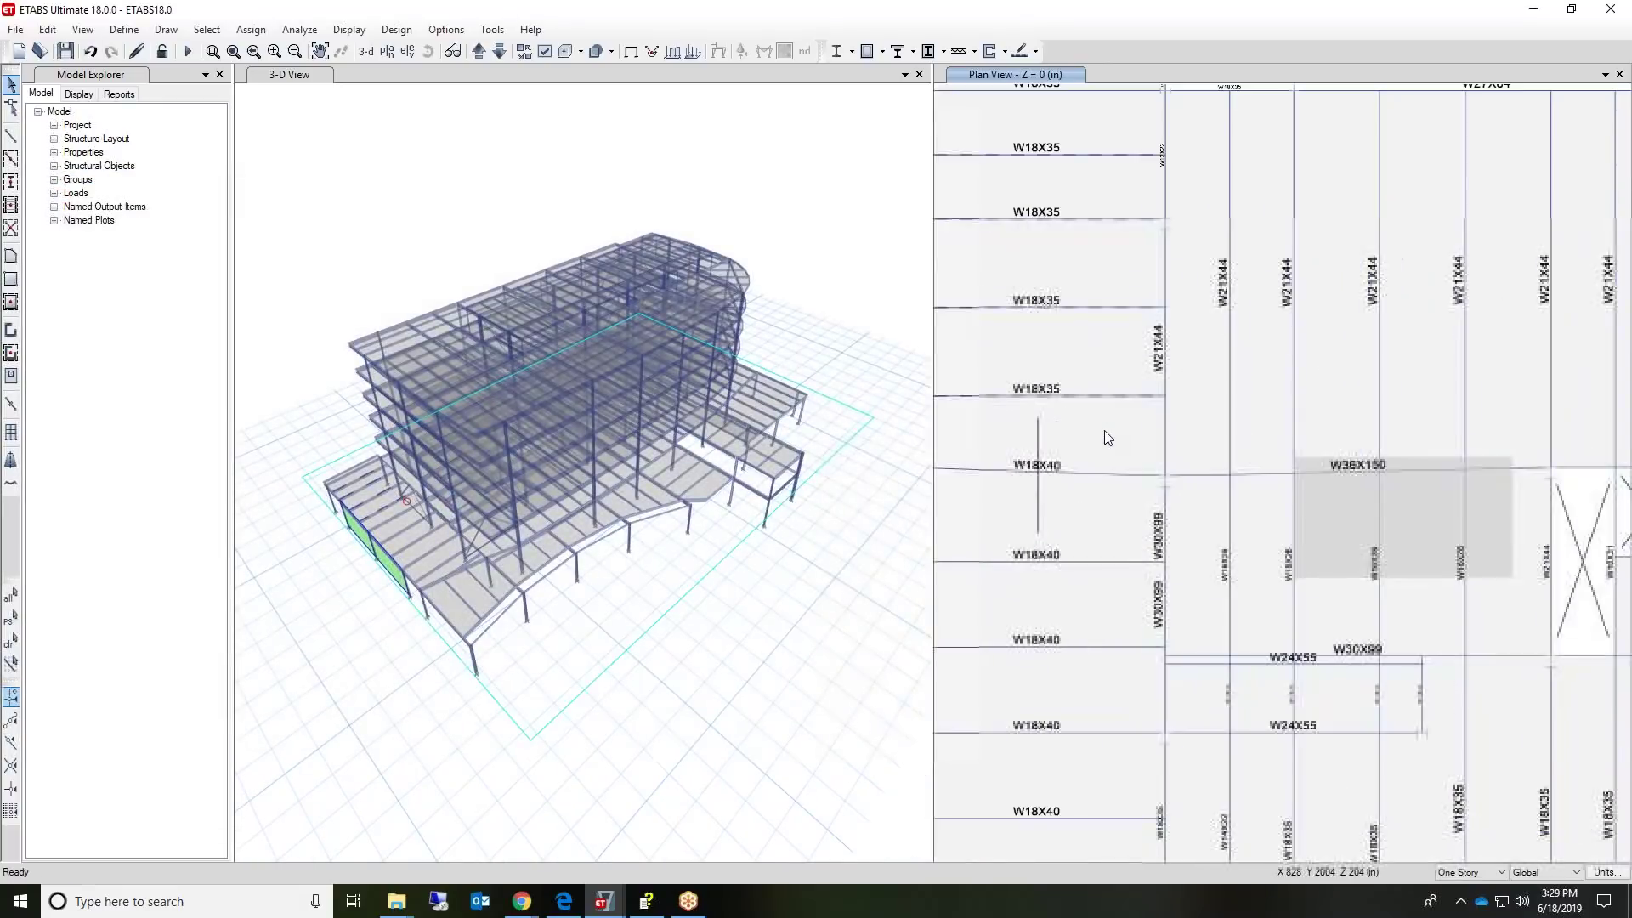
{"action": "scroll", "coordinate": [1108, 438], "scroll_direction": "up", "scroll_amount": 4}
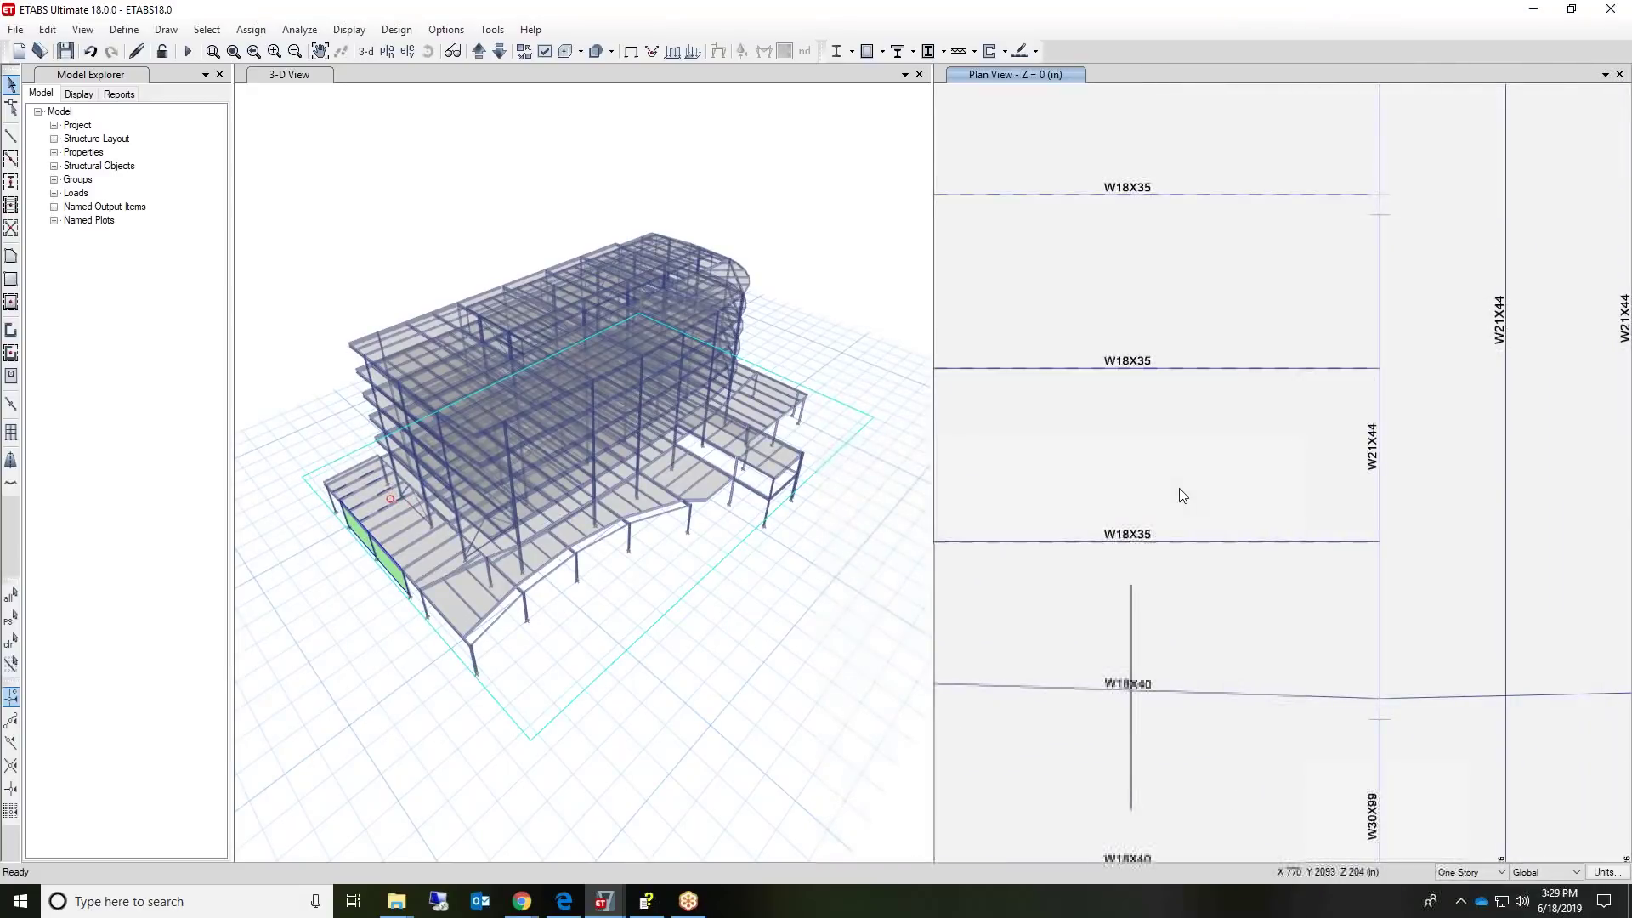
{"action": "middle_click_drag", "start_coordinate": [1183, 495], "coordinate": [1229, 497]}
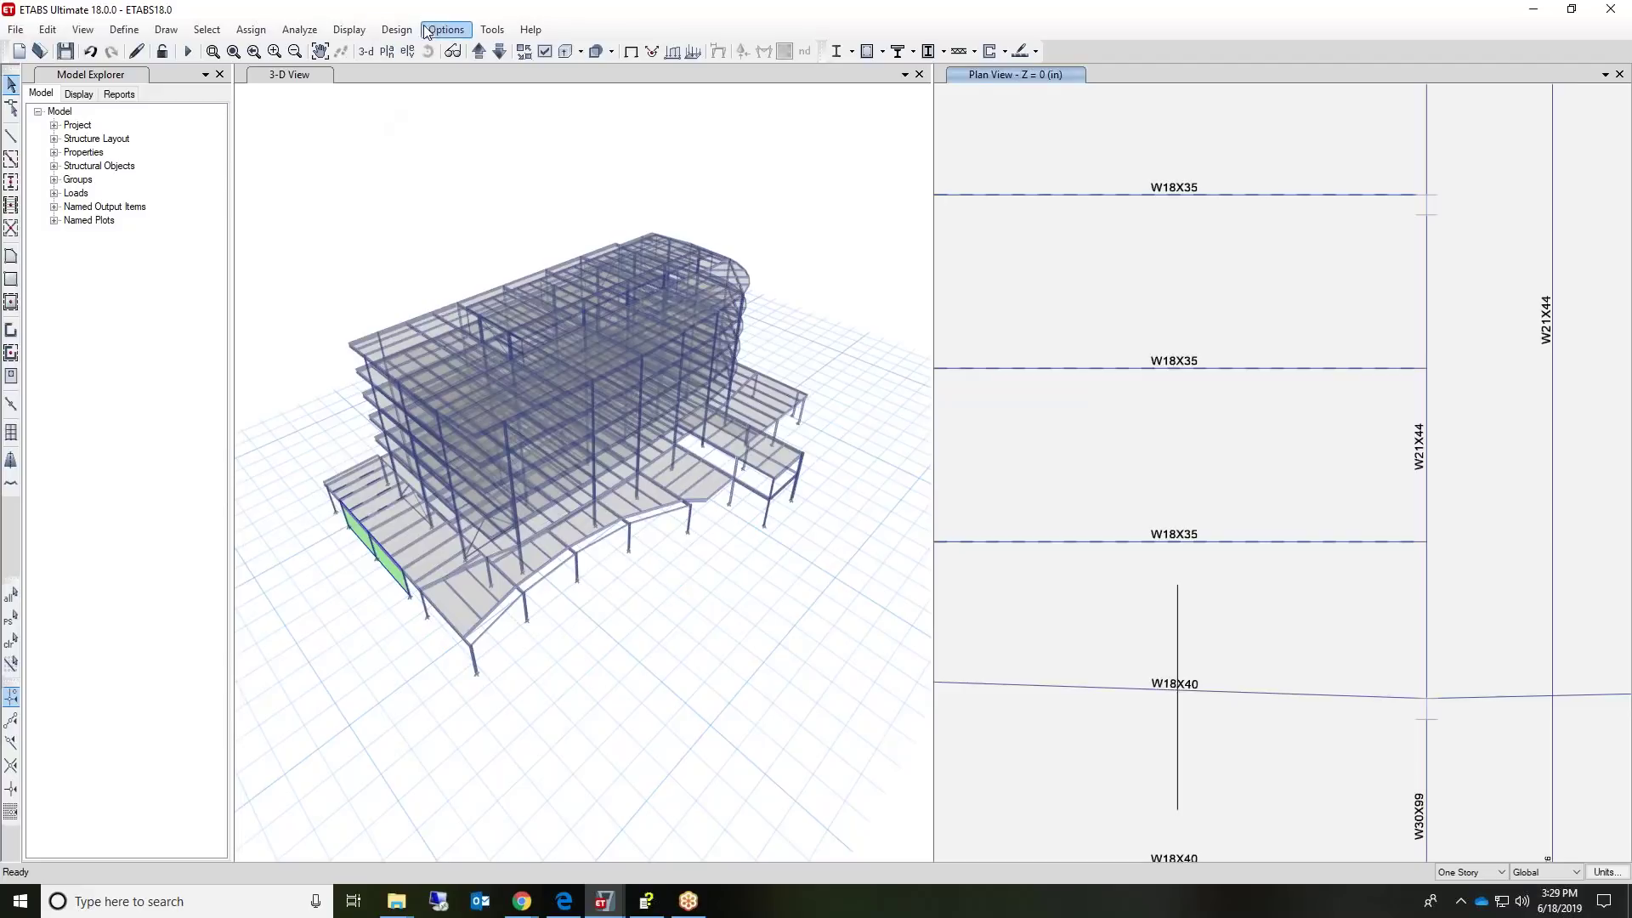
- Open the concrete frame design preferences and set the design code to NZS 3101:2006
{"action": "left_click", "coordinate": [396, 29]}
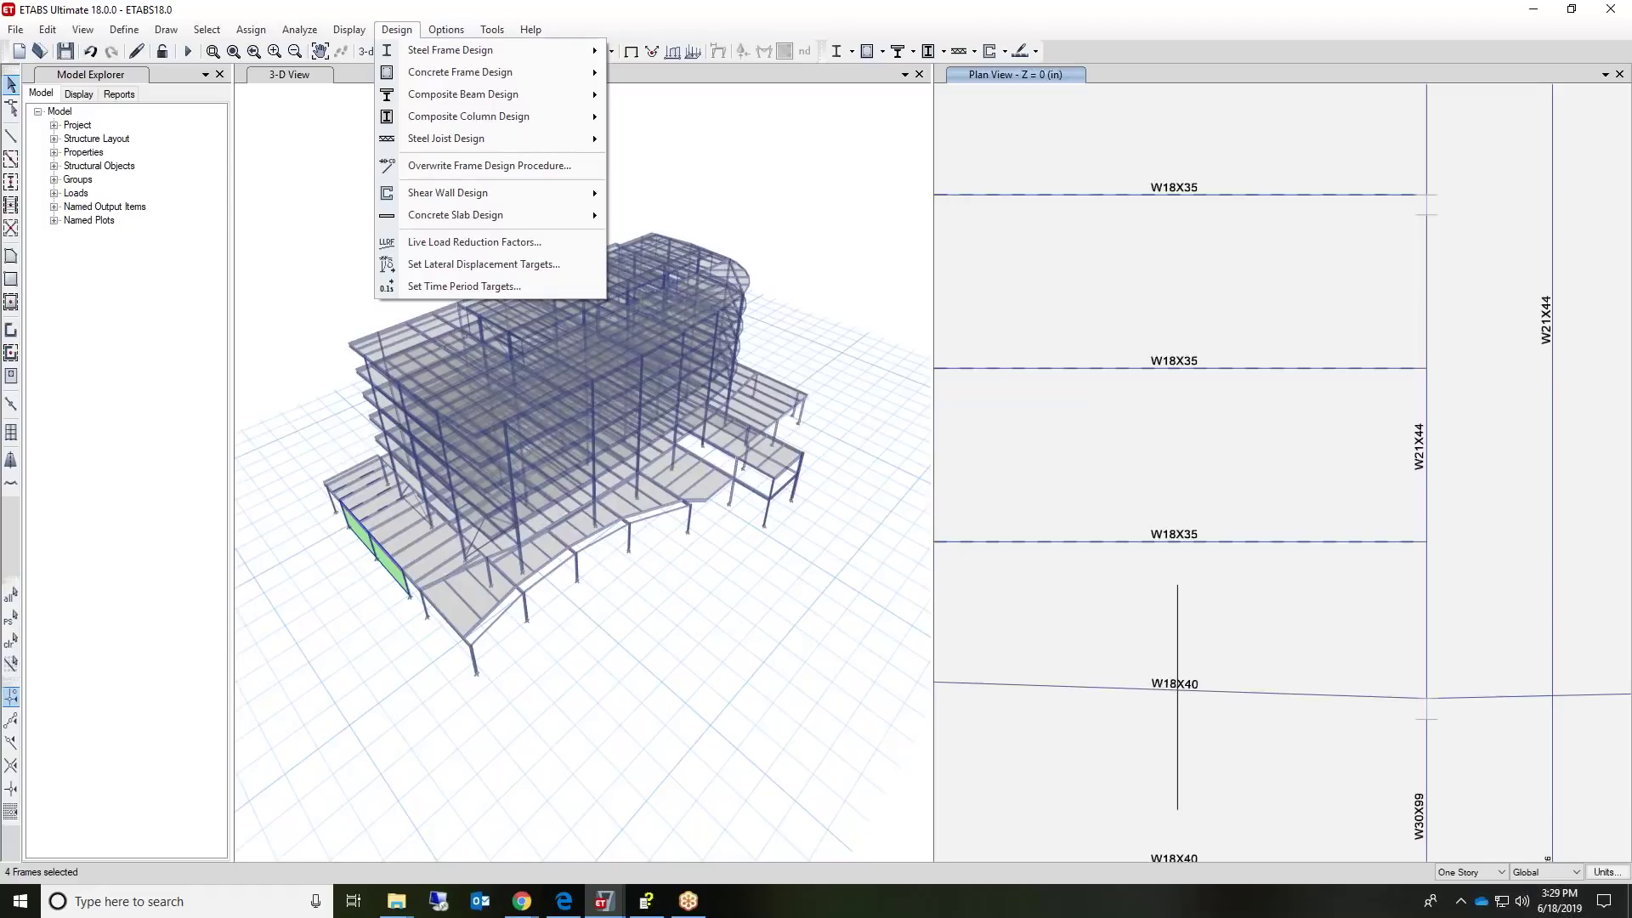
{"action": "mouse_move", "coordinate": [510, 72]}
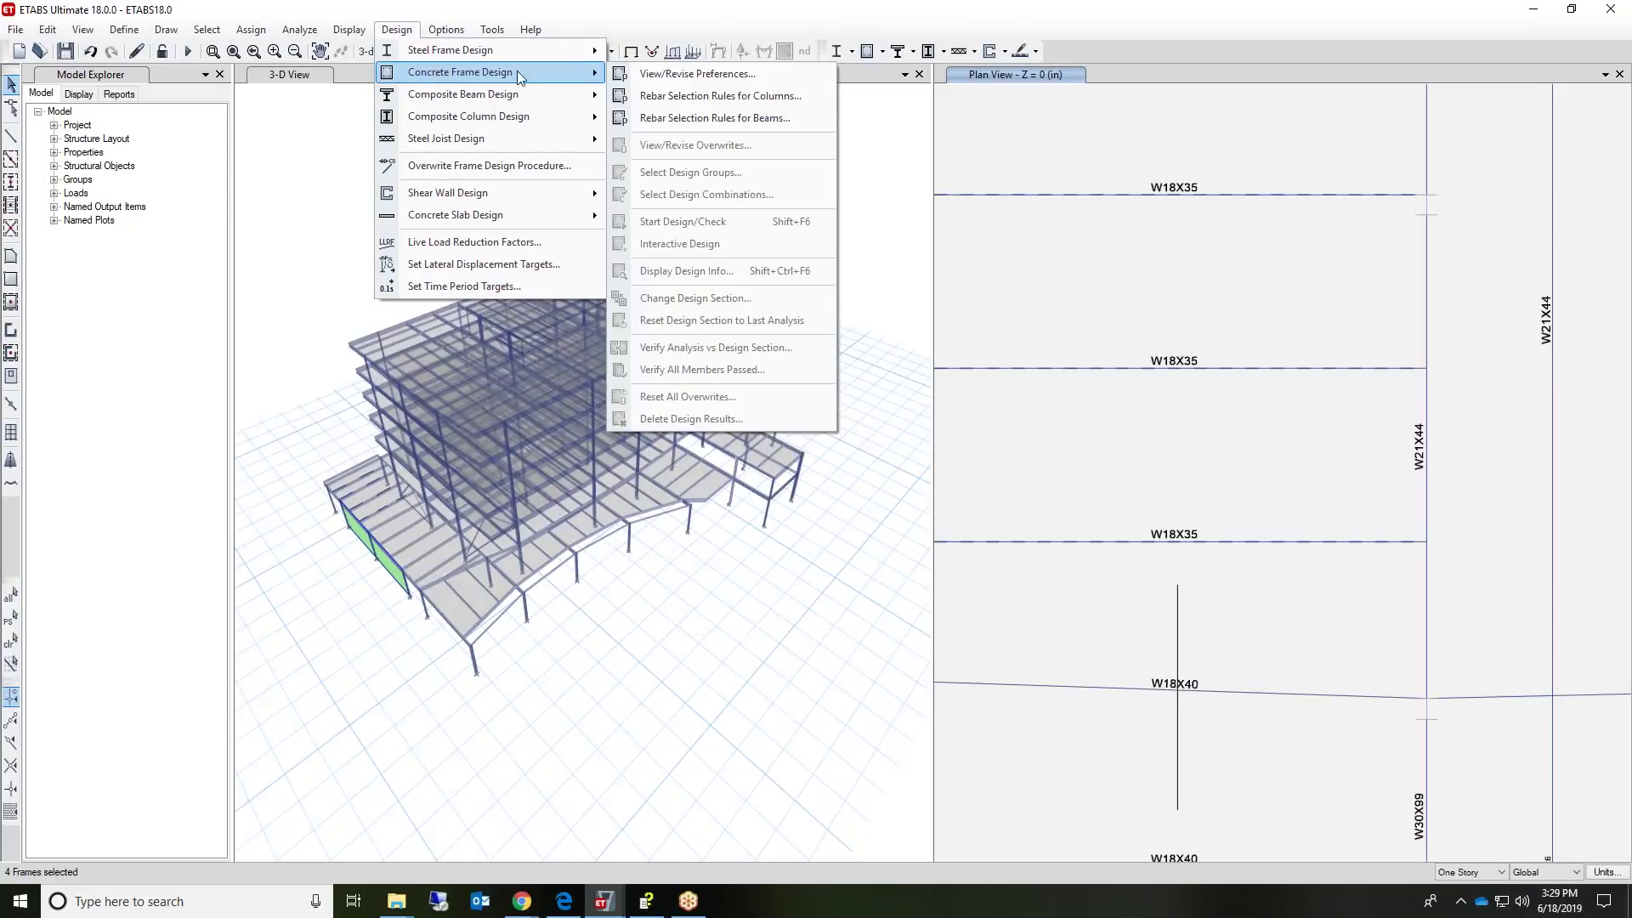
{"action": "left_click", "coordinate": [657, 74]}
{"action": "left_click", "coordinate": [862, 261]}
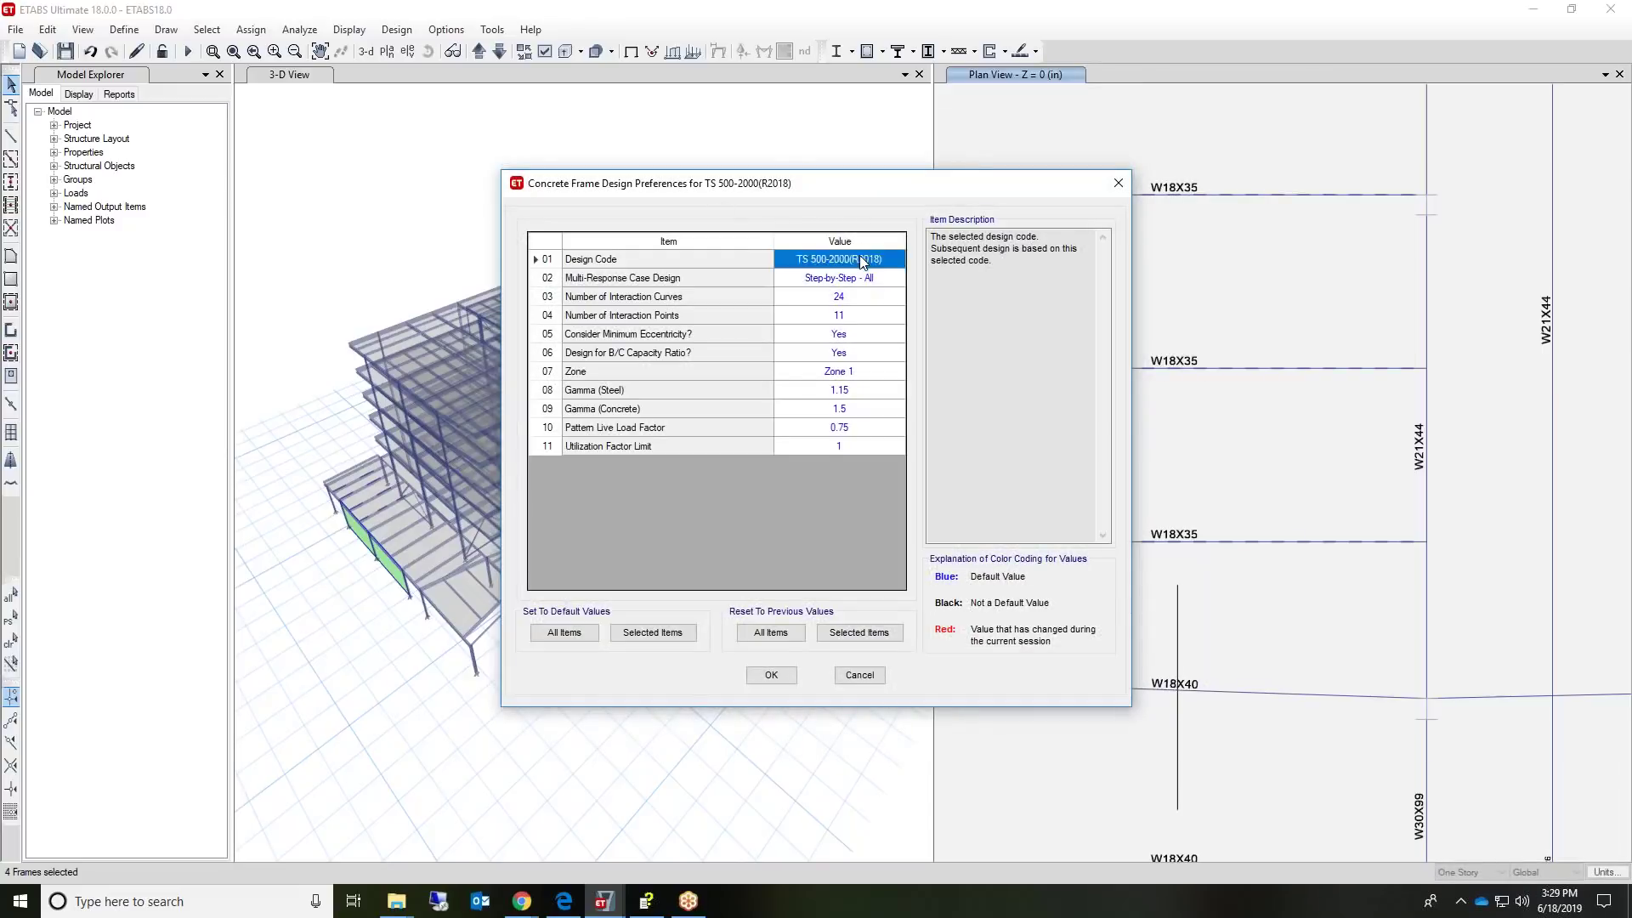
{"action": "left_click", "coordinate": [862, 261]}
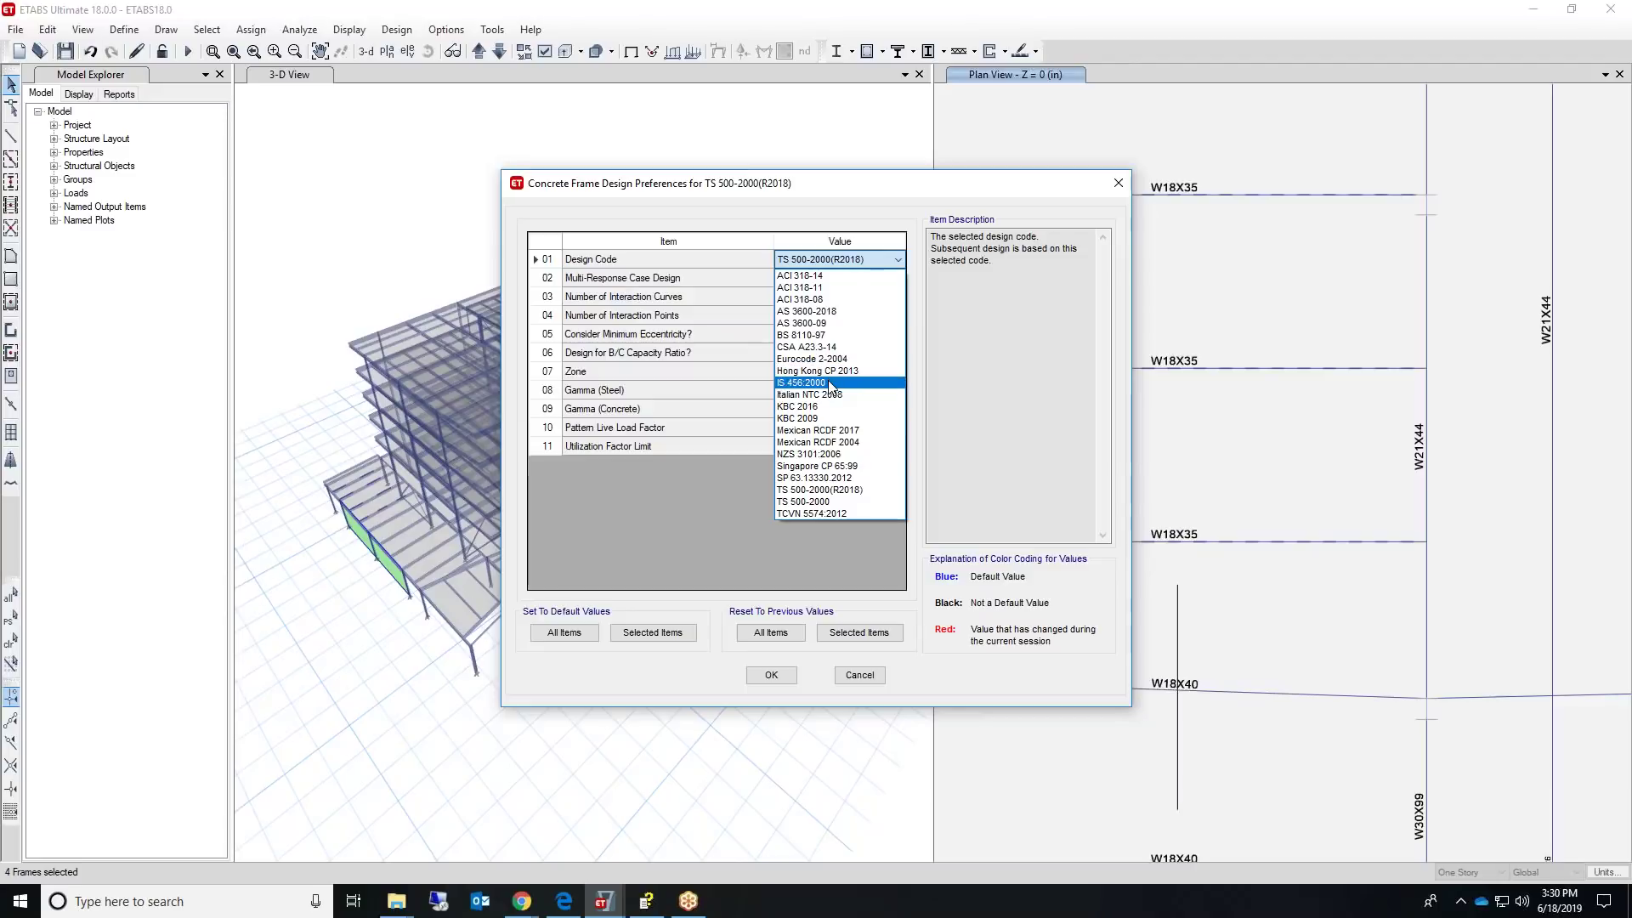
{"action": "left_click", "coordinate": [812, 455]}
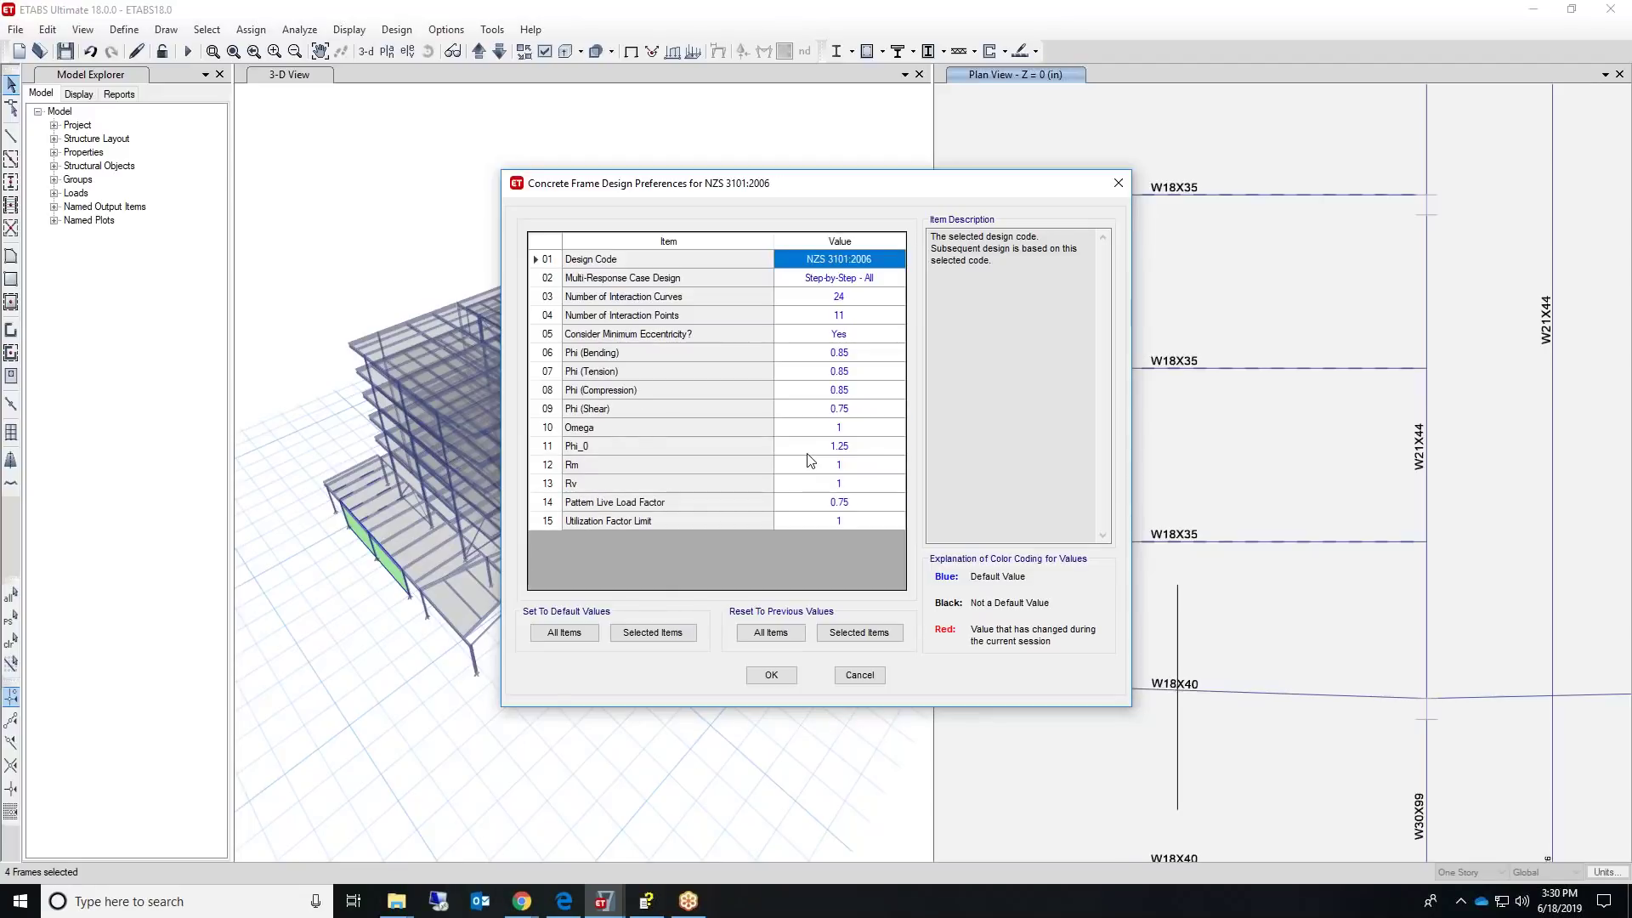
- Change the concrete frame design code to SP 63.13330.2012, review its crack width limit for full load, and accept the preferences
{"action": "left_click", "coordinate": [844, 259]}
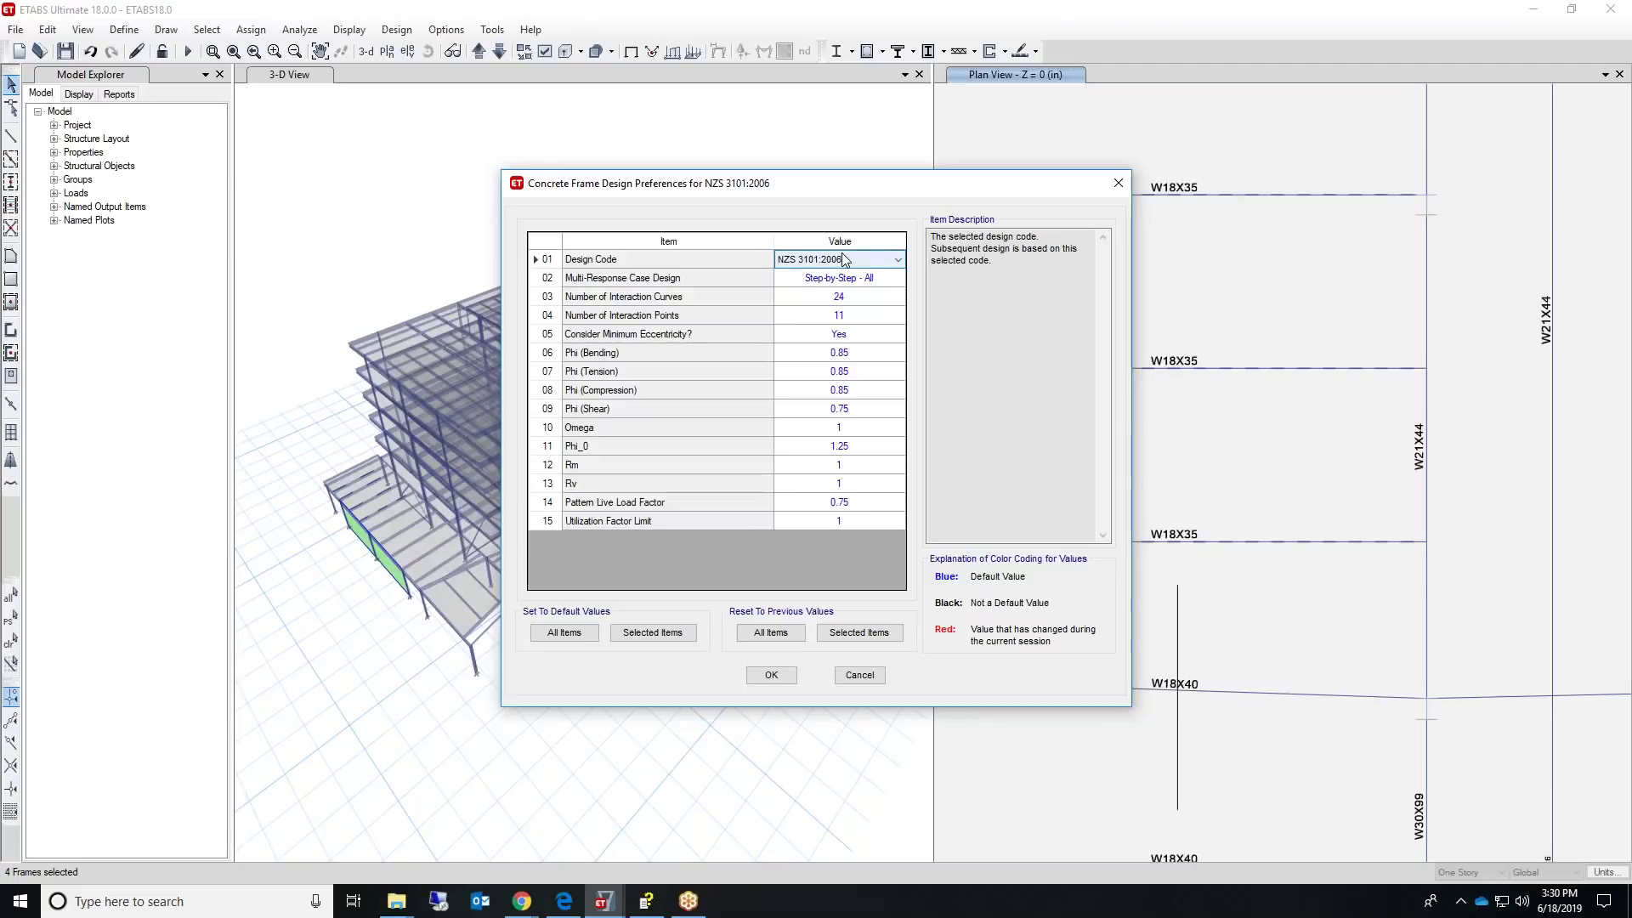
{"action": "left_click", "coordinate": [844, 260]}
{"action": "left_click", "coordinate": [823, 480]}
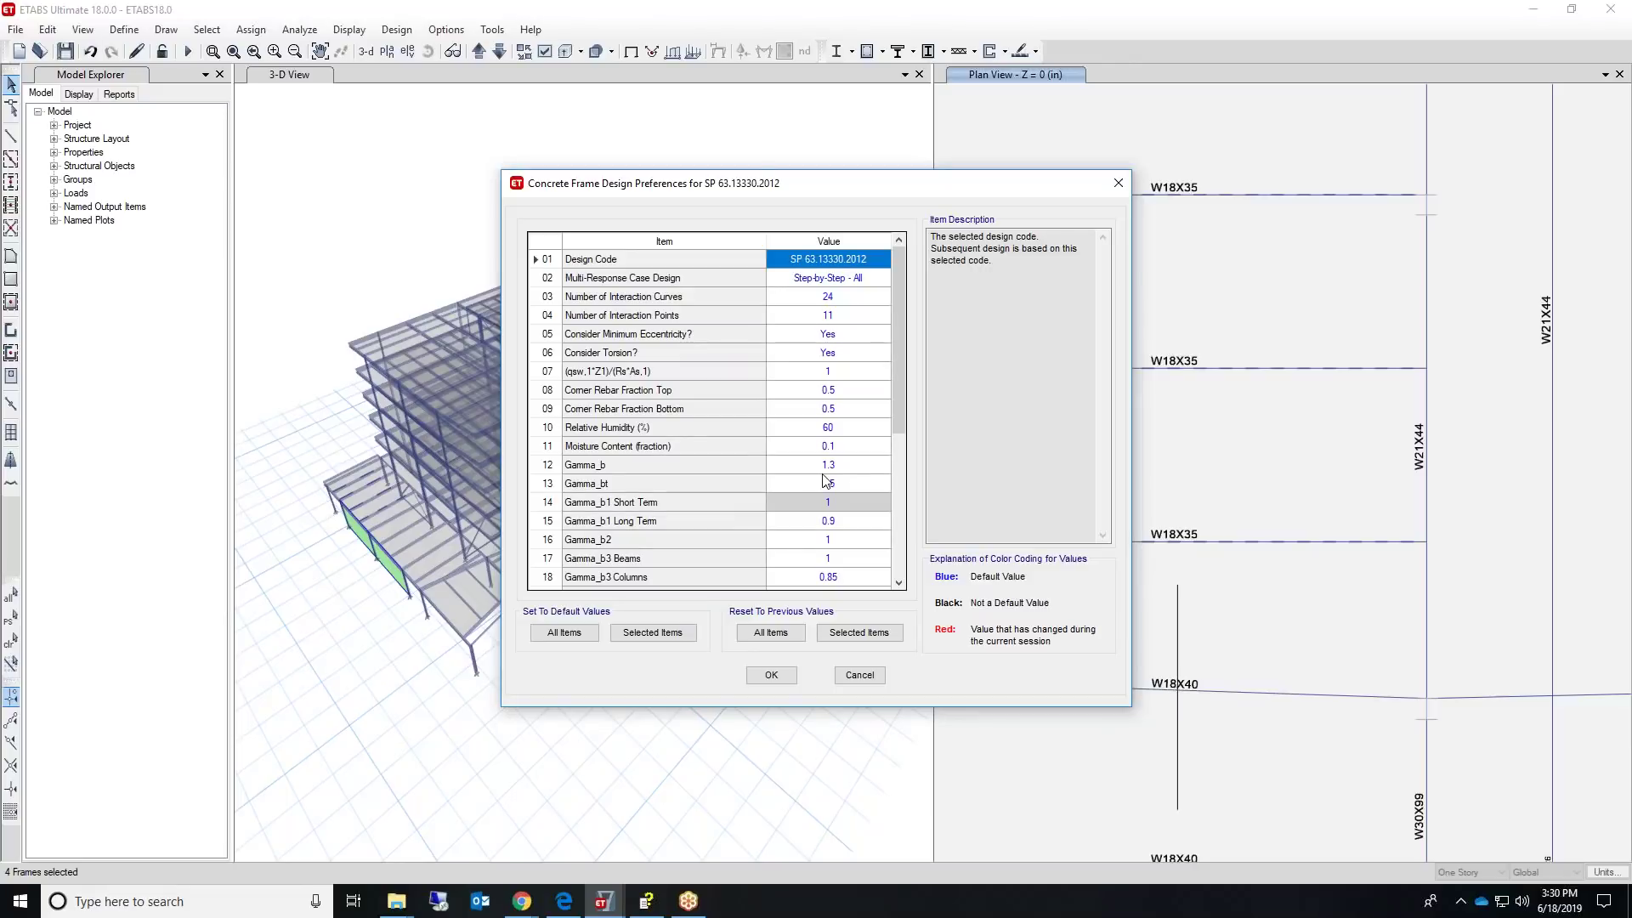
{"action": "scroll", "coordinate": [816, 485], "scroll_direction": "down", "scroll_amount": 4}
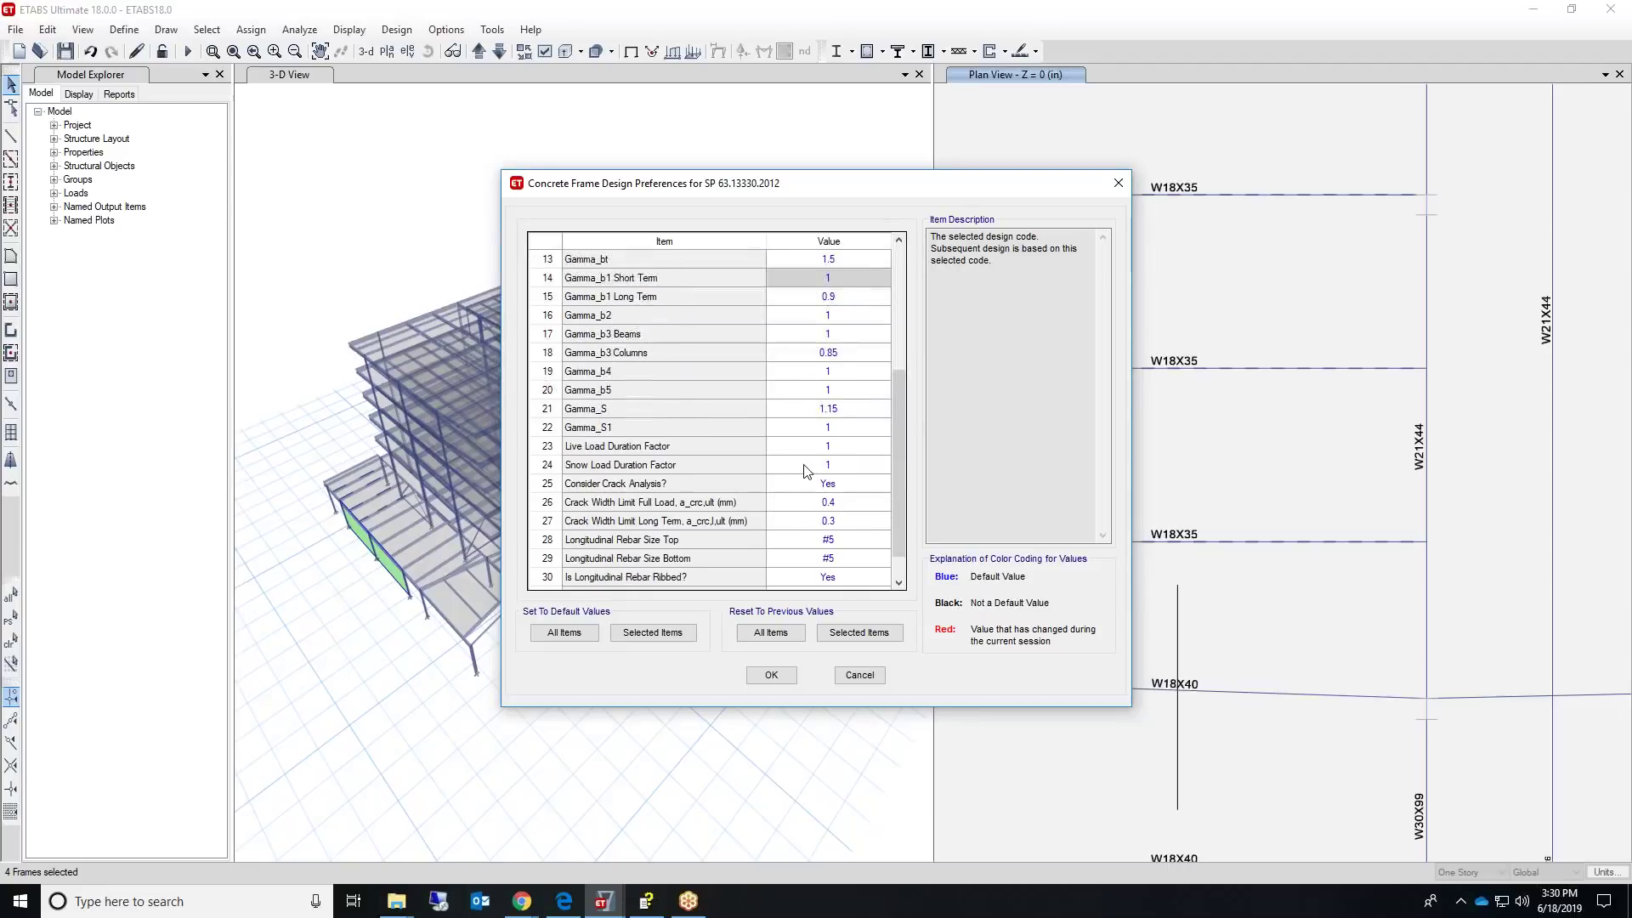
{"action": "scroll", "coordinate": [806, 470], "scroll_direction": "down", "scroll_amount": 1}
{"action": "left_click", "coordinate": [590, 468]}
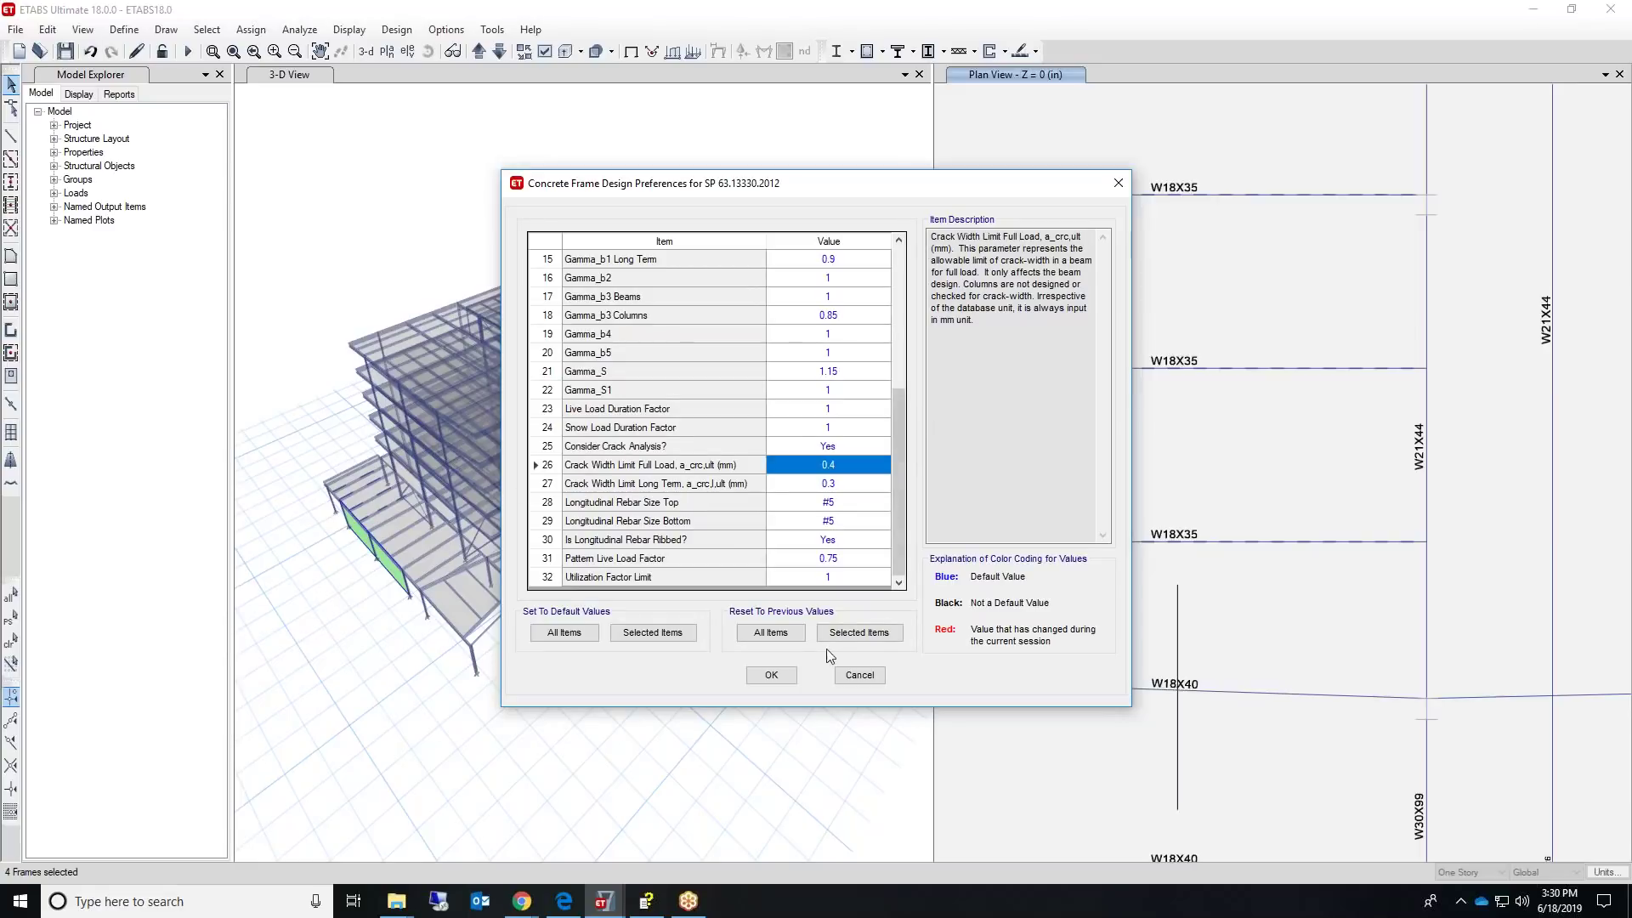
{"action": "left_click", "coordinate": [782, 677]}
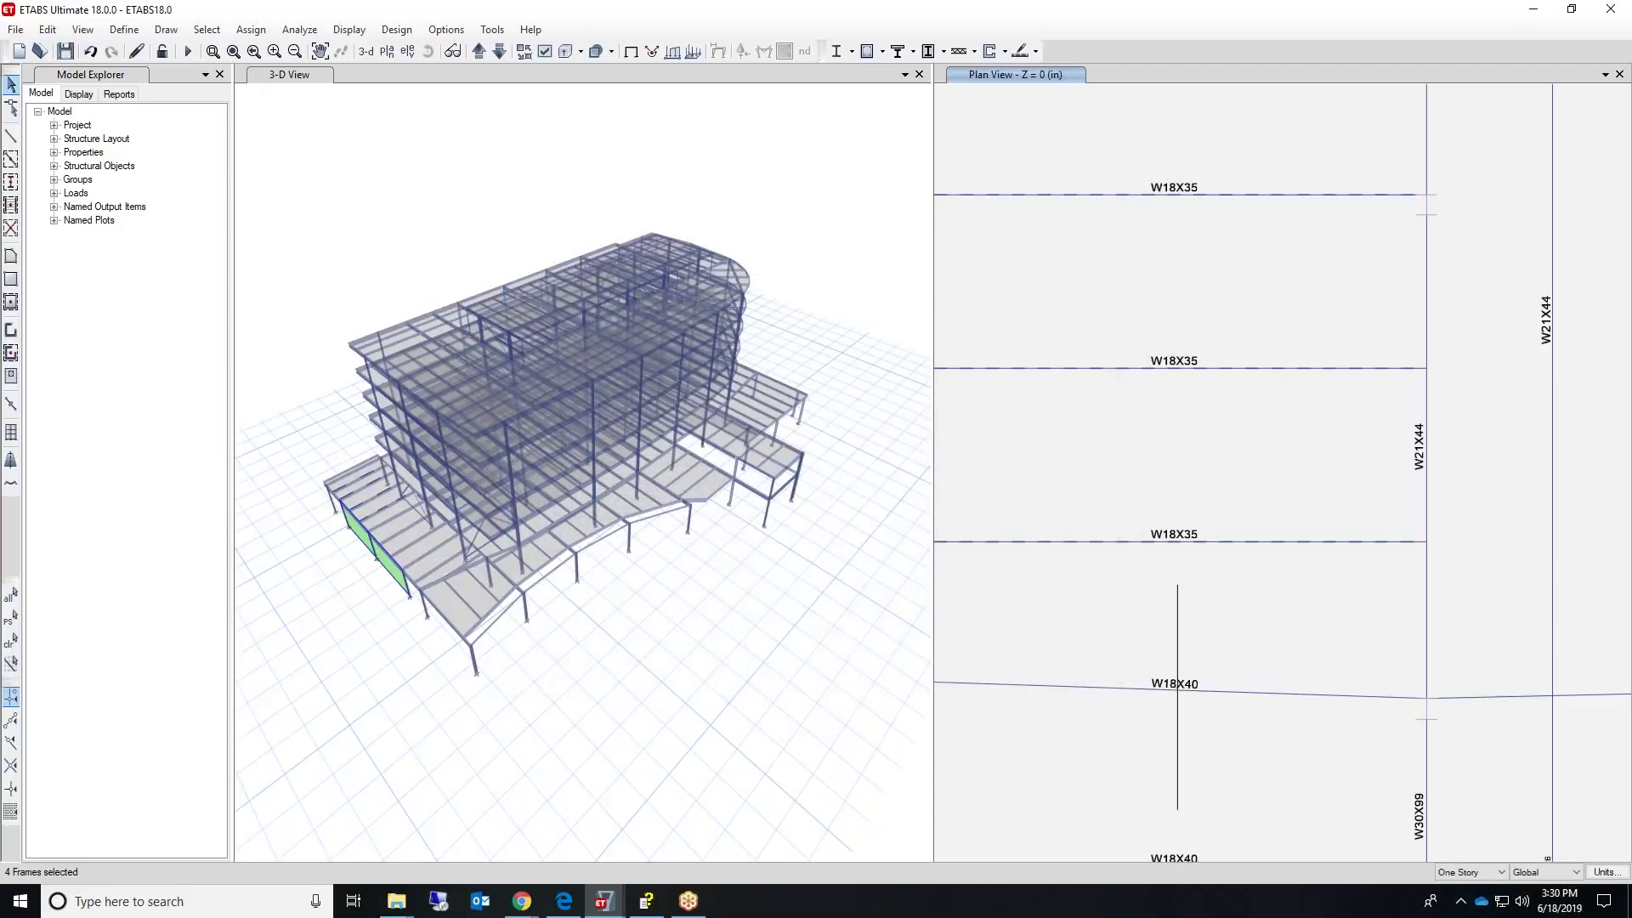
- Examine the design codes available in the shear wall design preferences without choosing another code
{"action": "left_click", "coordinate": [396, 29]}
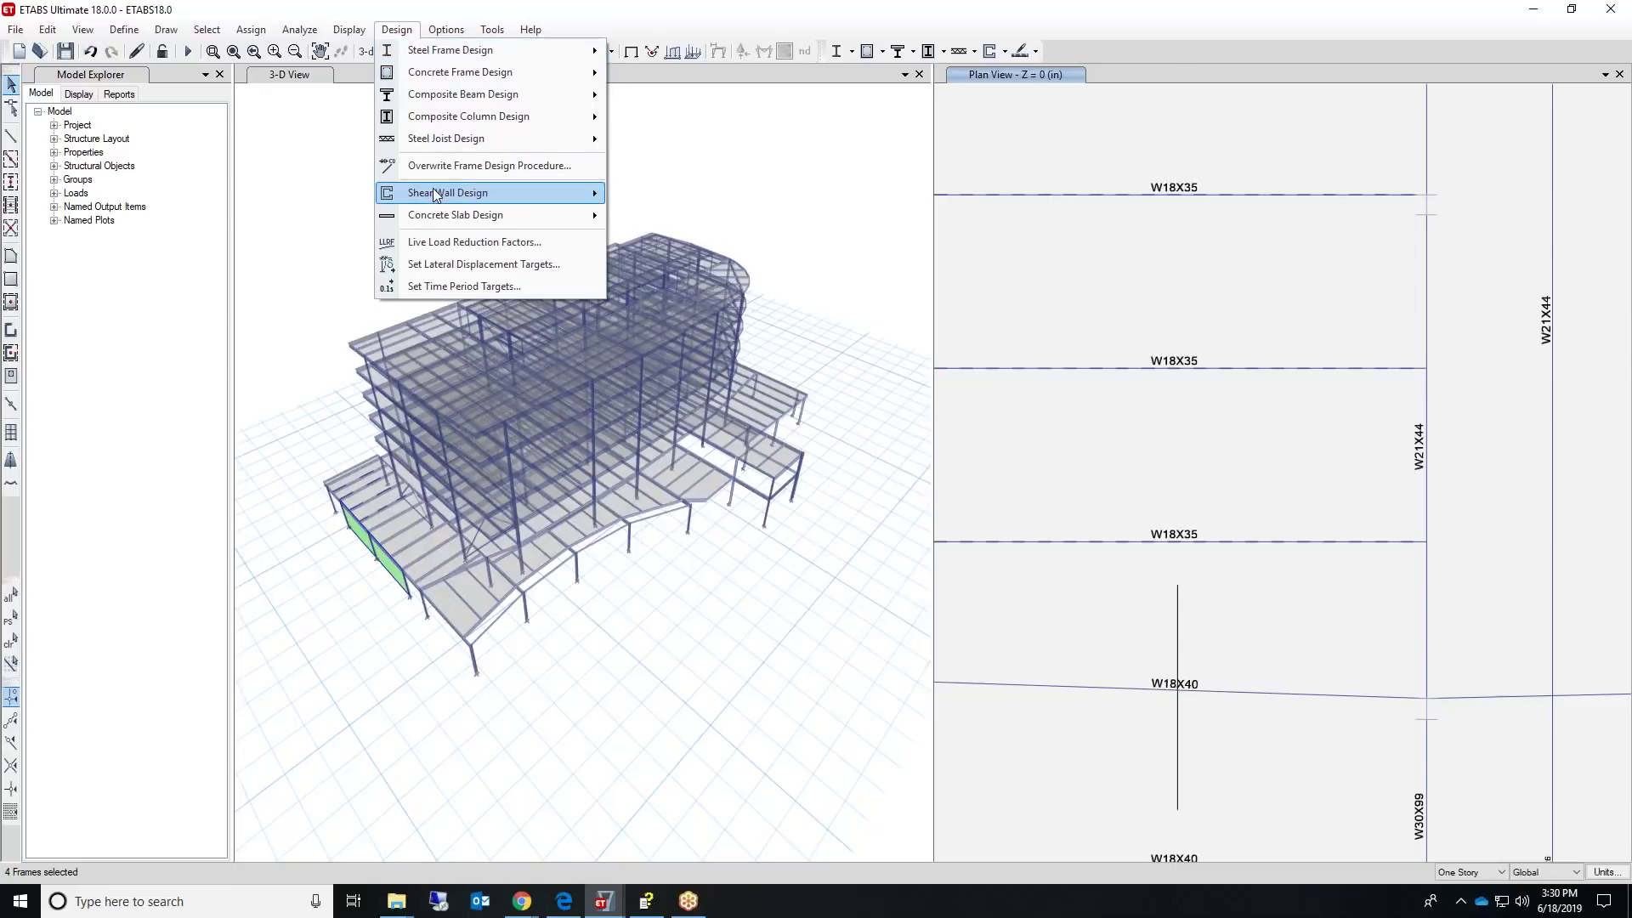
{"action": "mouse_move", "coordinate": [476, 193]}
{"action": "left_click", "coordinate": [737, 194]}
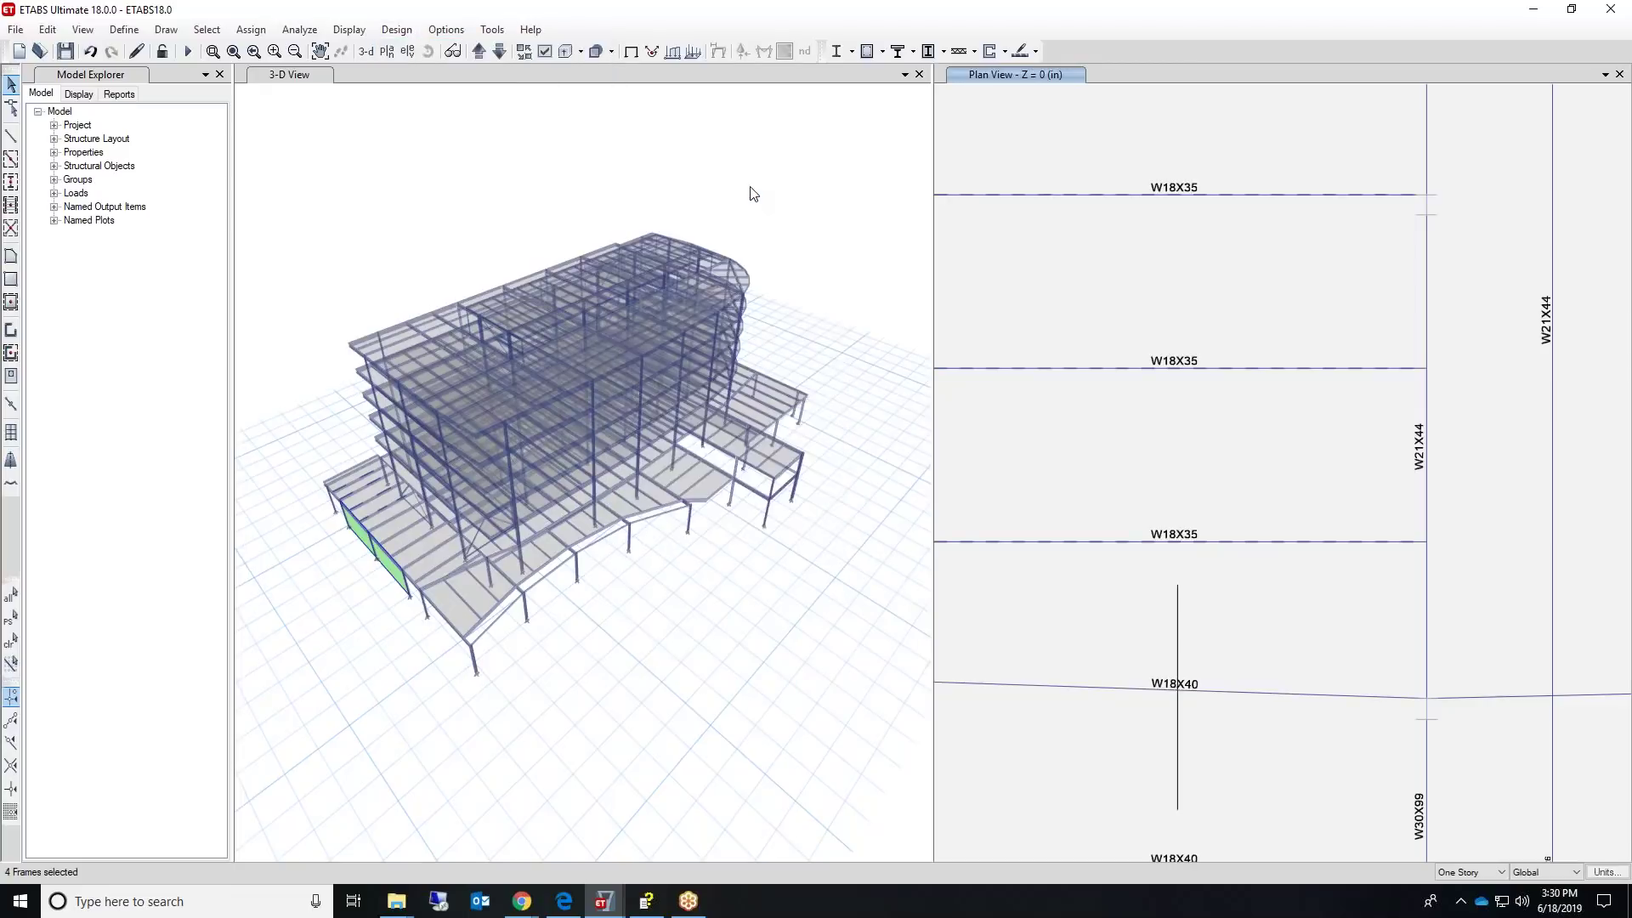
{"action": "left_click", "coordinate": [847, 255]}
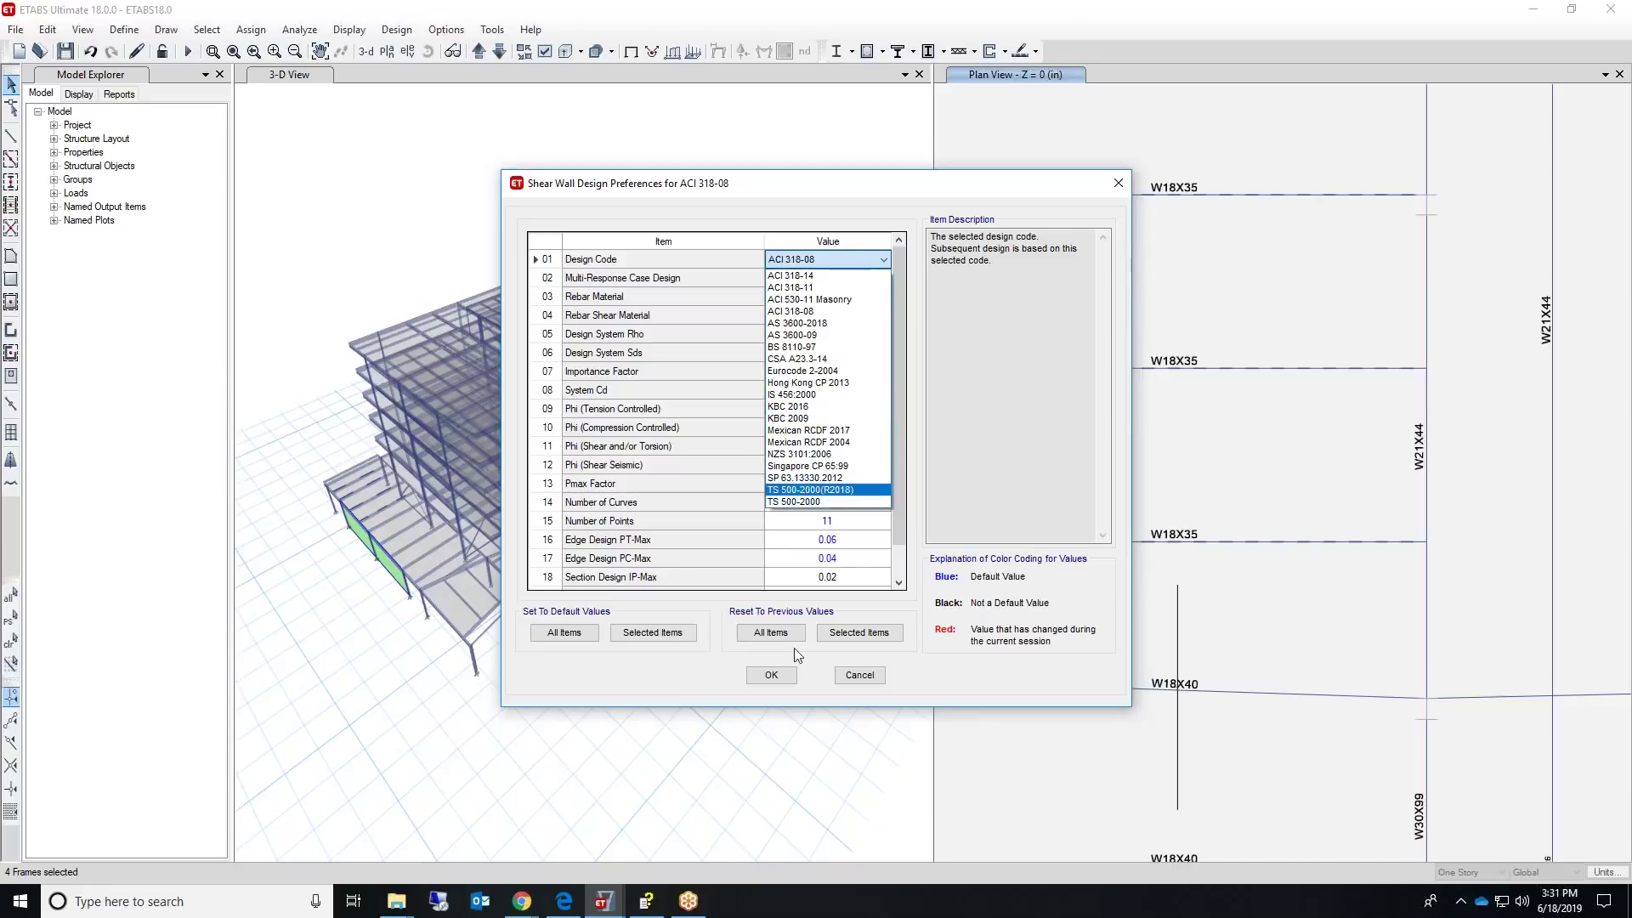
{"action": "left_click", "coordinate": [754, 670]}
{"action": "left_click", "coordinate": [754, 670]}
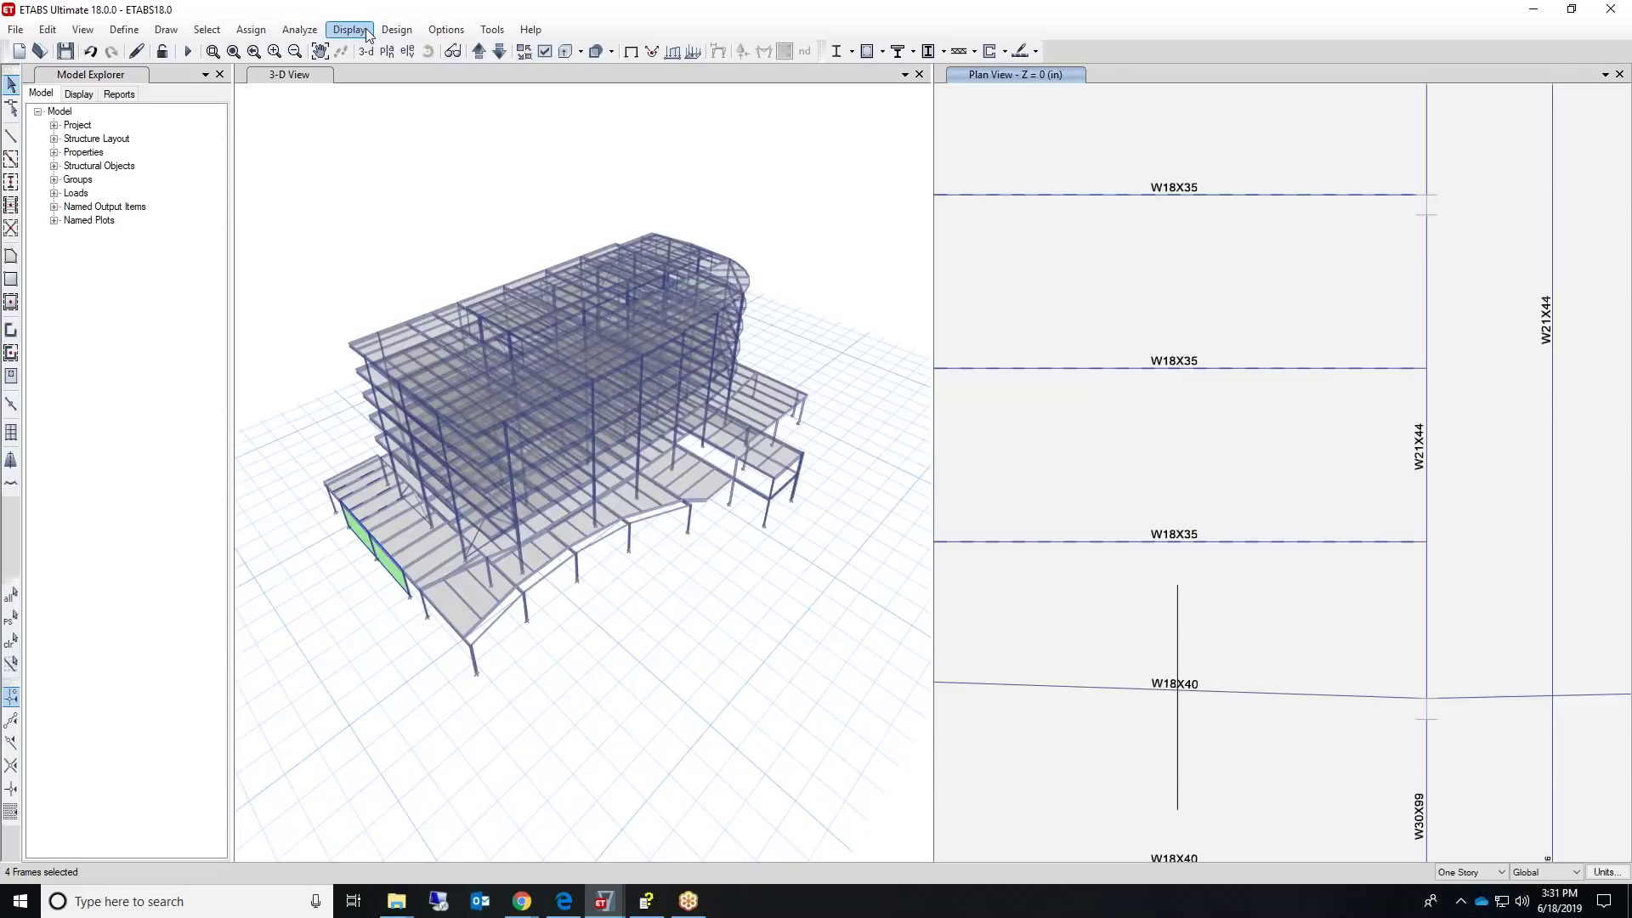
- Examine the design codes available in the concrete slab design preferences, and close the preferences without choosing another code
{"action": "left_click", "coordinate": [396, 30]}
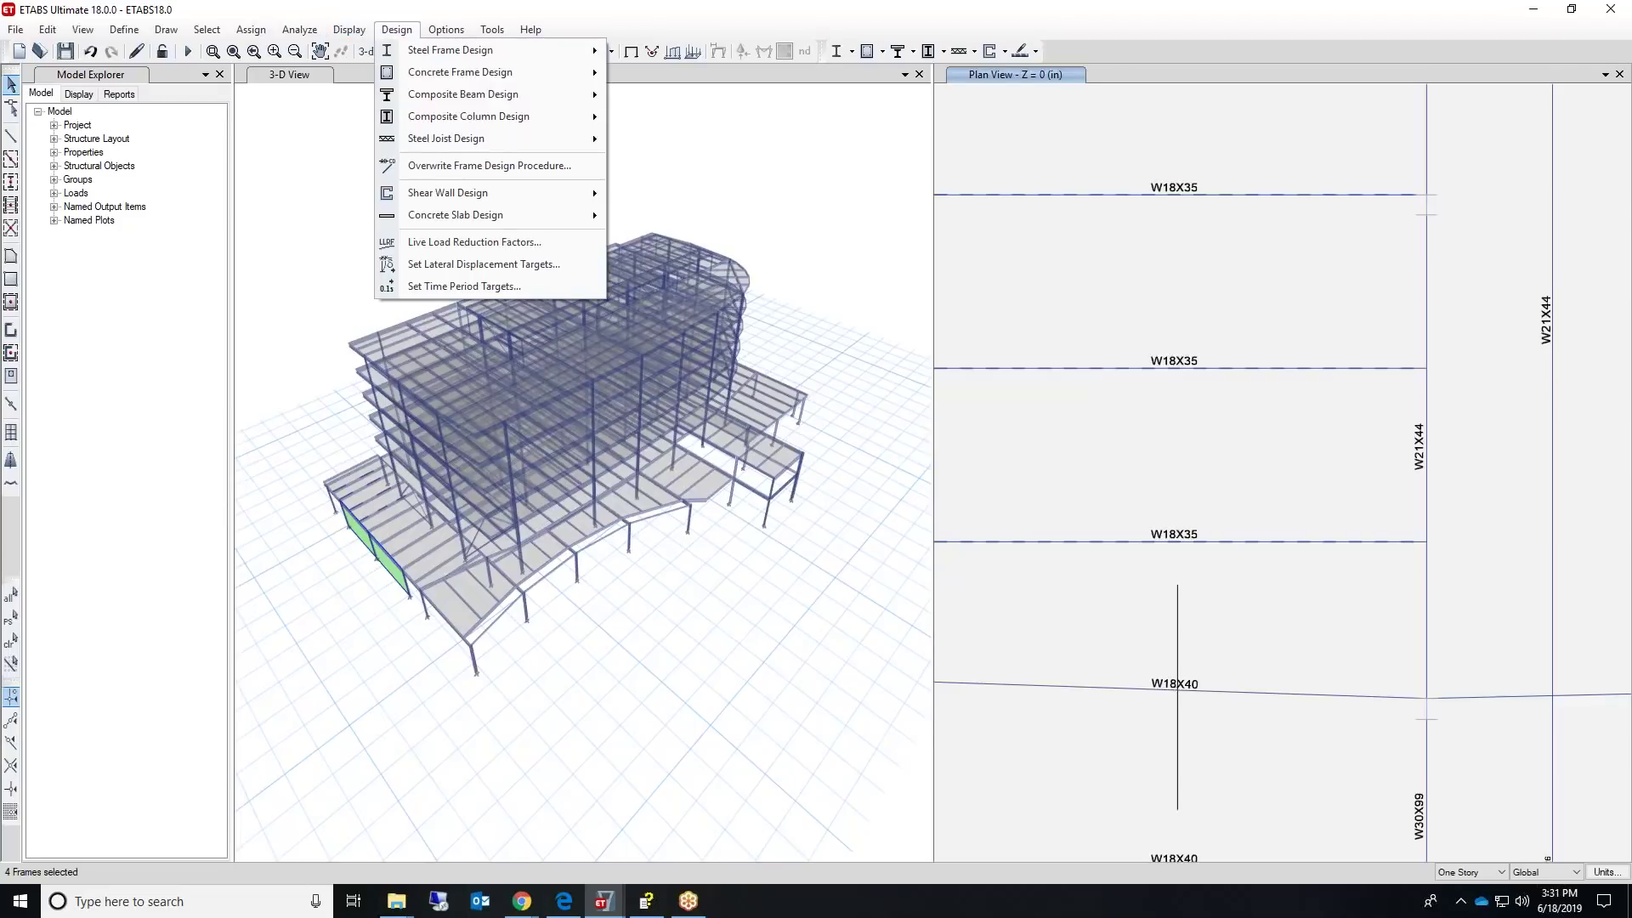
{"action": "mouse_move", "coordinate": [455, 219]}
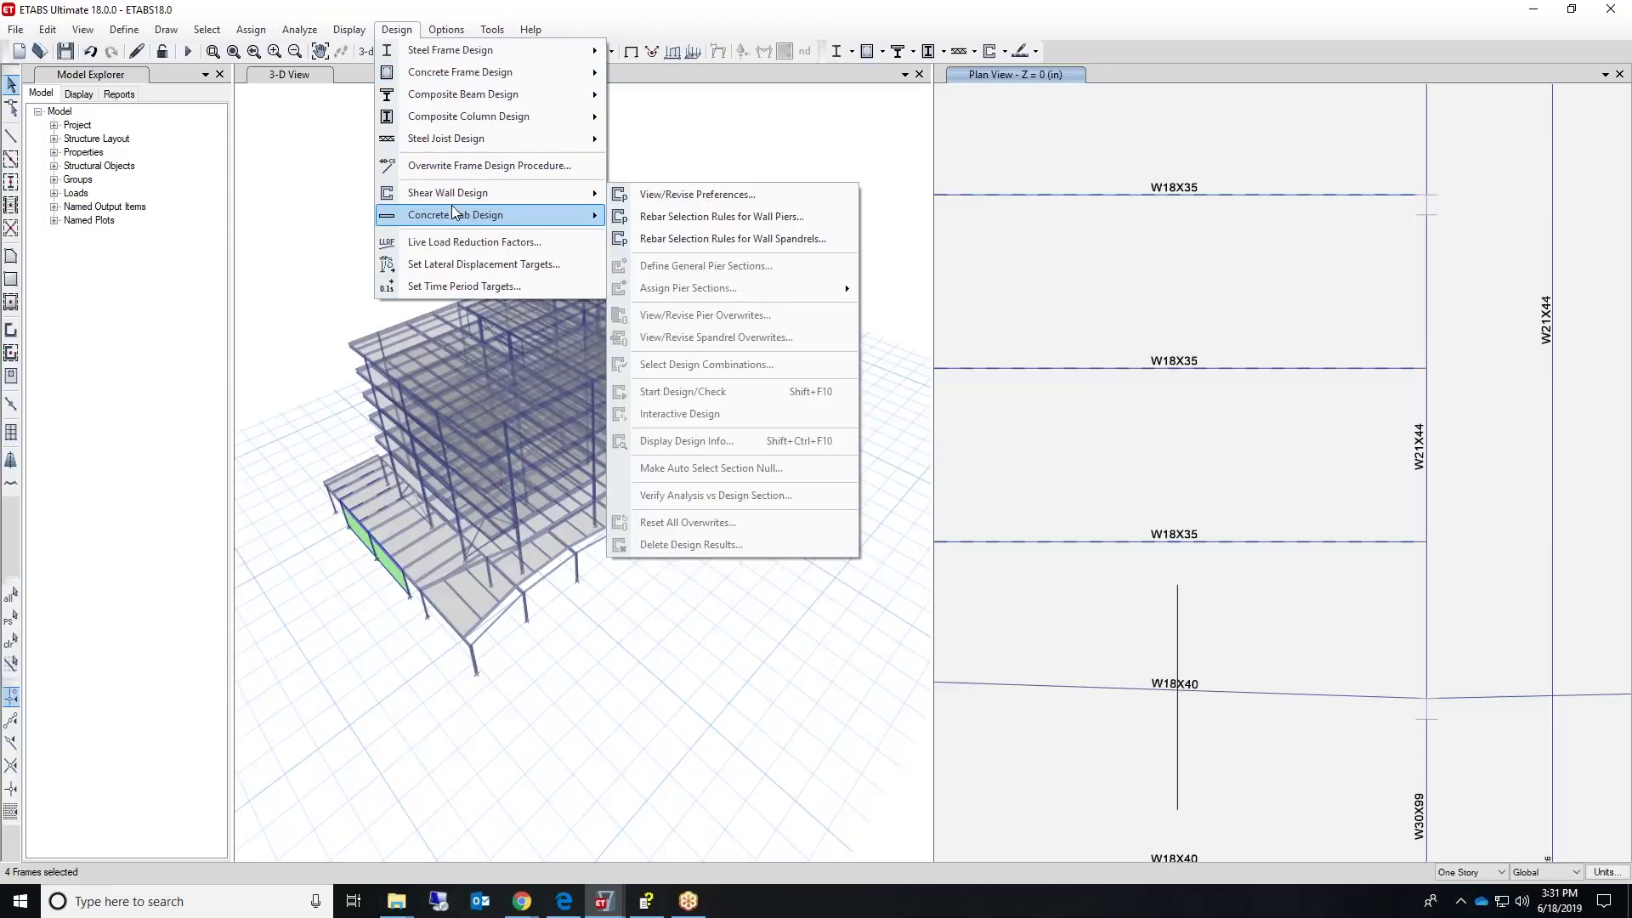
{"action": "left_click", "coordinate": [649, 218]}
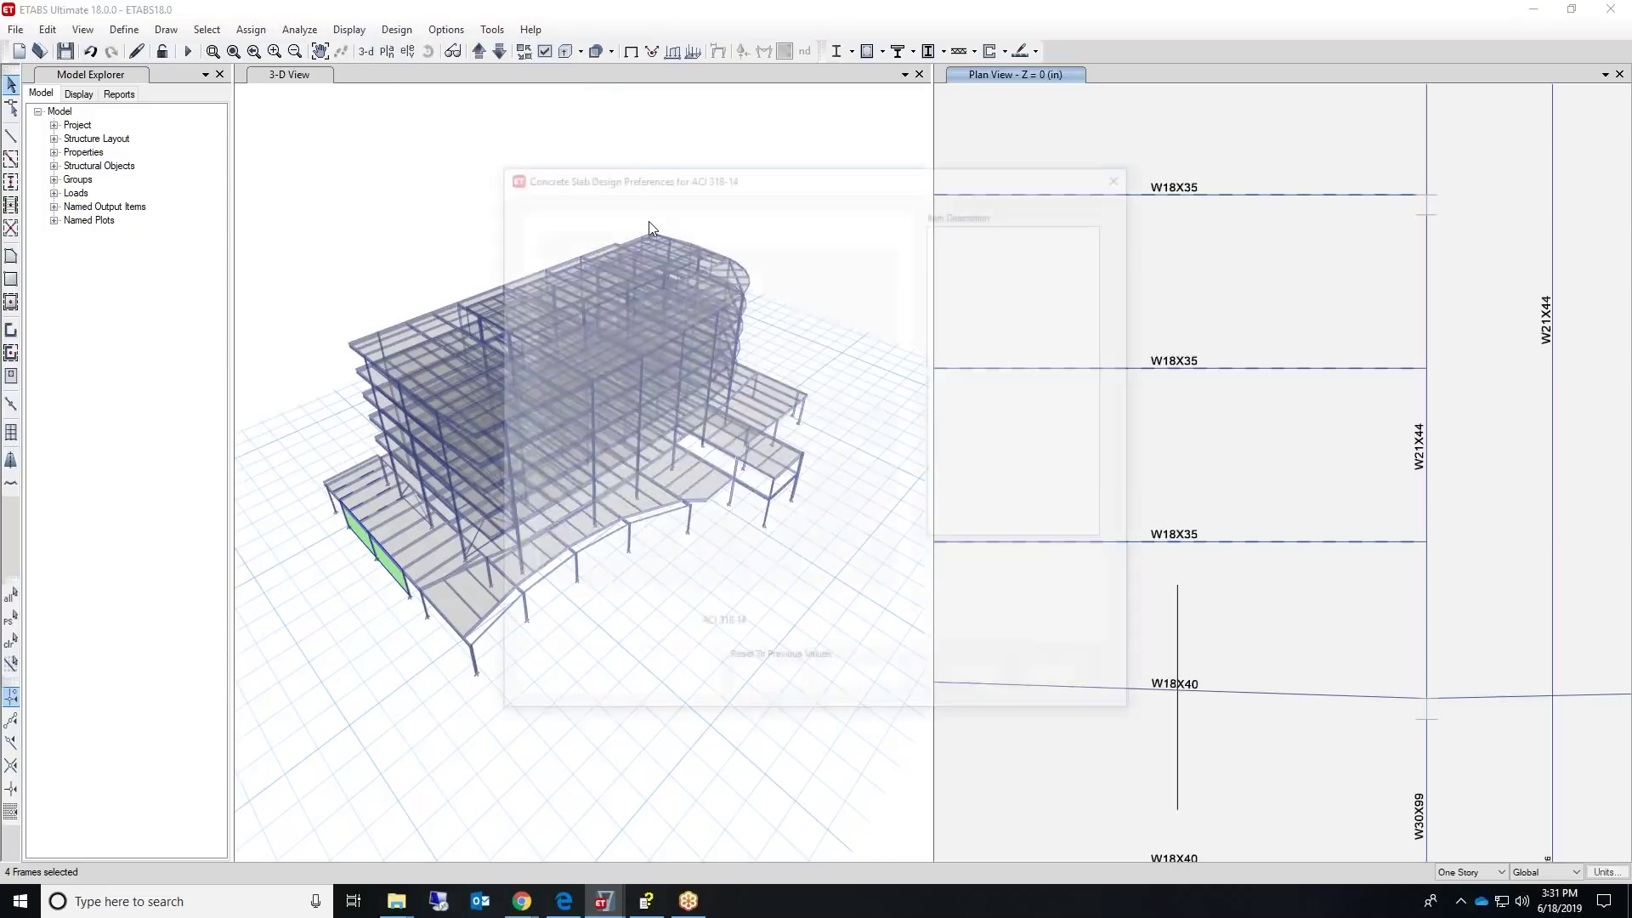
{"action": "left_click", "coordinate": [825, 628]}
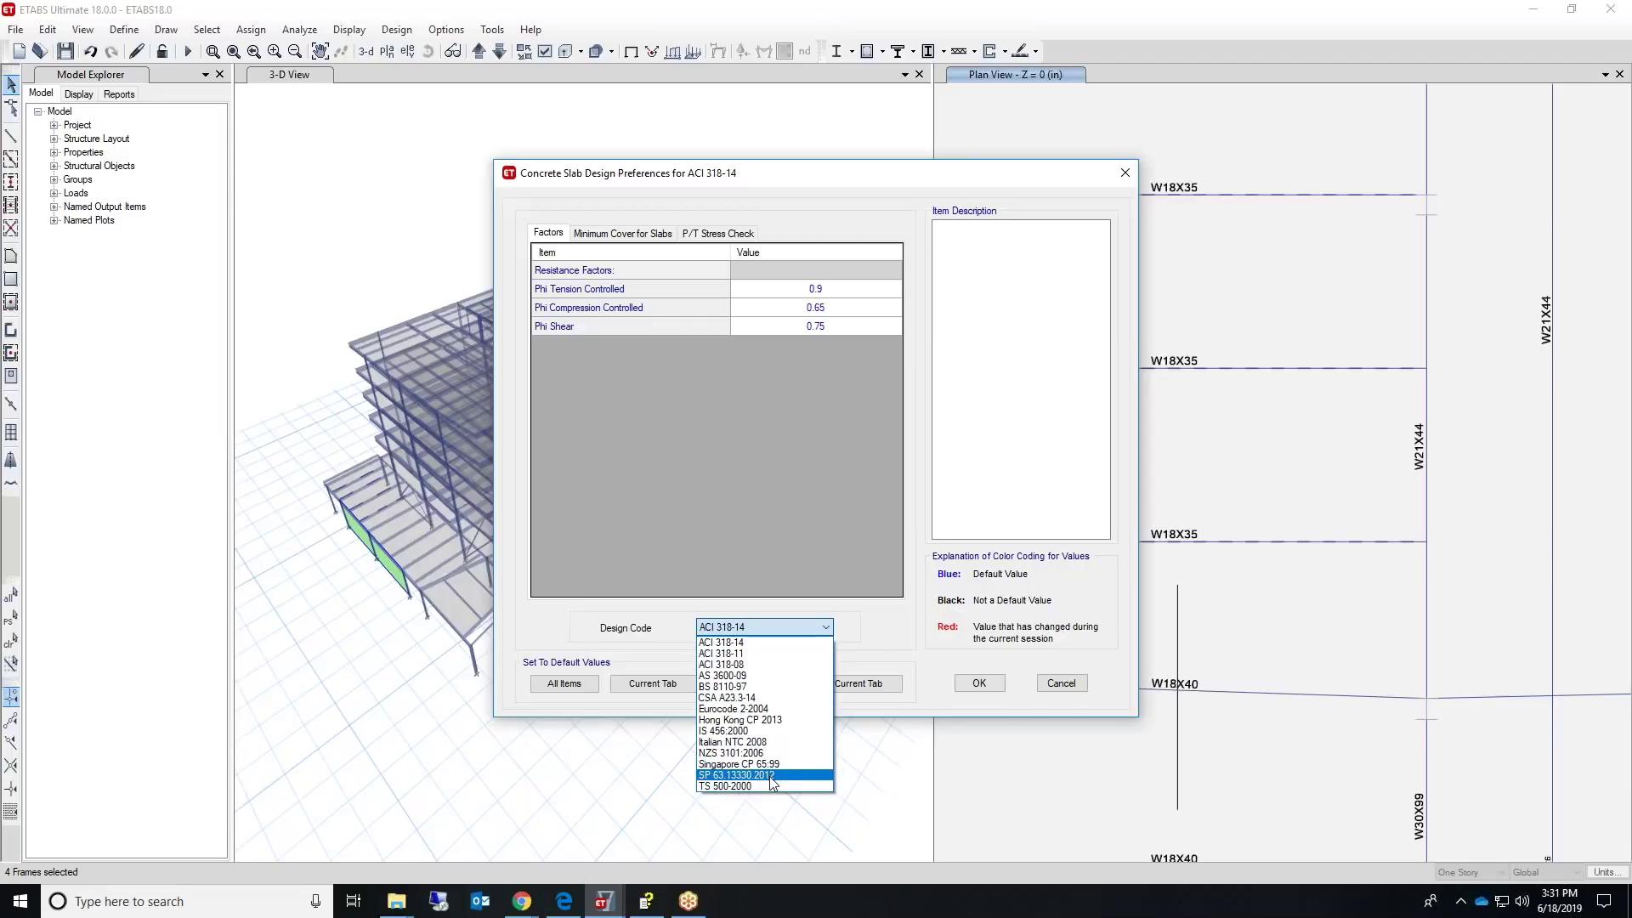
{"action": "left_click", "coordinate": [964, 686]}
{"action": "left_click", "coordinate": [969, 685]}
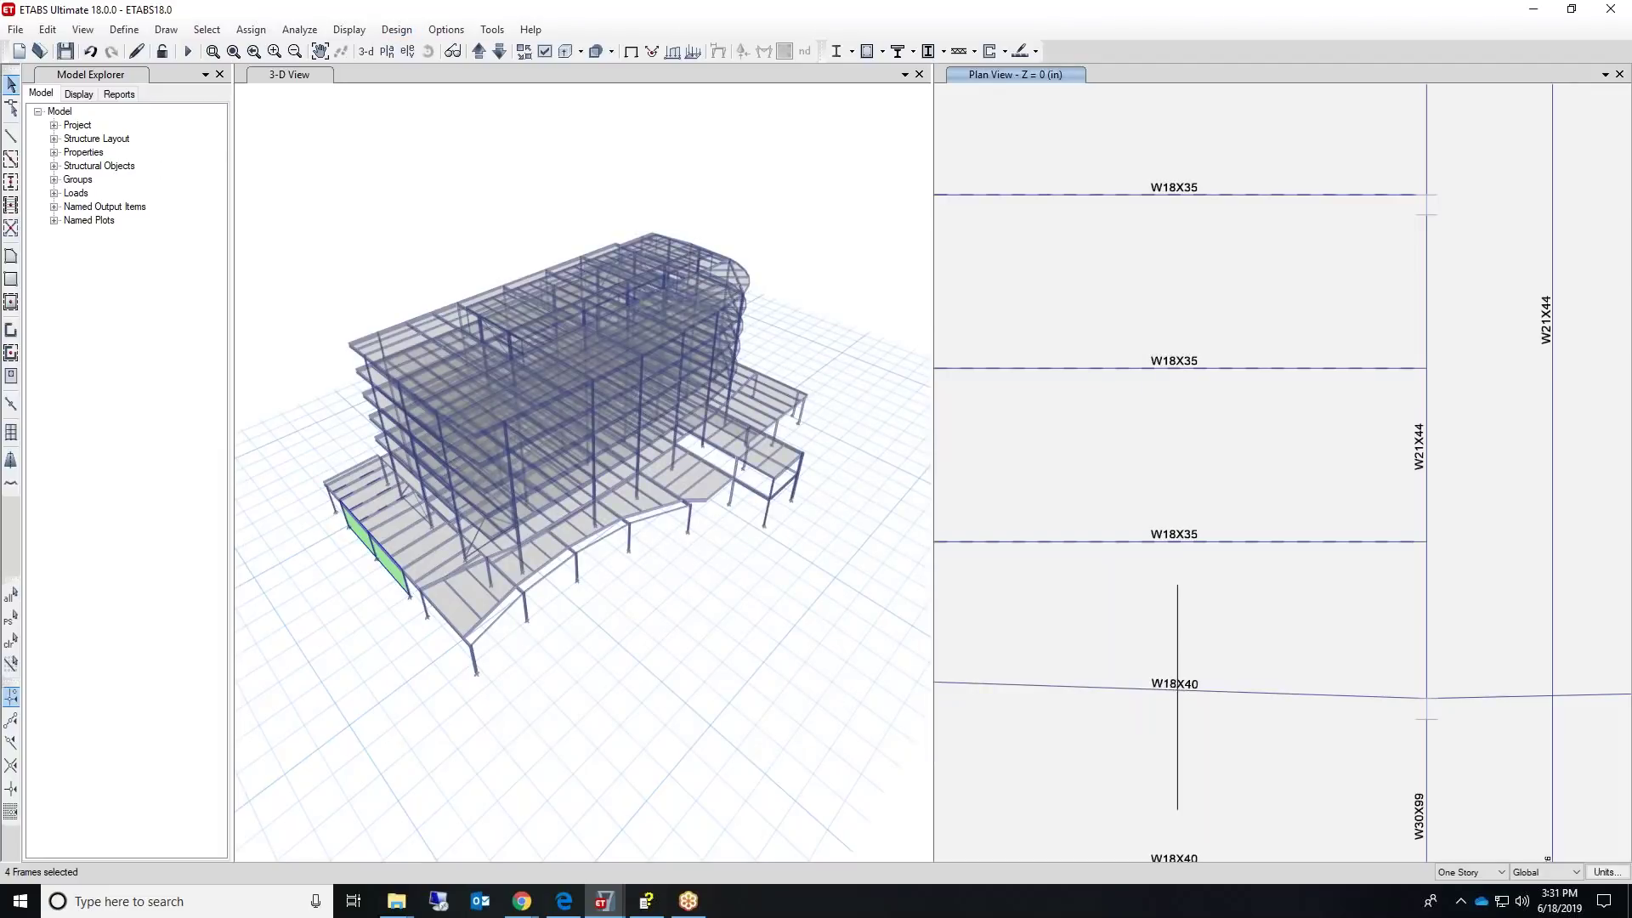
- Examine the design codes available in the steel frame design preferences, and cancel out of the preferences
{"action": "left_click", "coordinate": [396, 29]}
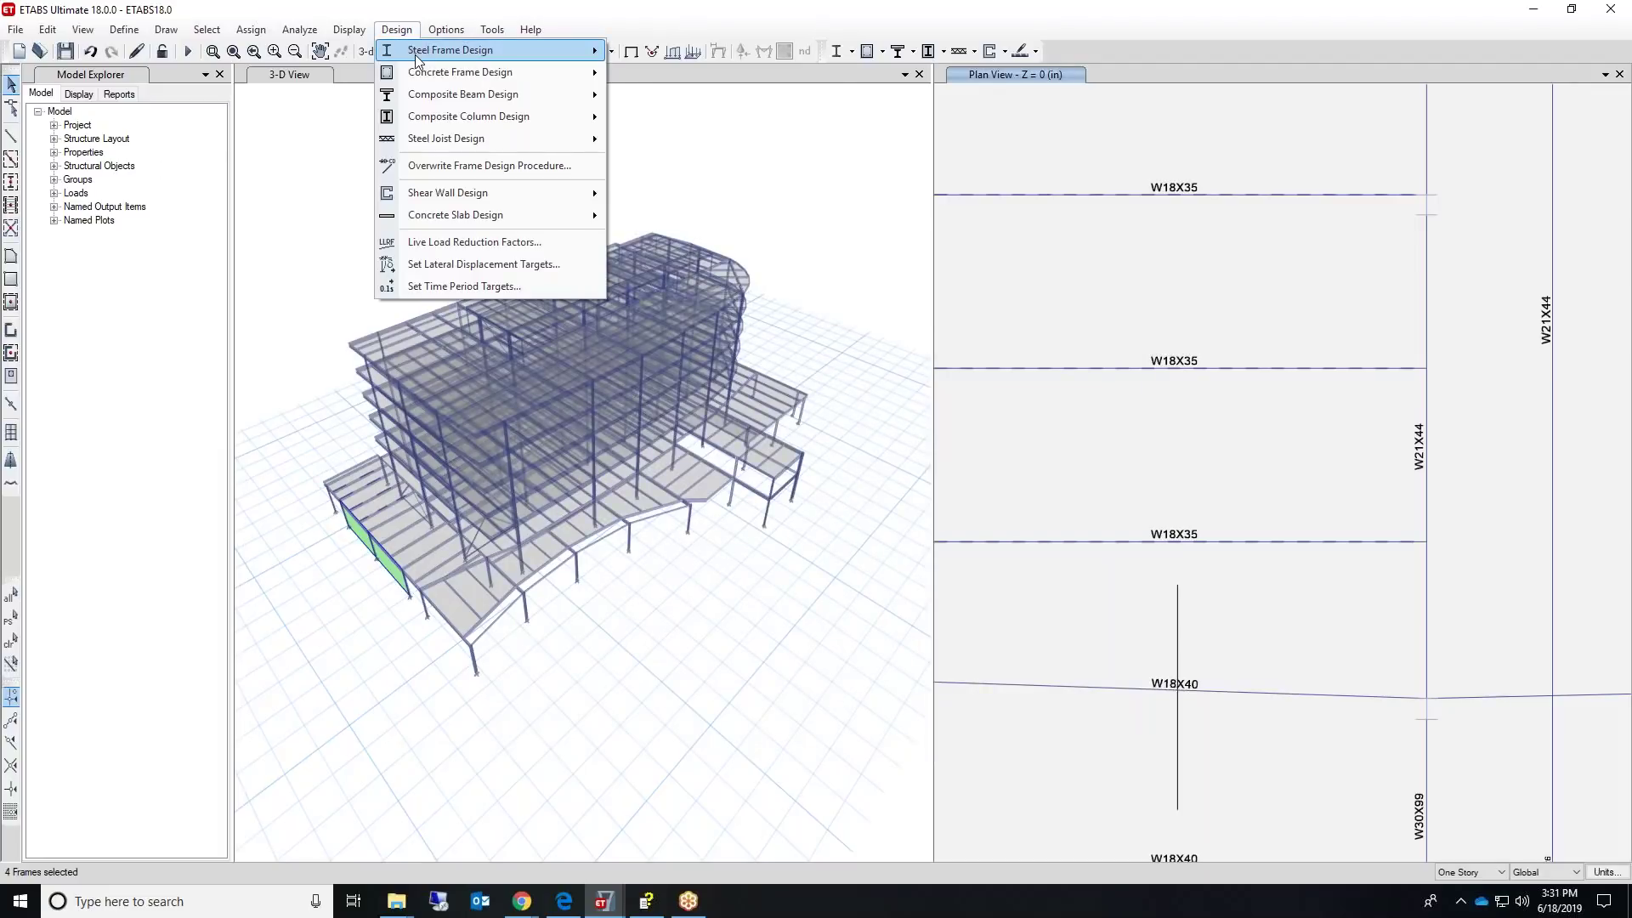
{"action": "mouse_move", "coordinate": [416, 57]}
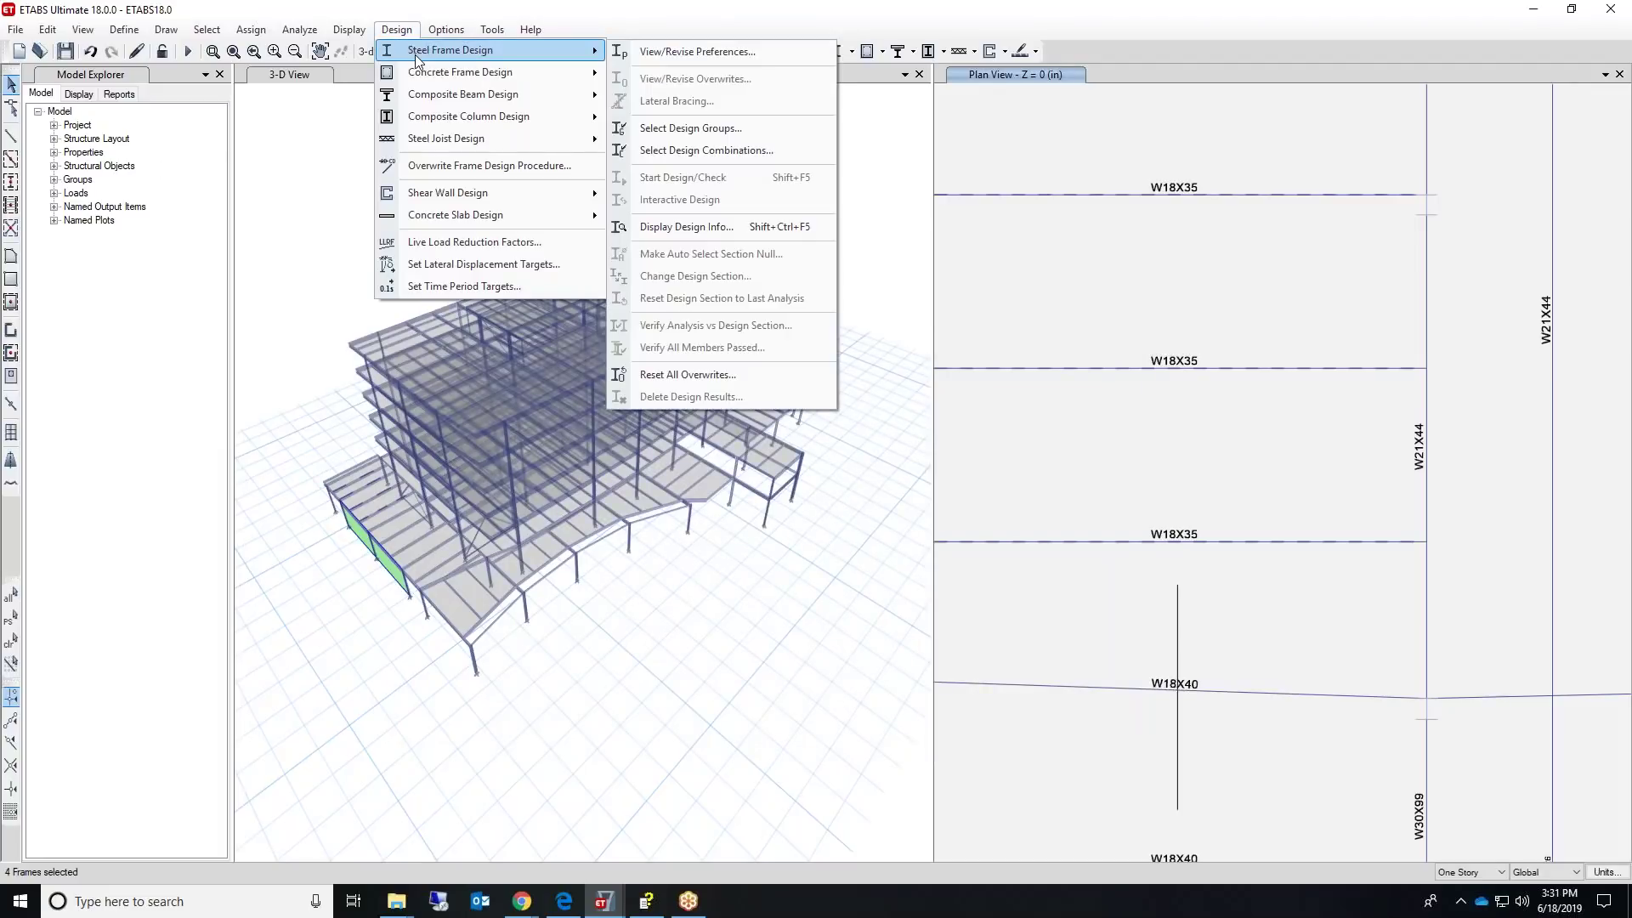
{"action": "left_click", "coordinate": [697, 52]}
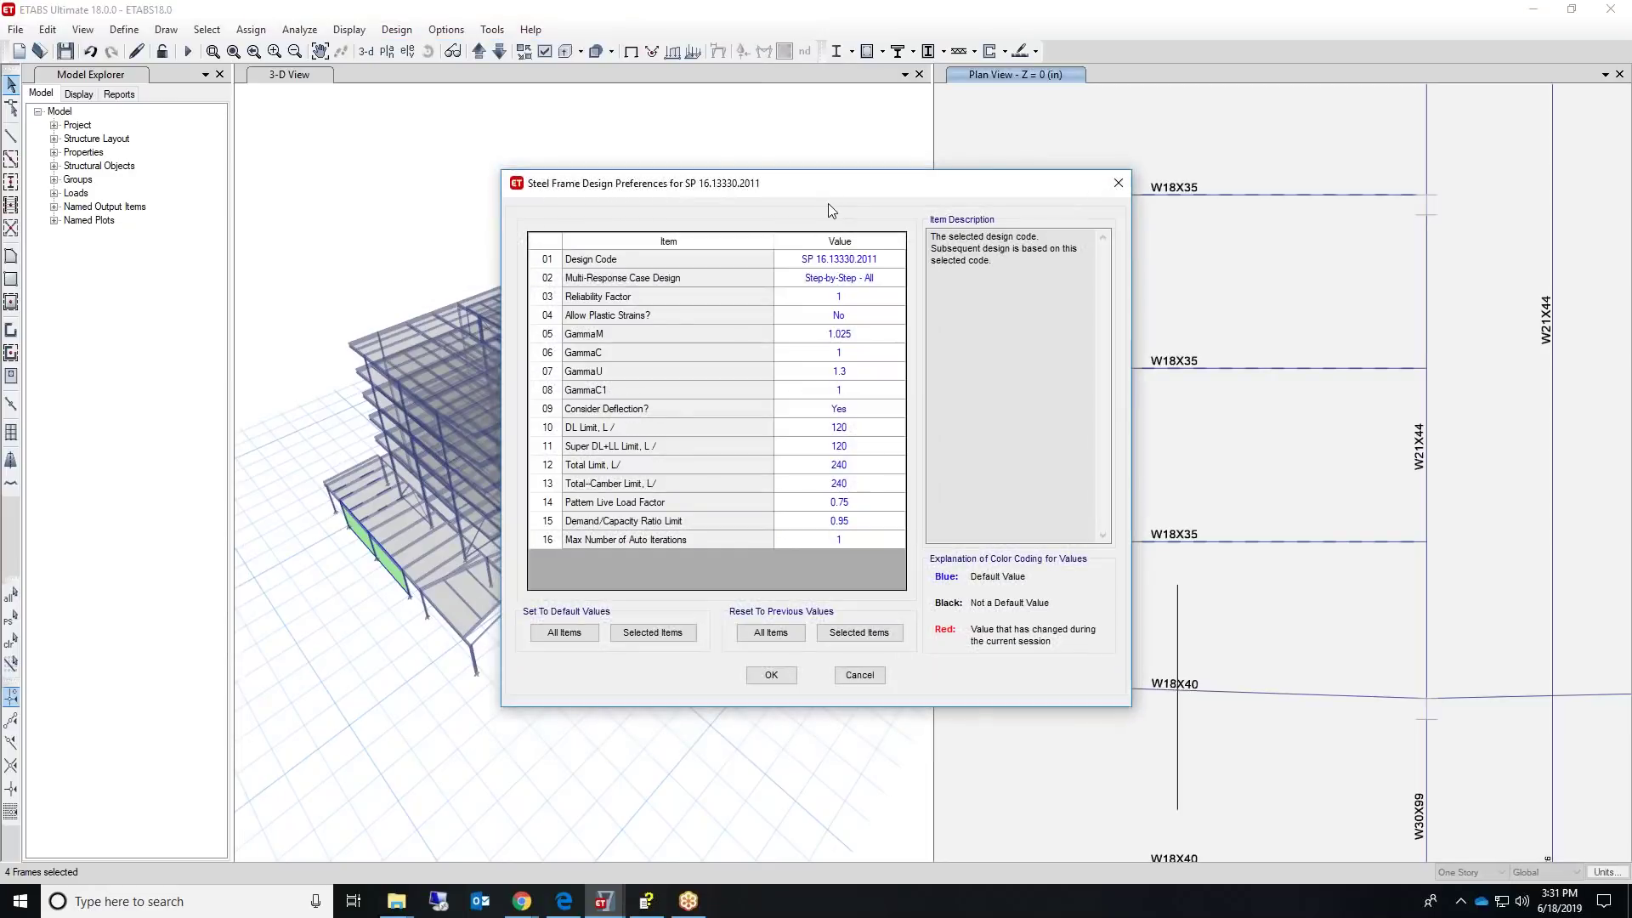
{"action": "left_click", "coordinate": [864, 255]}
{"action": "left_click", "coordinate": [863, 255]}
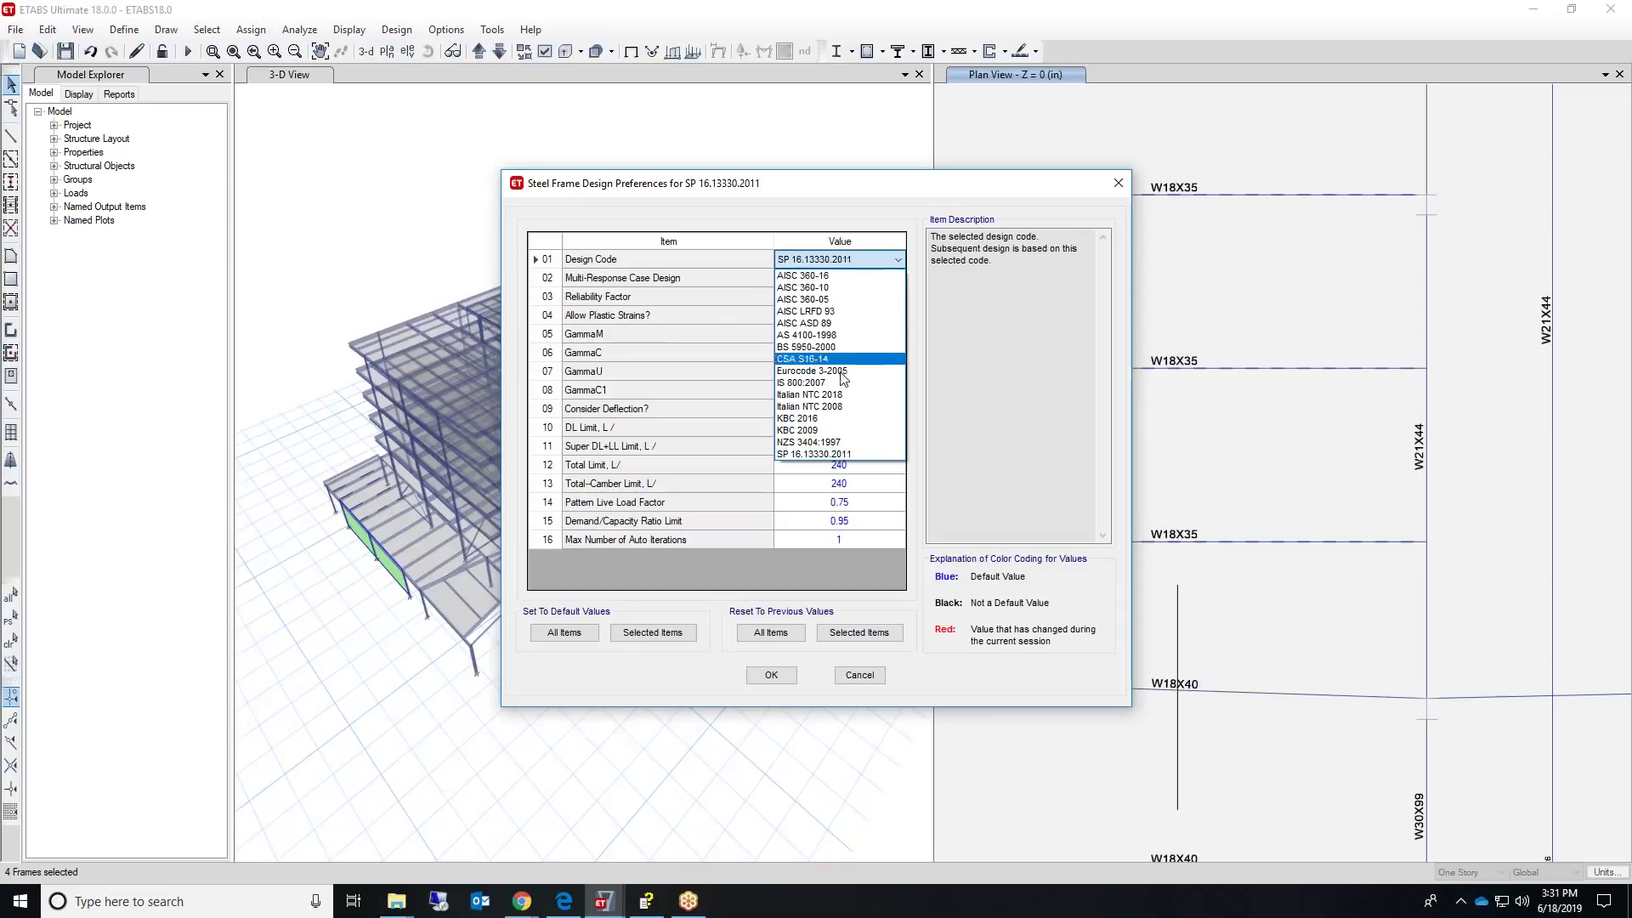
{"action": "left_click", "coordinate": [848, 683]}
{"action": "left_click", "coordinate": [851, 677]}
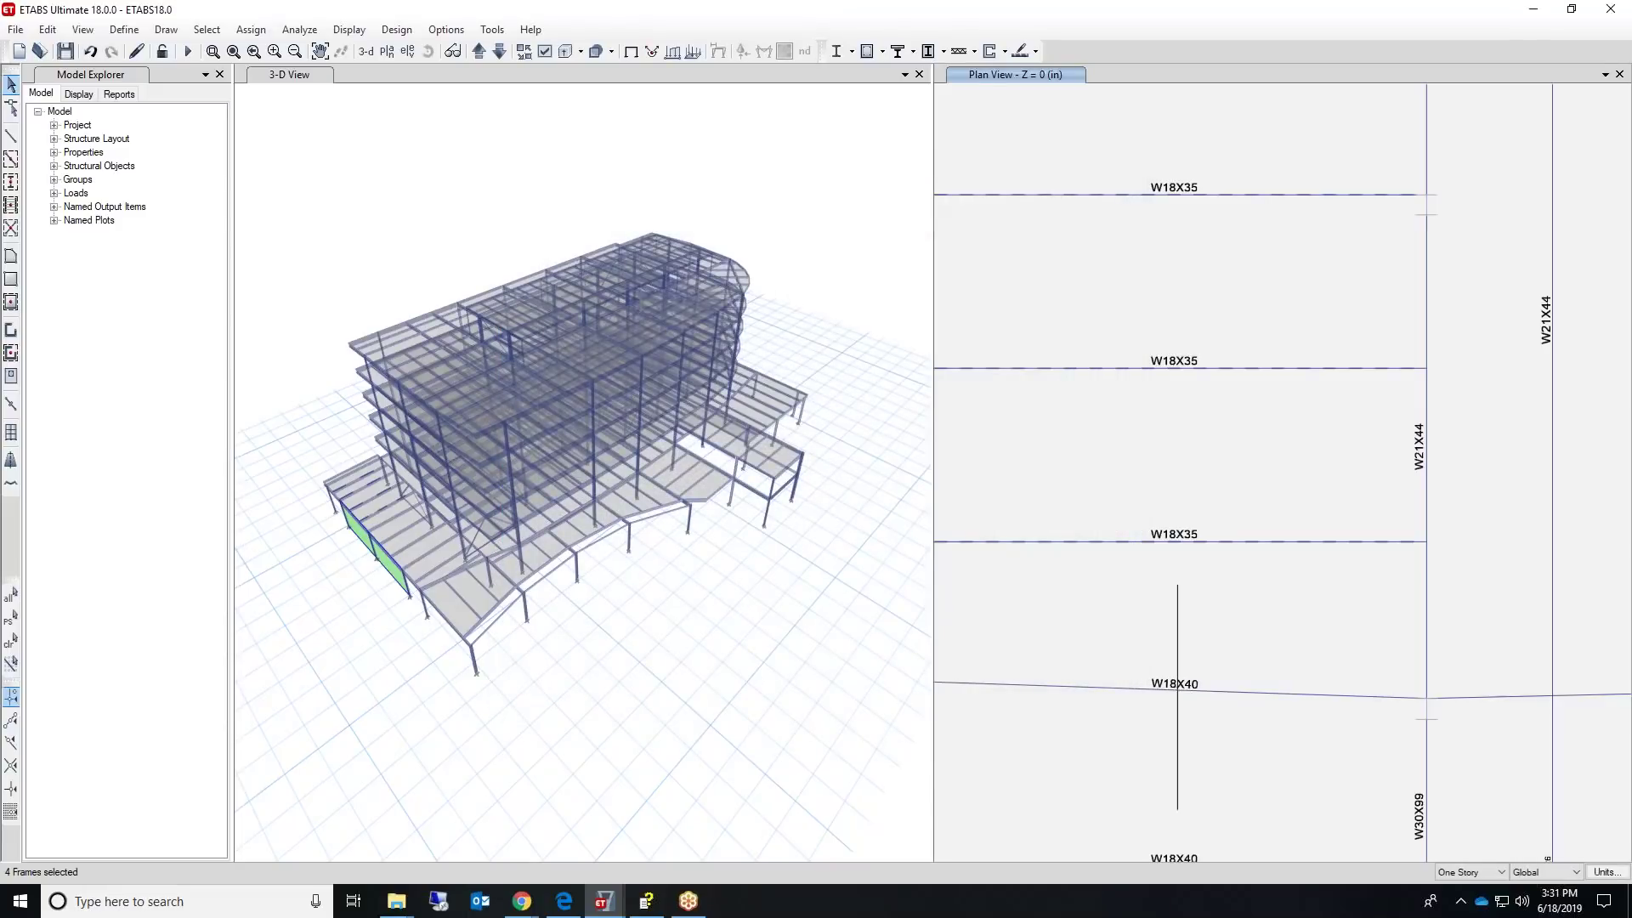
- Review the Consider Axial Force option and its choices in the composite beam design preferences, and close the preferences
{"action": "left_click", "coordinate": [397, 30]}
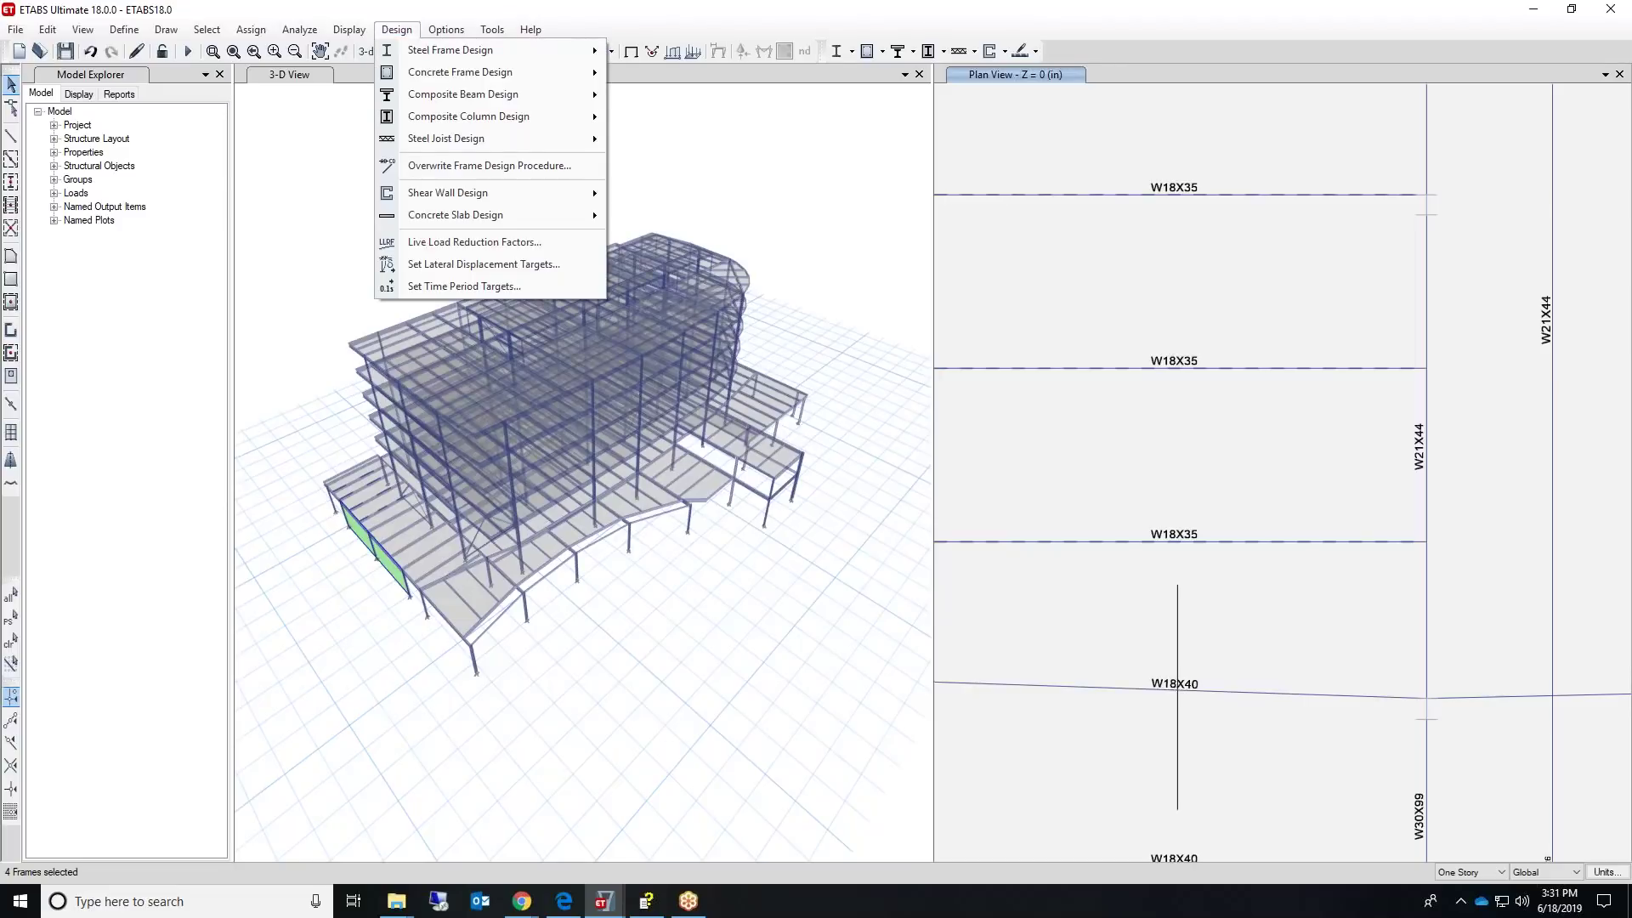
{"action": "mouse_move", "coordinate": [439, 97]}
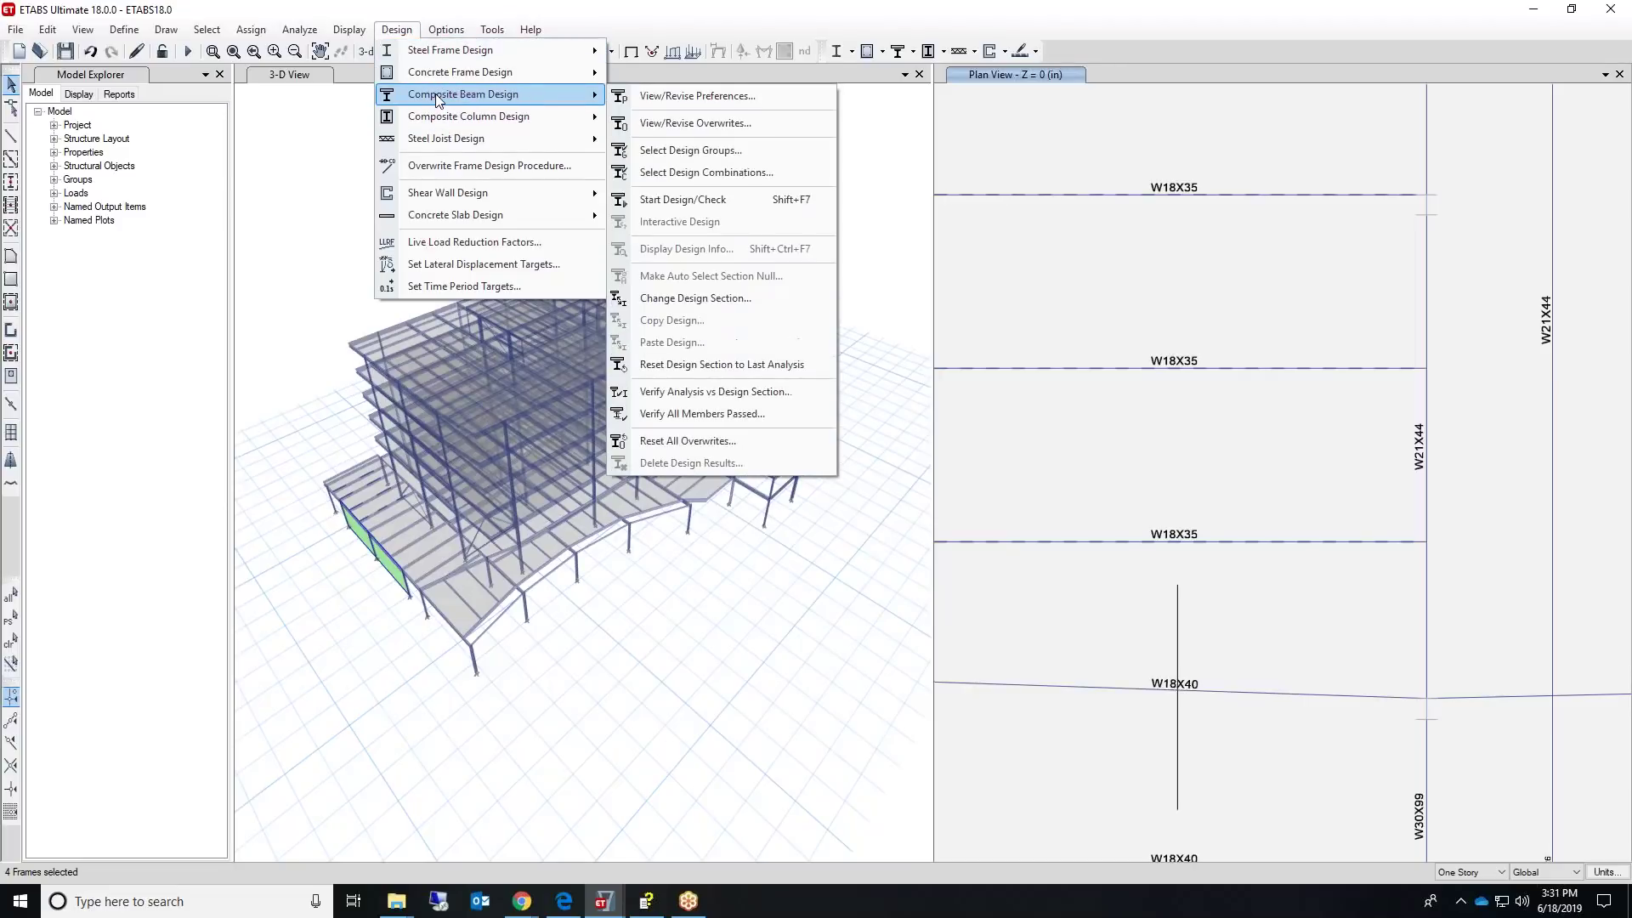
{"action": "left_click", "coordinate": [697, 96]}
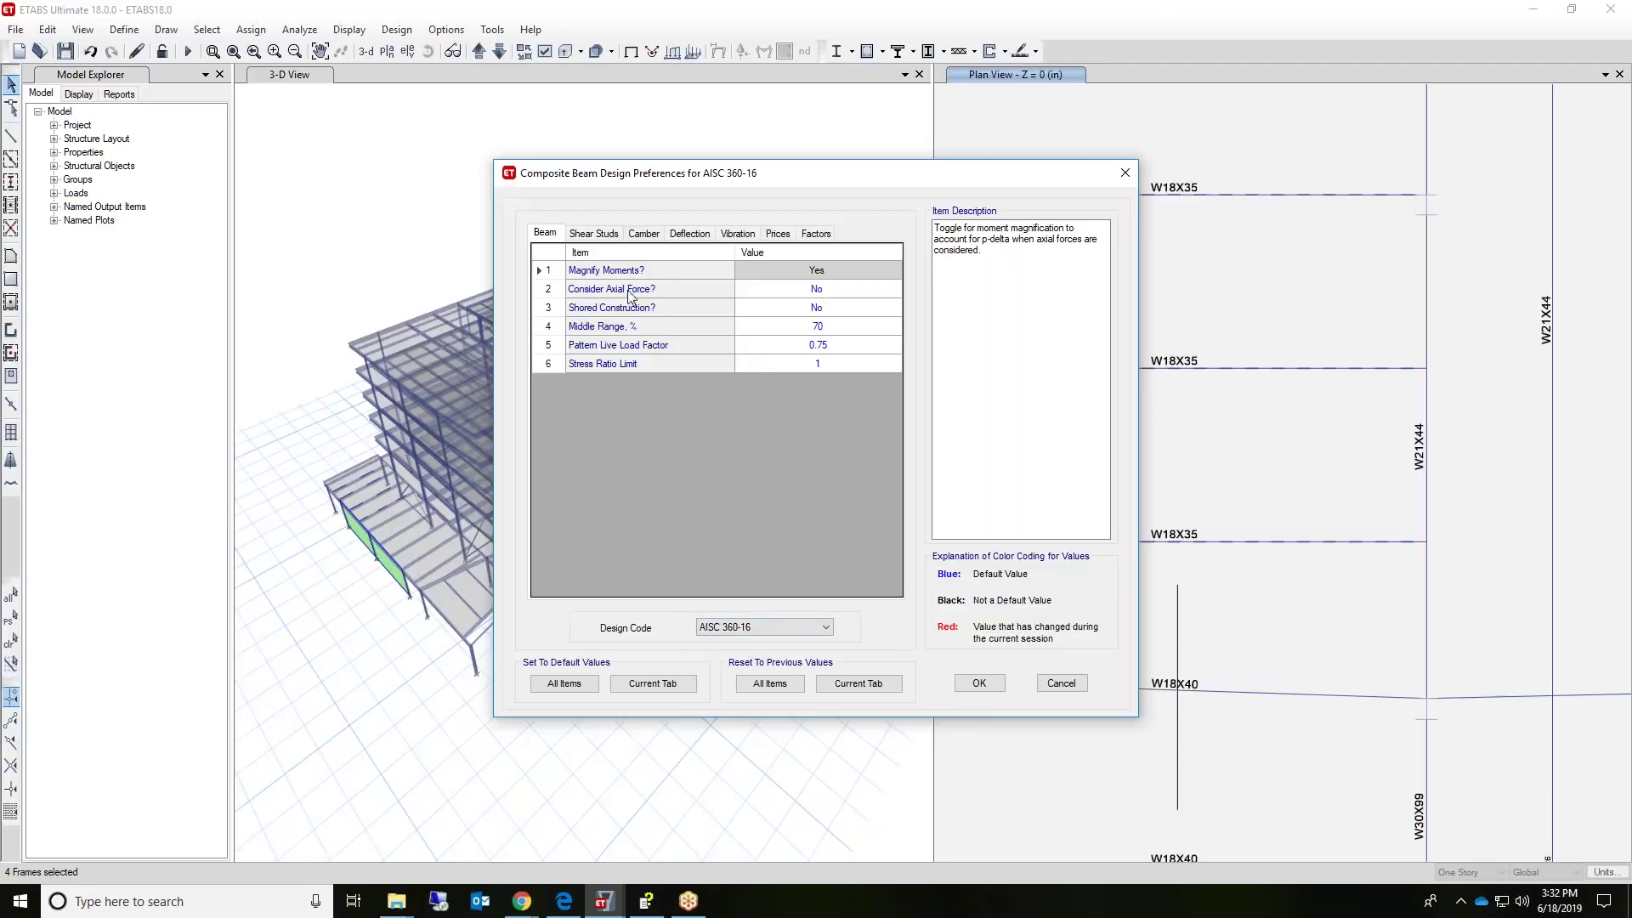
{"action": "left_click", "coordinate": [601, 292]}
{"action": "left_click", "coordinate": [829, 293]}
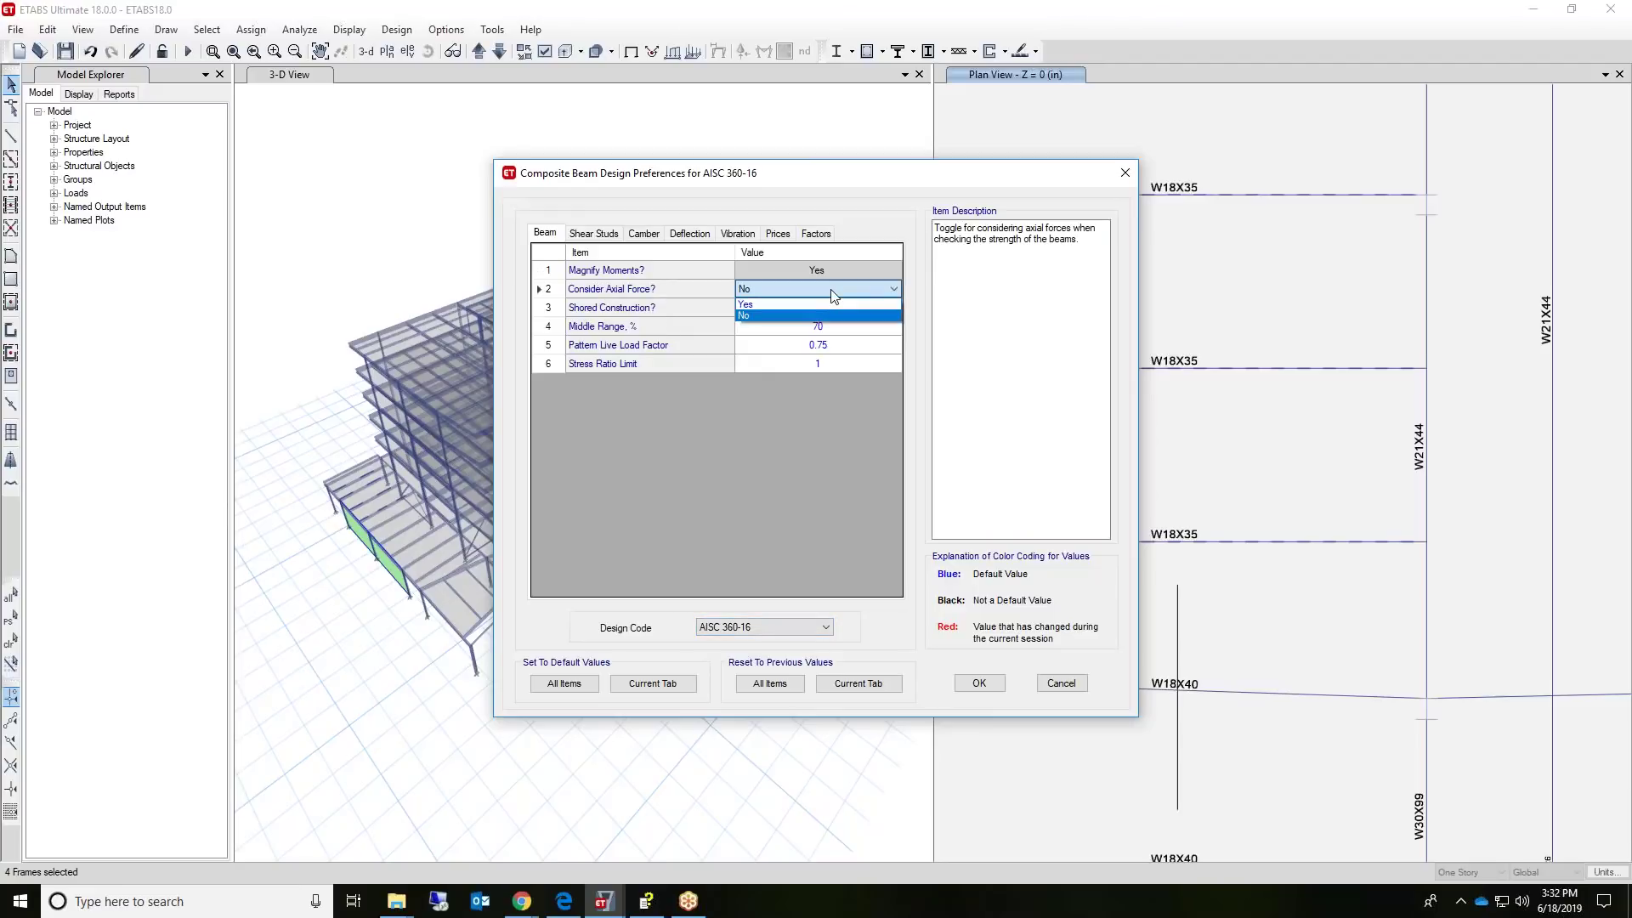
{"action": "left_click", "coordinate": [777, 189]}
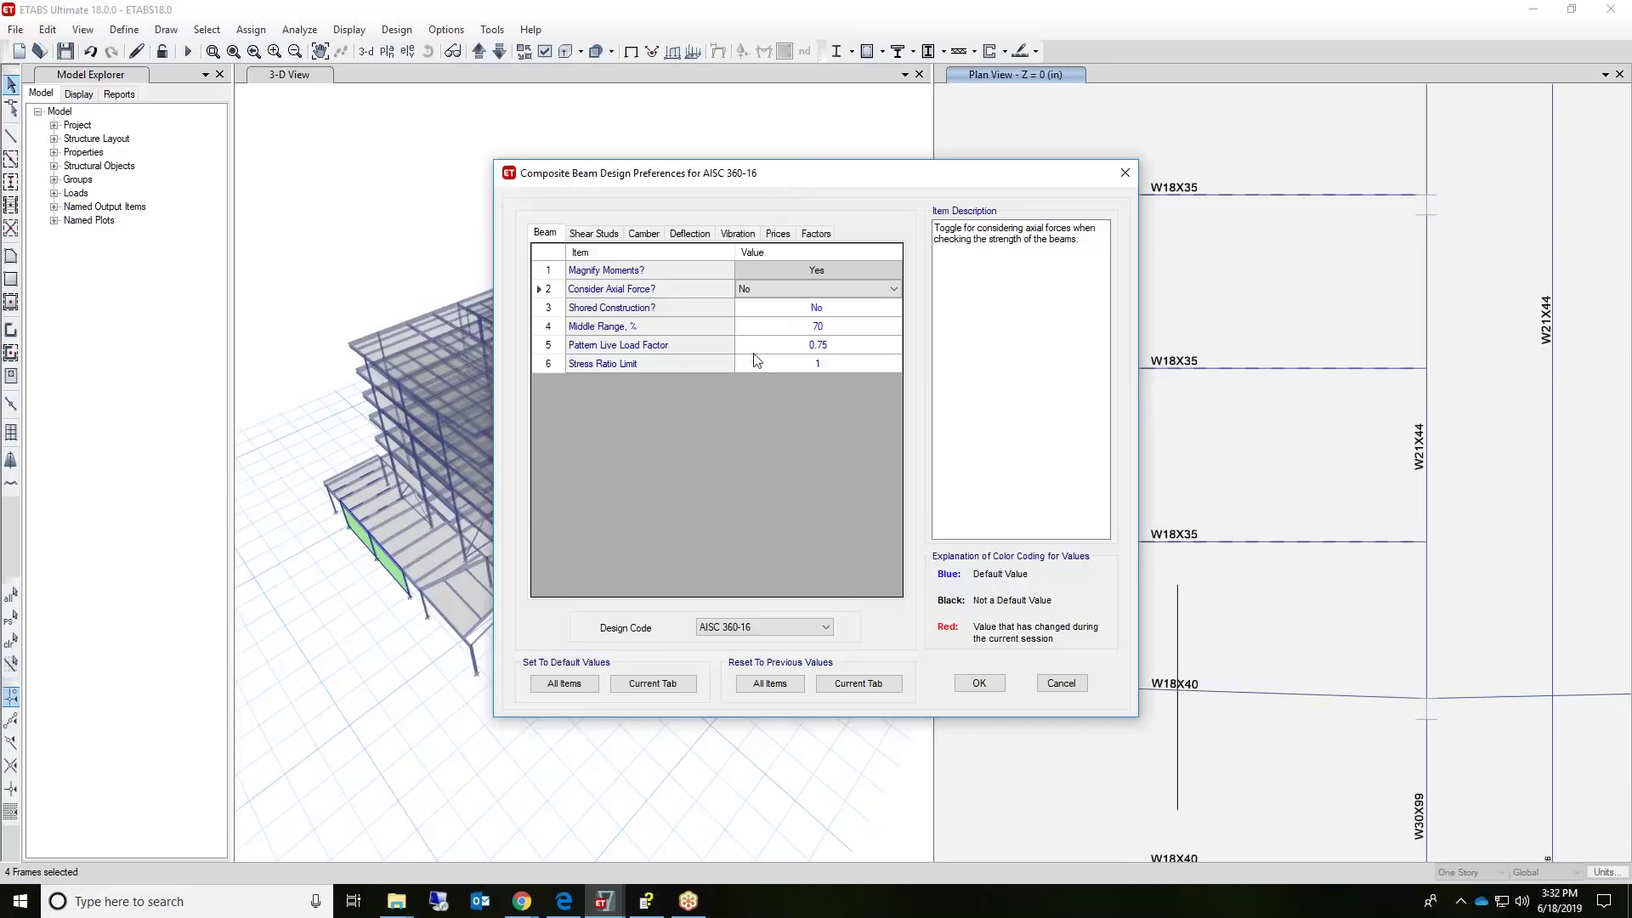
{"action": "left_click", "coordinate": [983, 684]}
{"action": "left_click", "coordinate": [980, 684]}
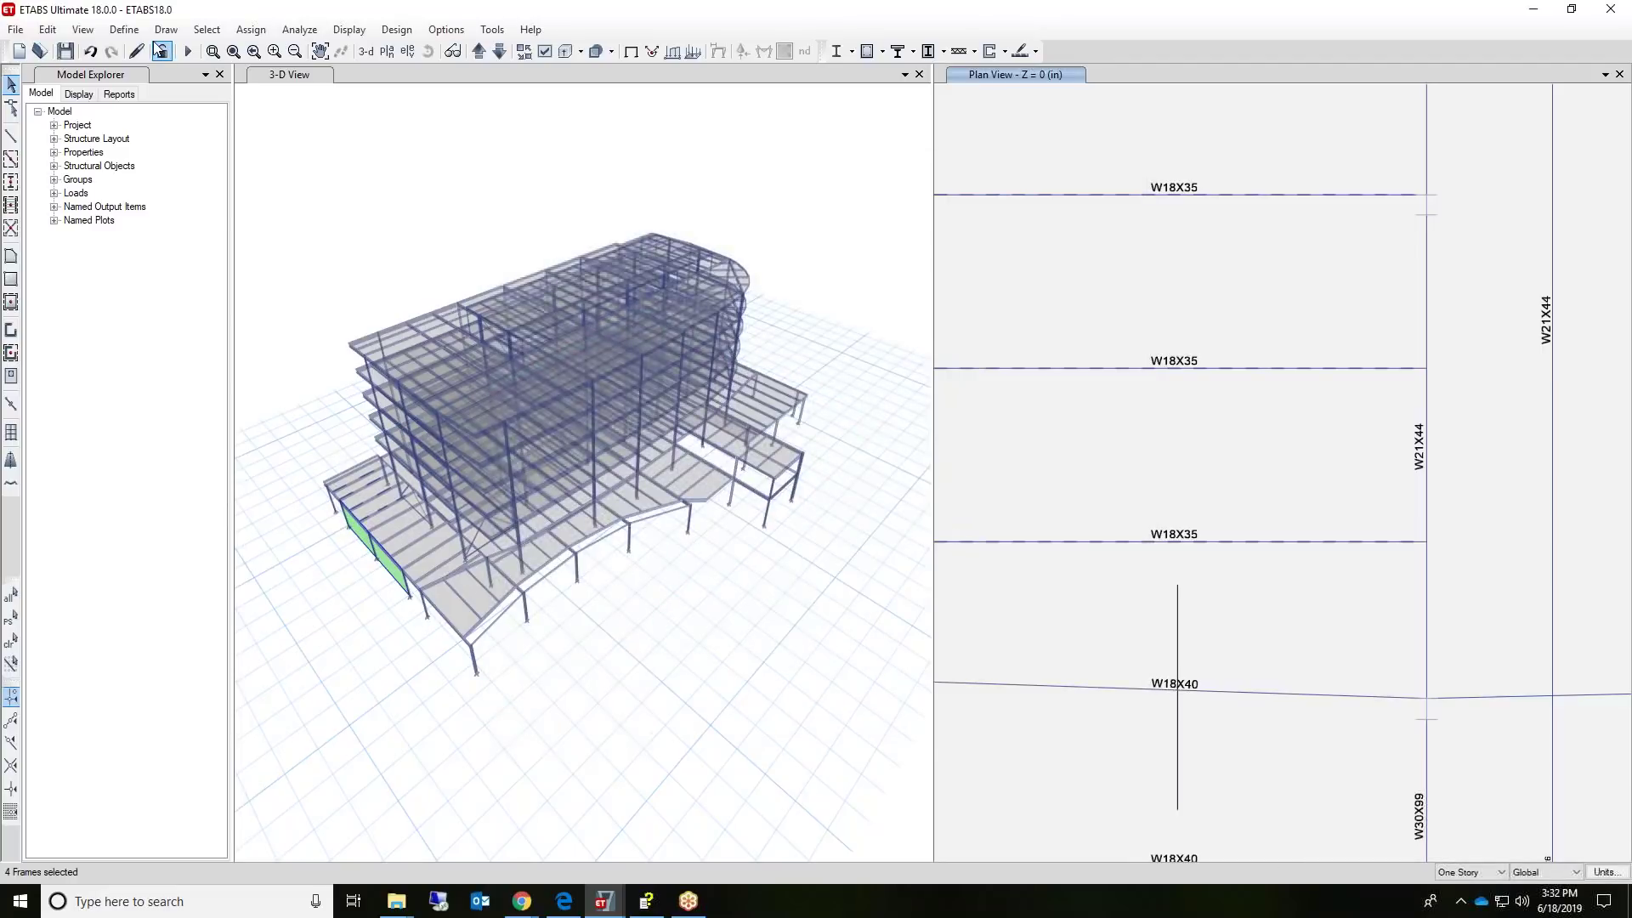
- Define a new steel frame section with the Steel Castellated shape, and discard it by cancelling the frame properties
{"action": "left_click", "coordinate": [124, 30]}
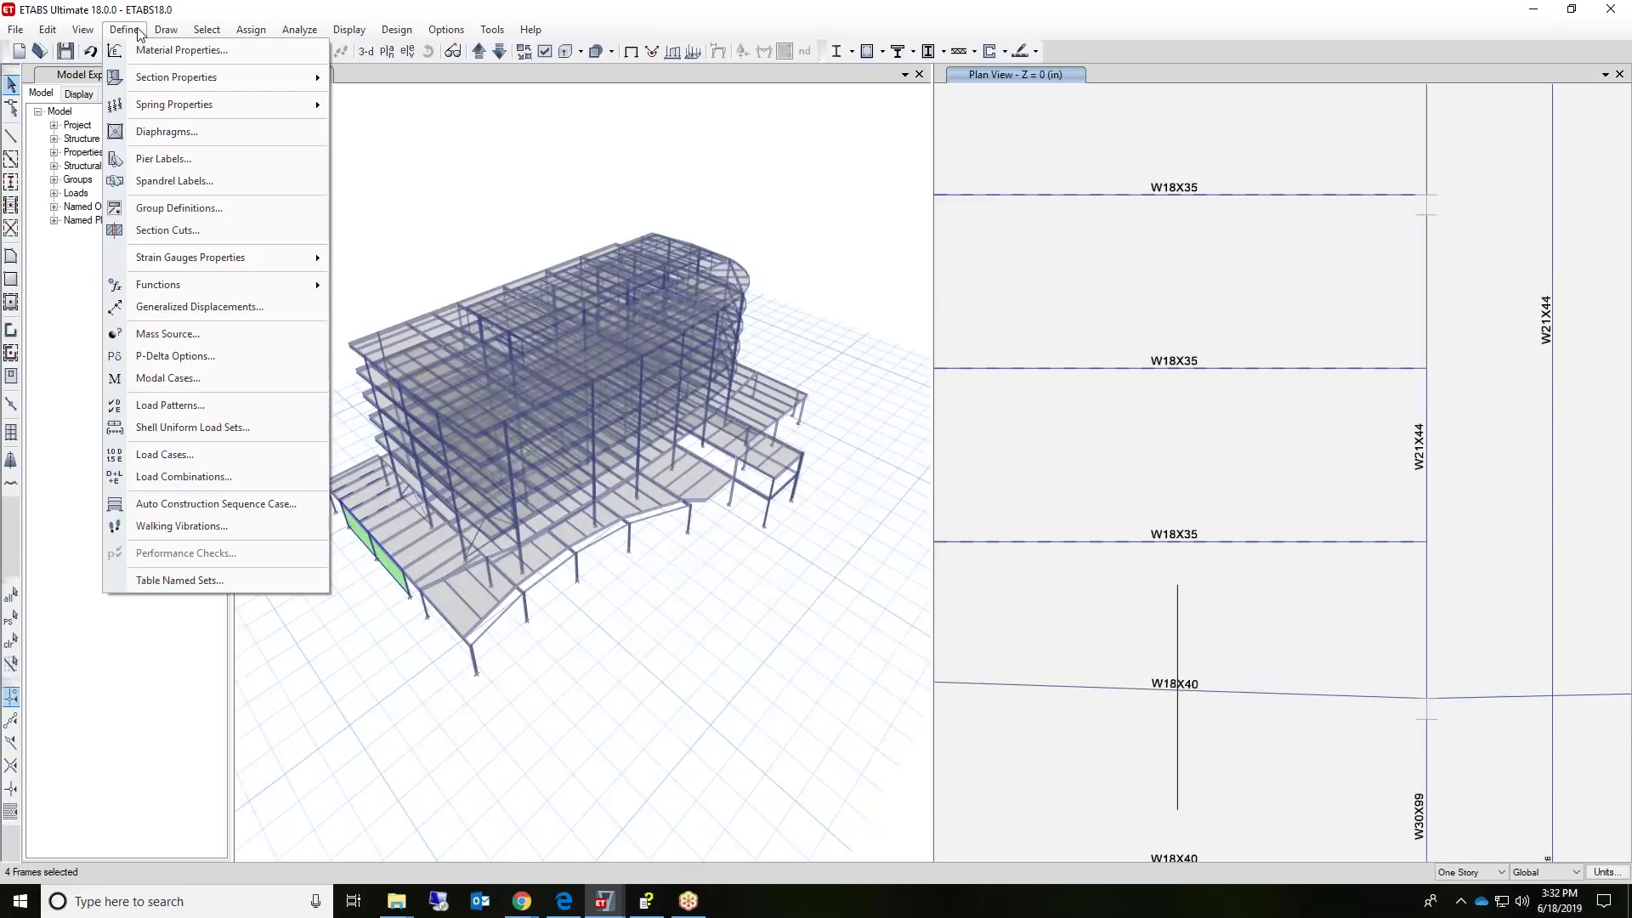
{"action": "mouse_move", "coordinate": [174, 85]}
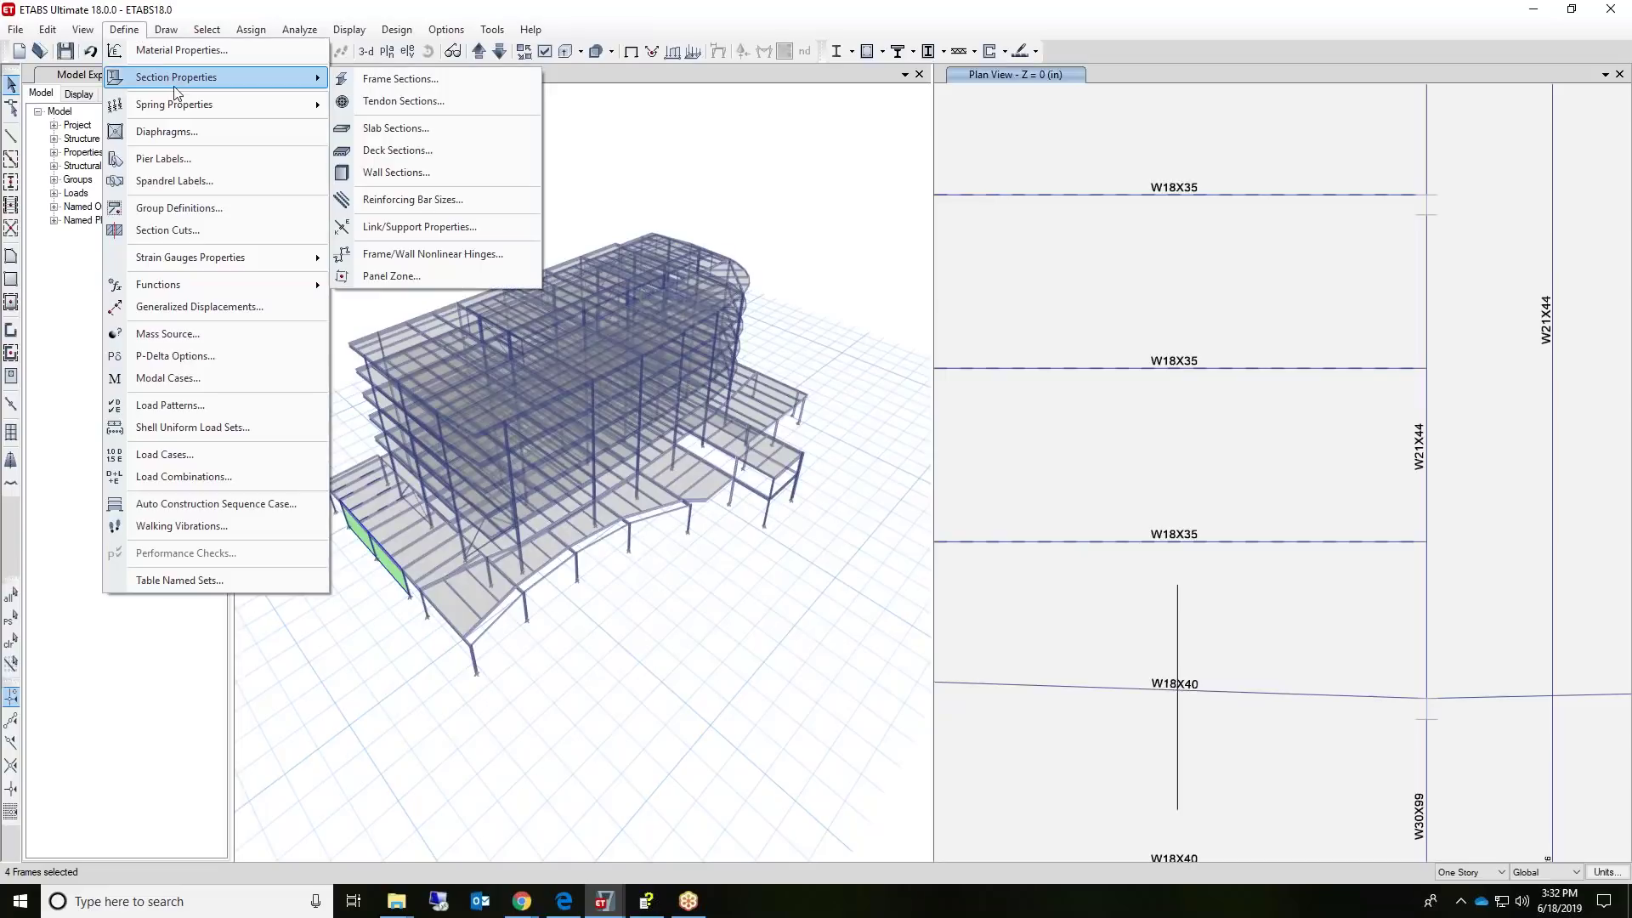
{"action": "left_click", "coordinate": [367, 81]}
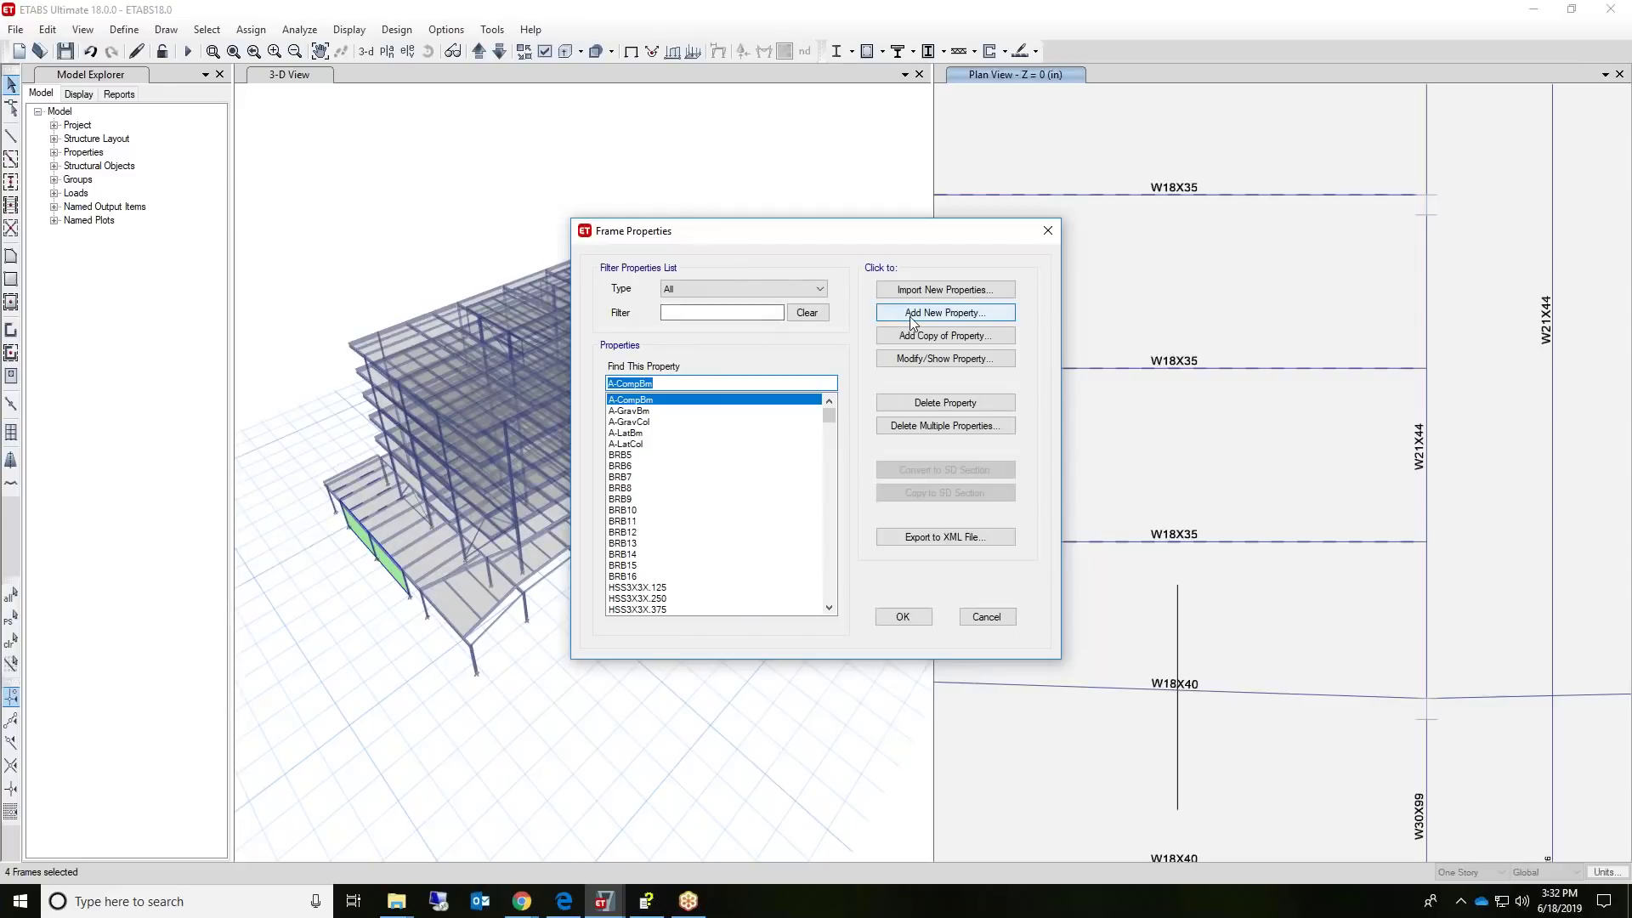
{"action": "left_click", "coordinate": [901, 320]}
{"action": "left_click", "coordinate": [874, 413]}
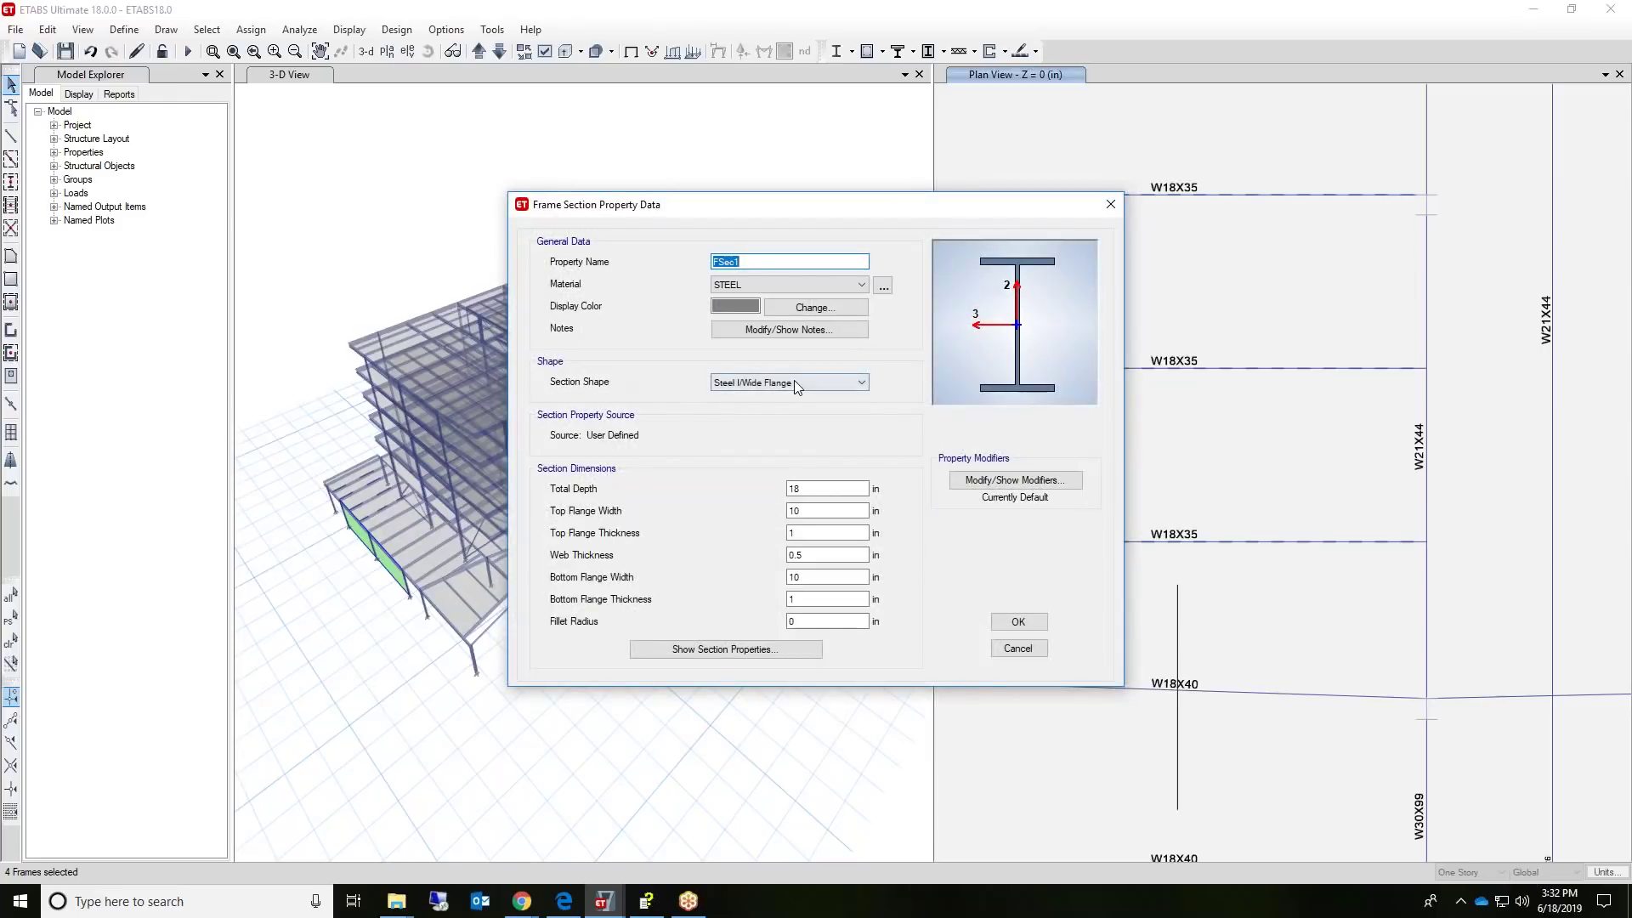
{"action": "left_click", "coordinate": [794, 383]}
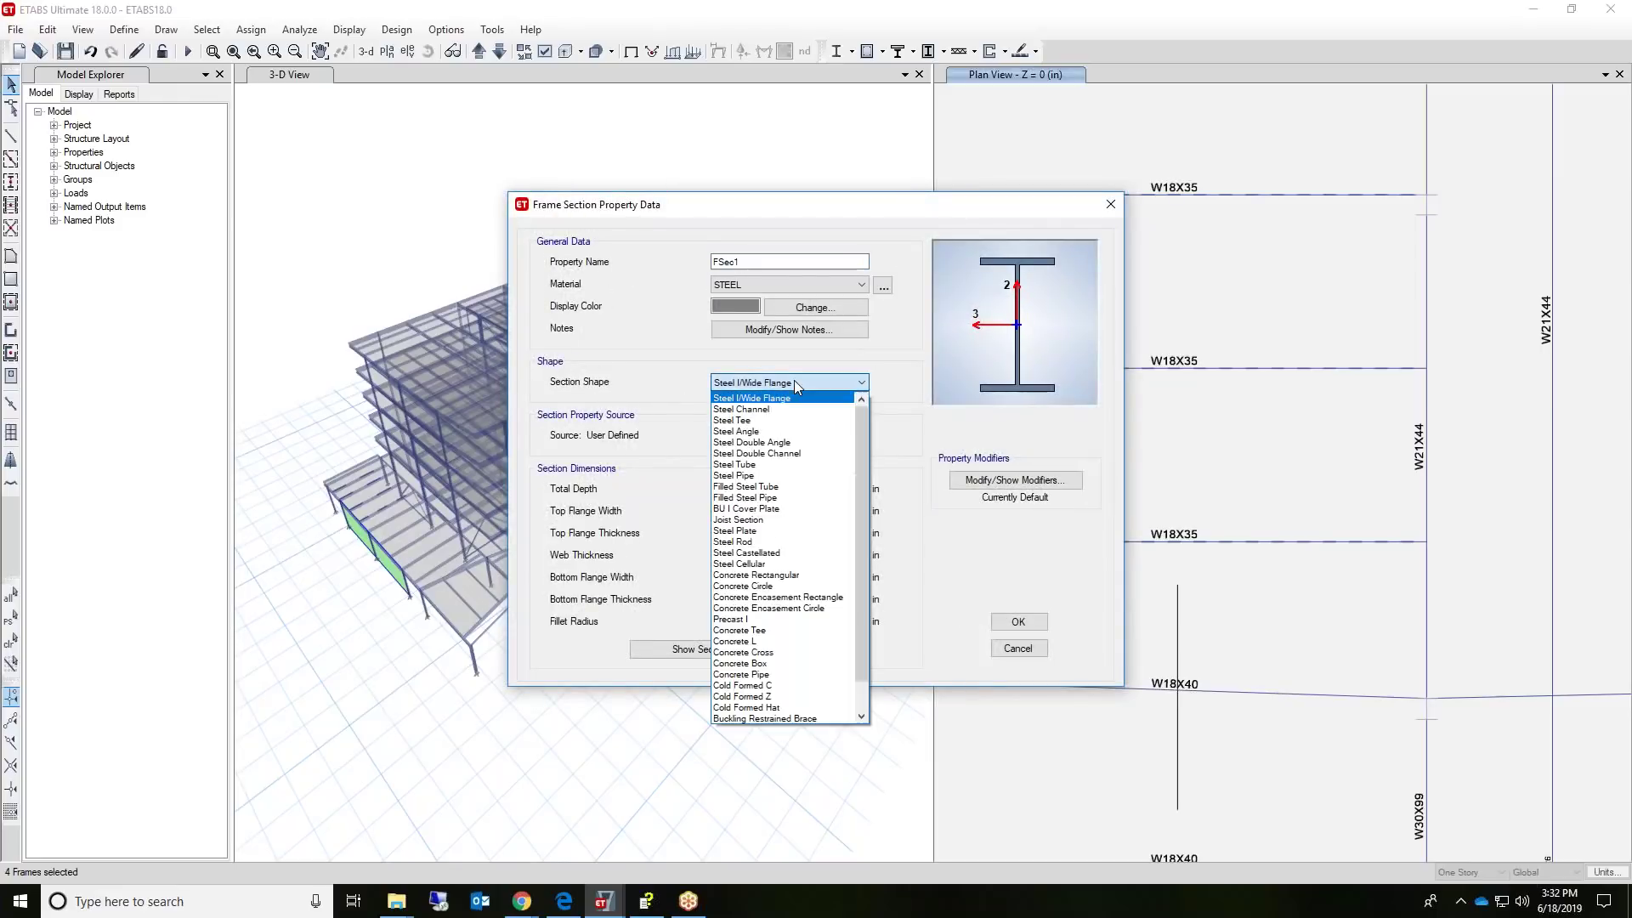
{"action": "left_click", "coordinate": [765, 557]}
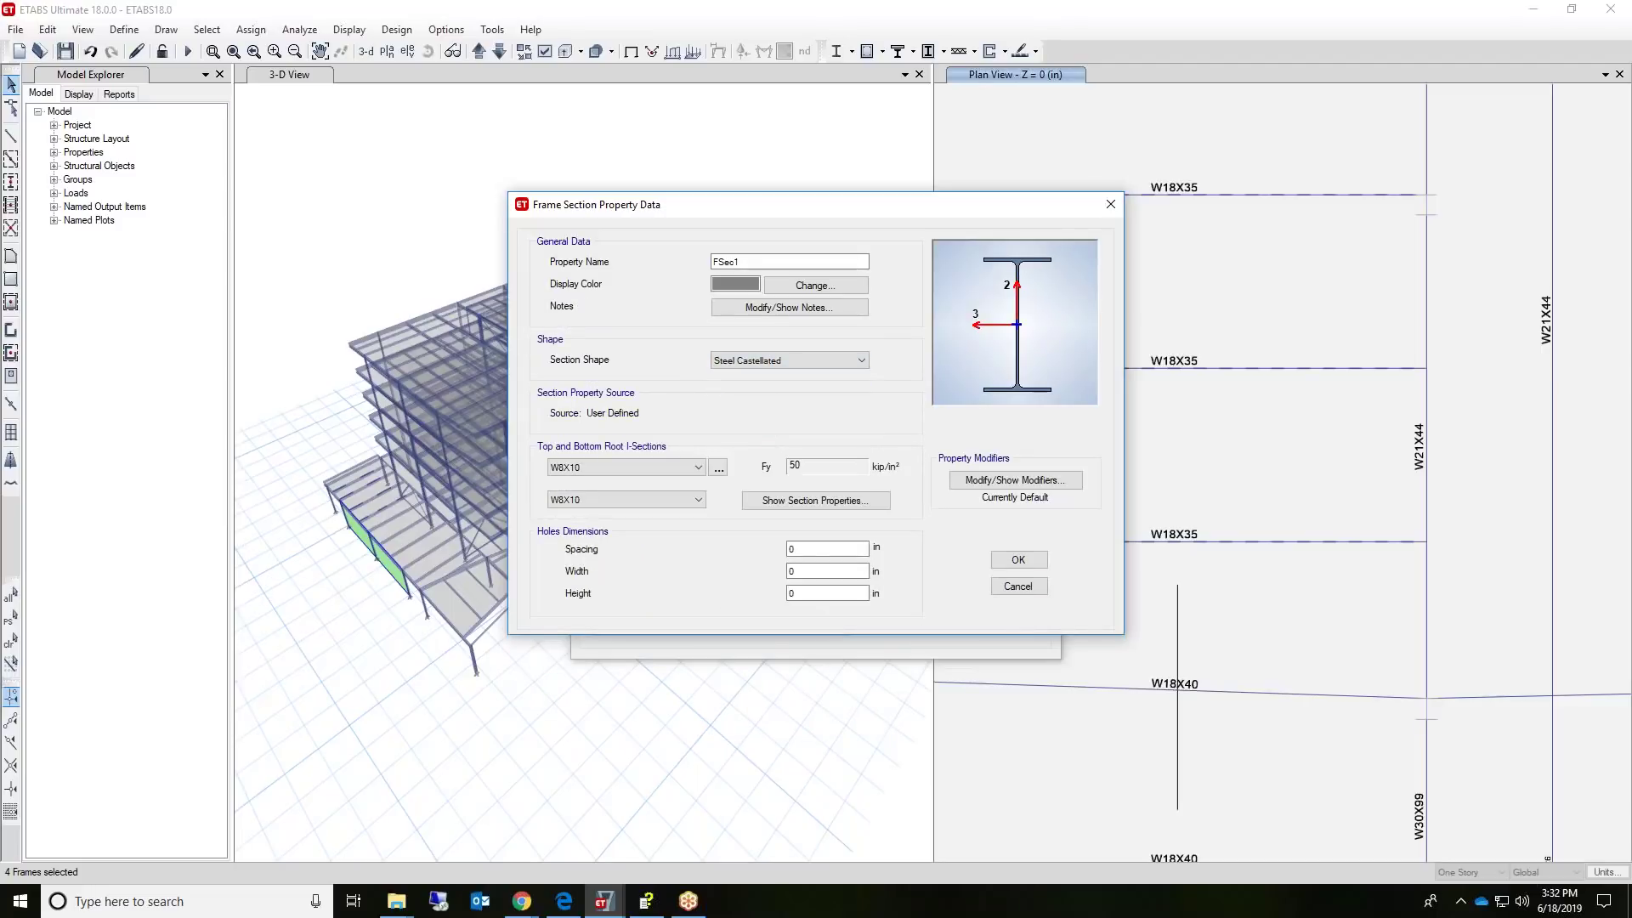
{"action": "left_click", "coordinate": [1019, 561]}
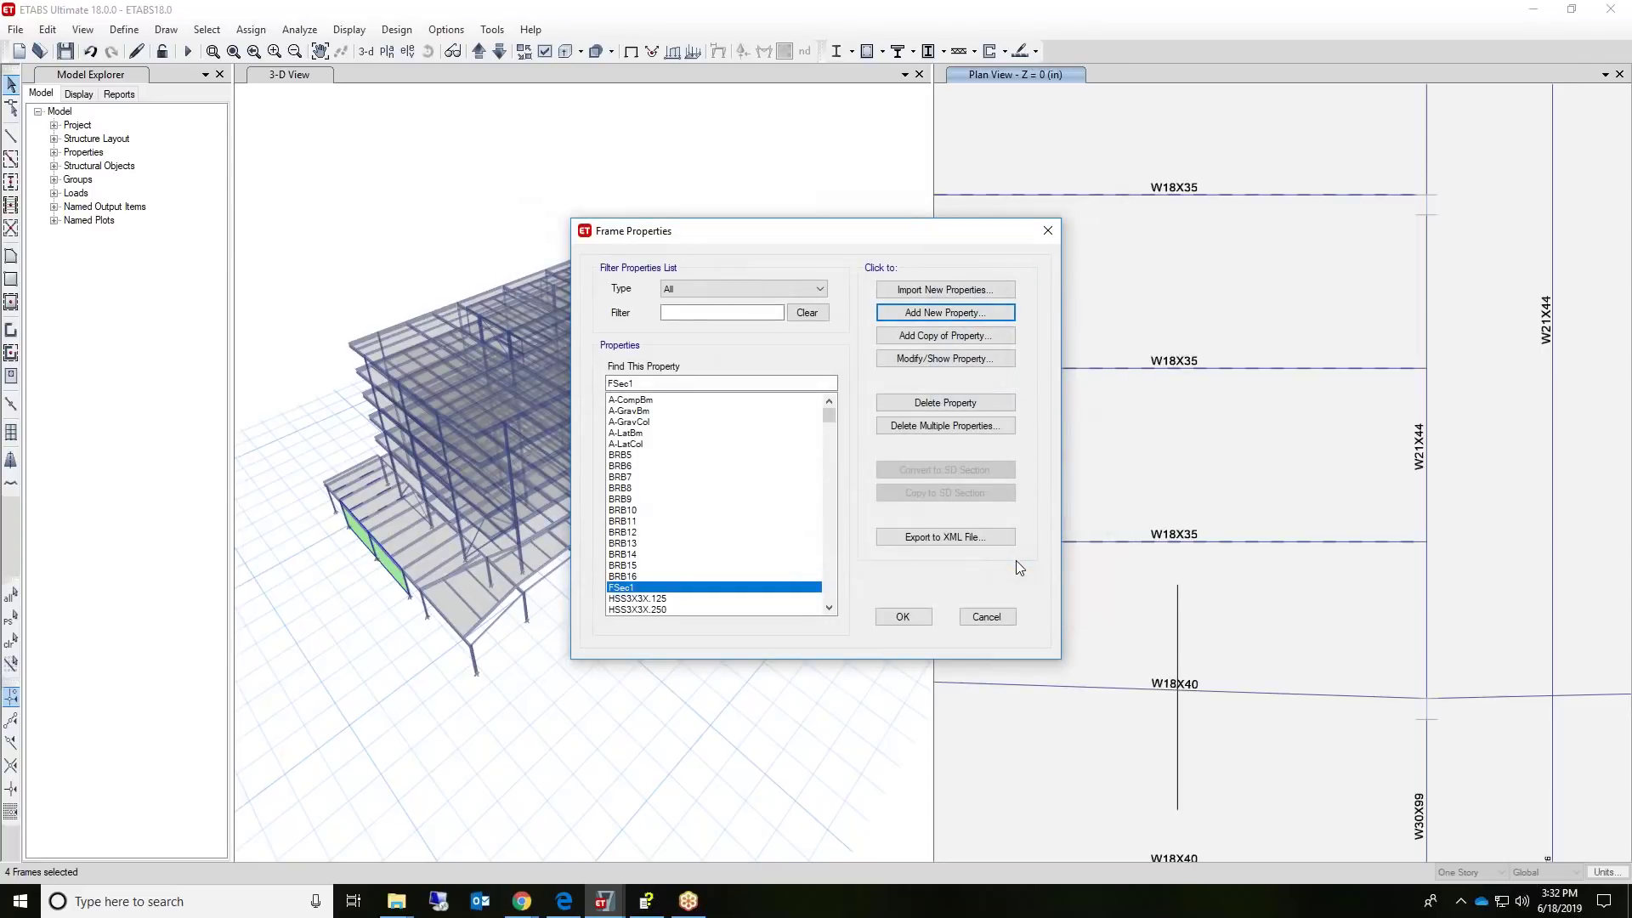
{"action": "left_click", "coordinate": [987, 616]}
- Review the steel frame design code list again and accept the preferences without choosing another code
{"action": "left_click", "coordinate": [394, 32]}
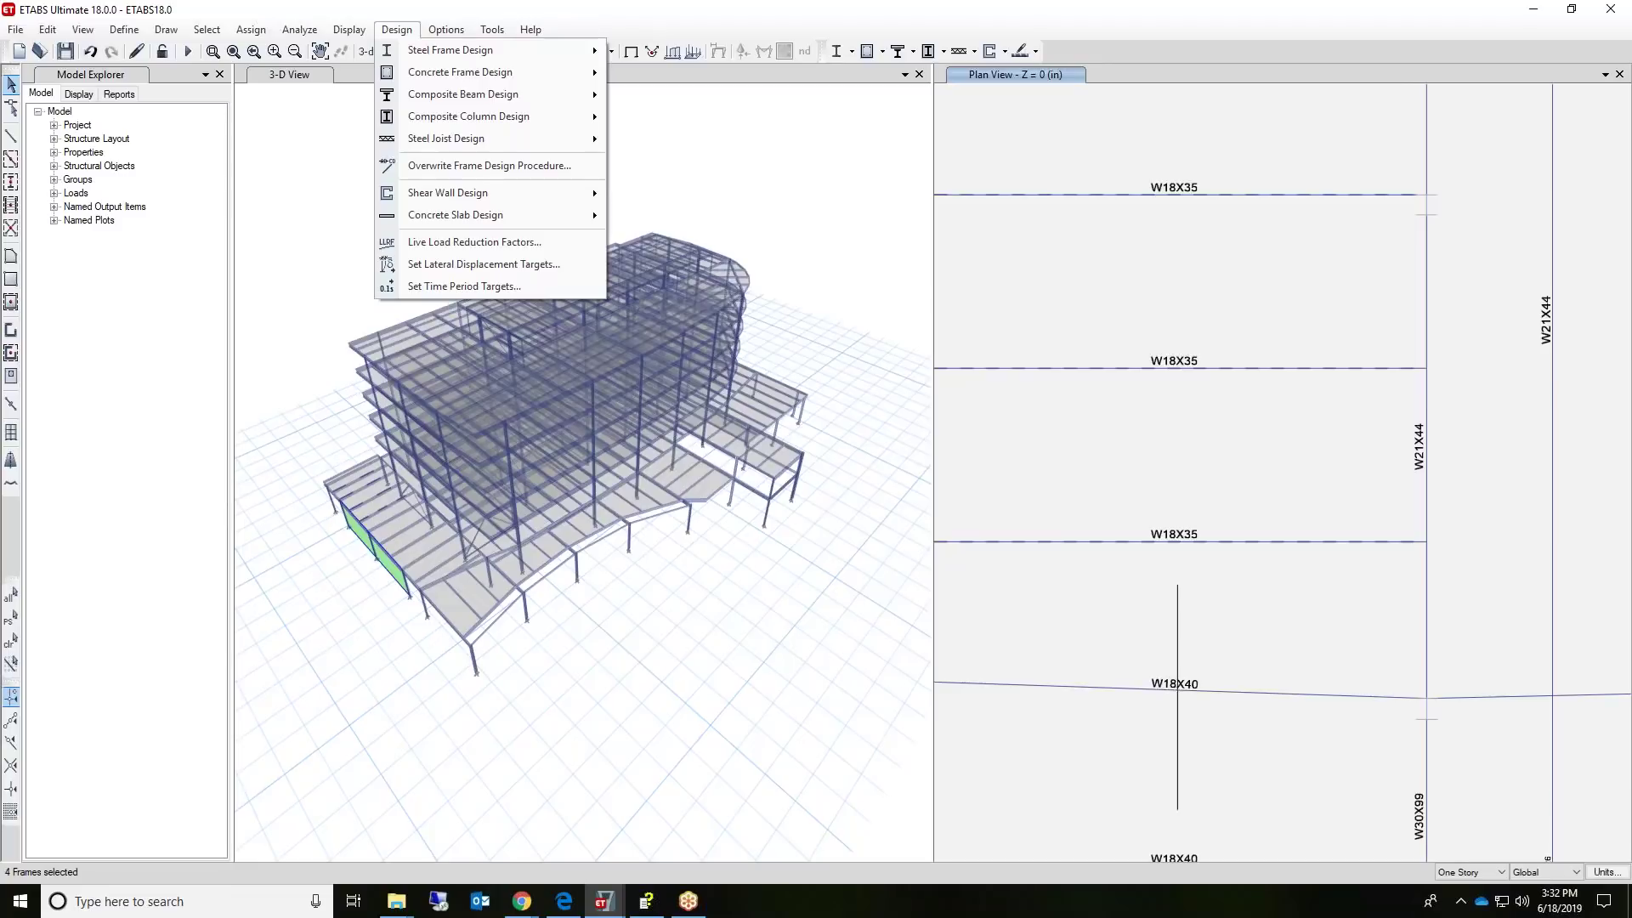
{"action": "mouse_move", "coordinate": [510, 50]}
{"action": "left_click", "coordinate": [671, 59]}
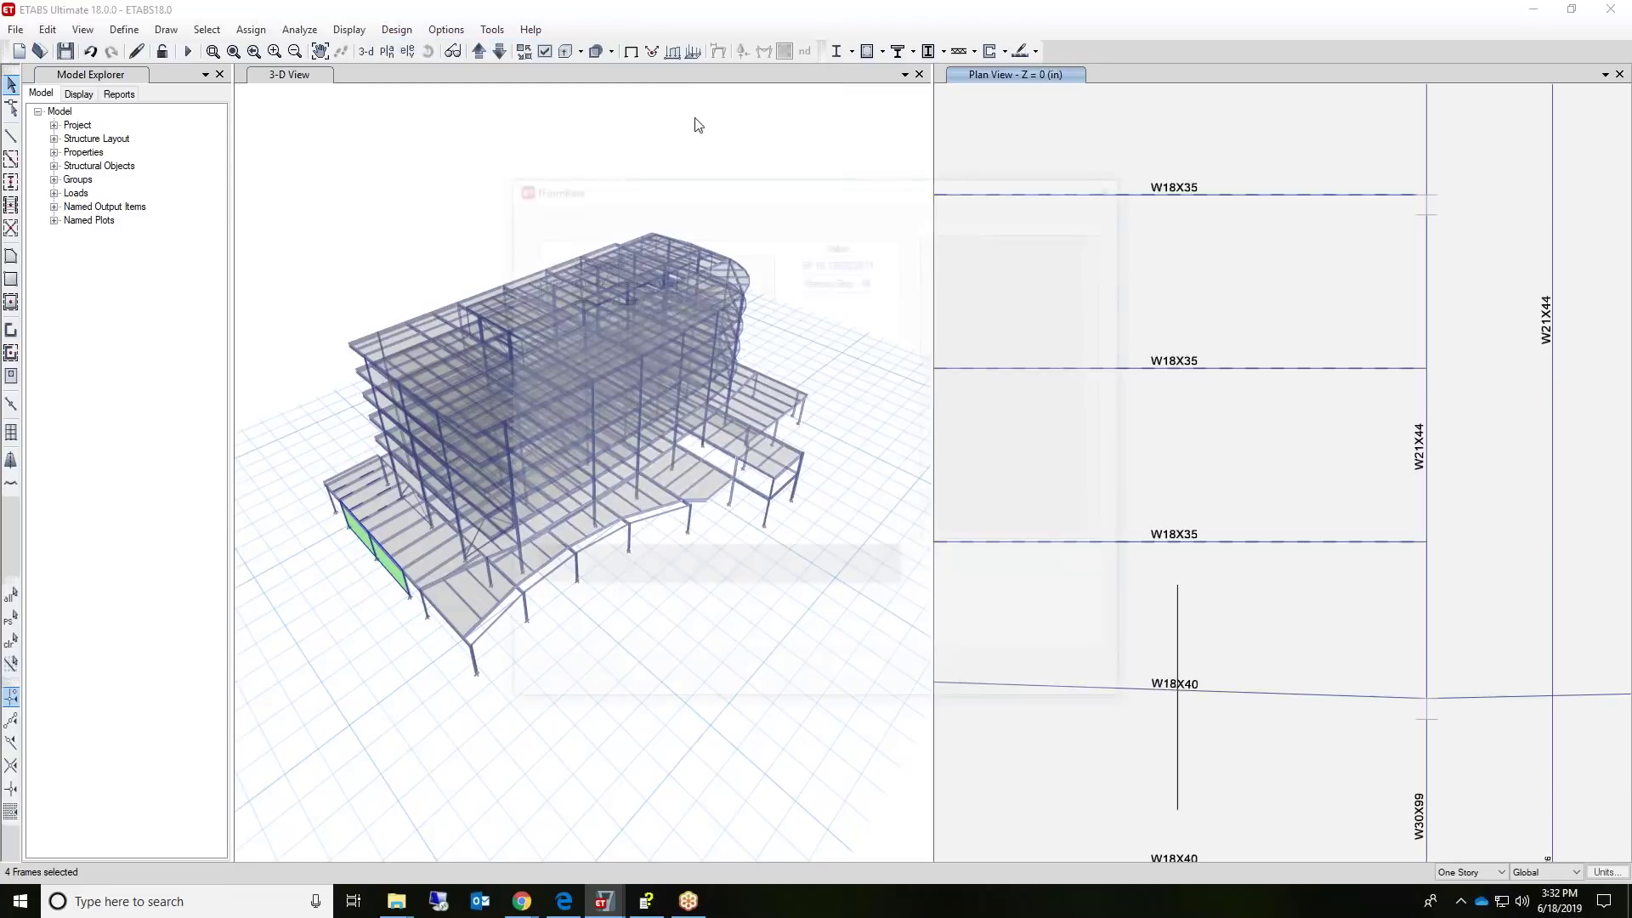
{"action": "left_click", "coordinate": [818, 267]}
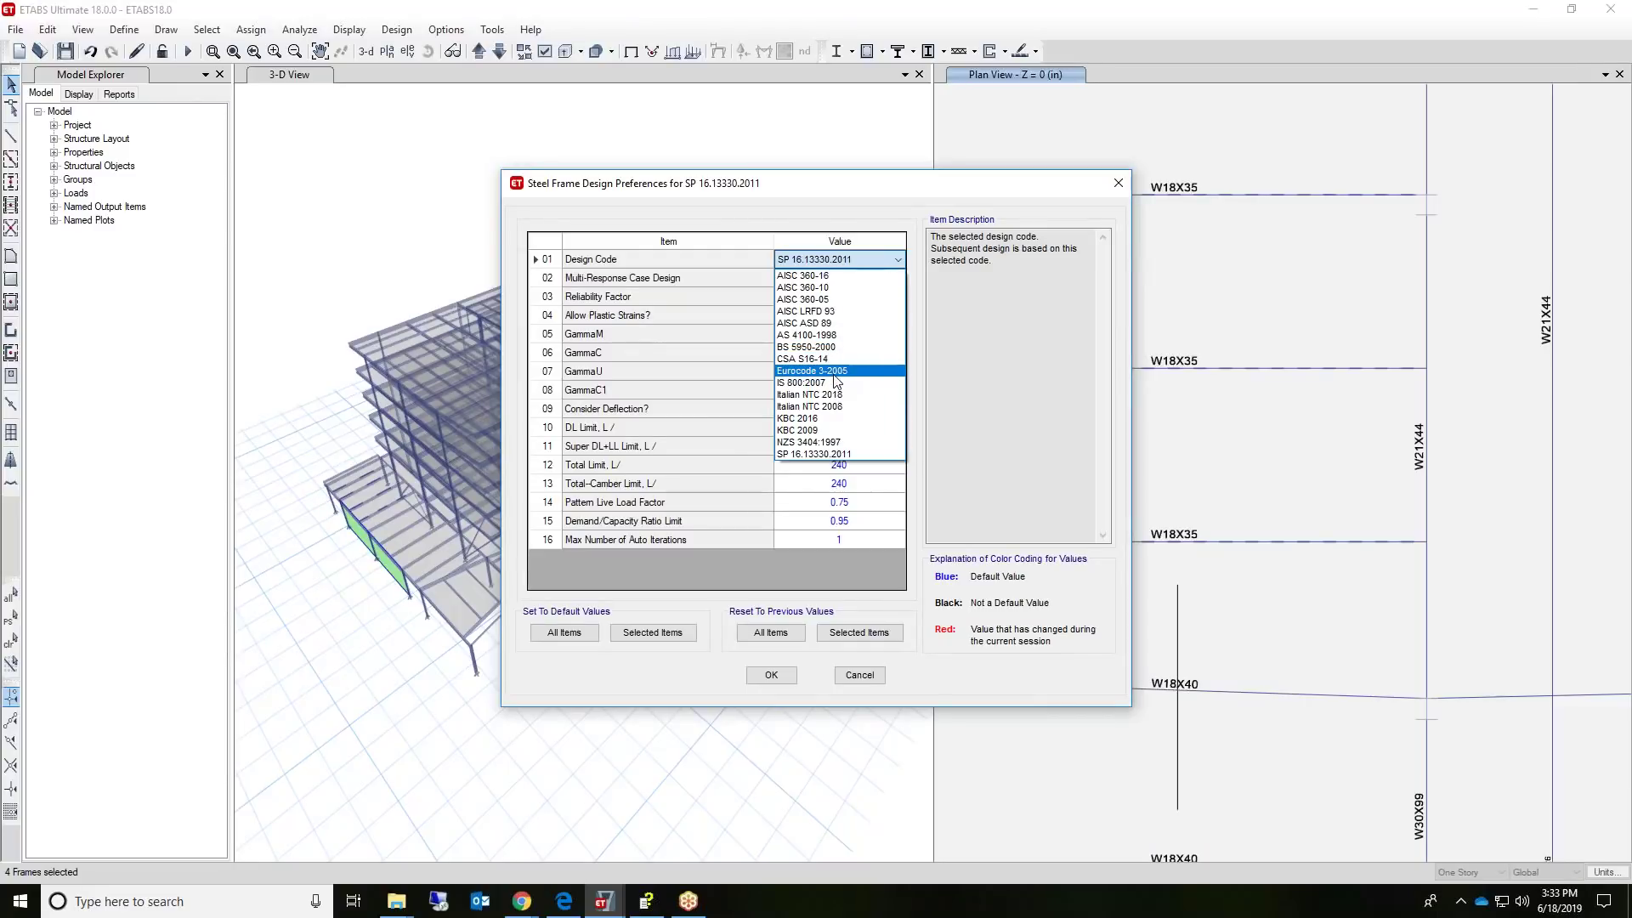
{"action": "left_click", "coordinate": [771, 675]}
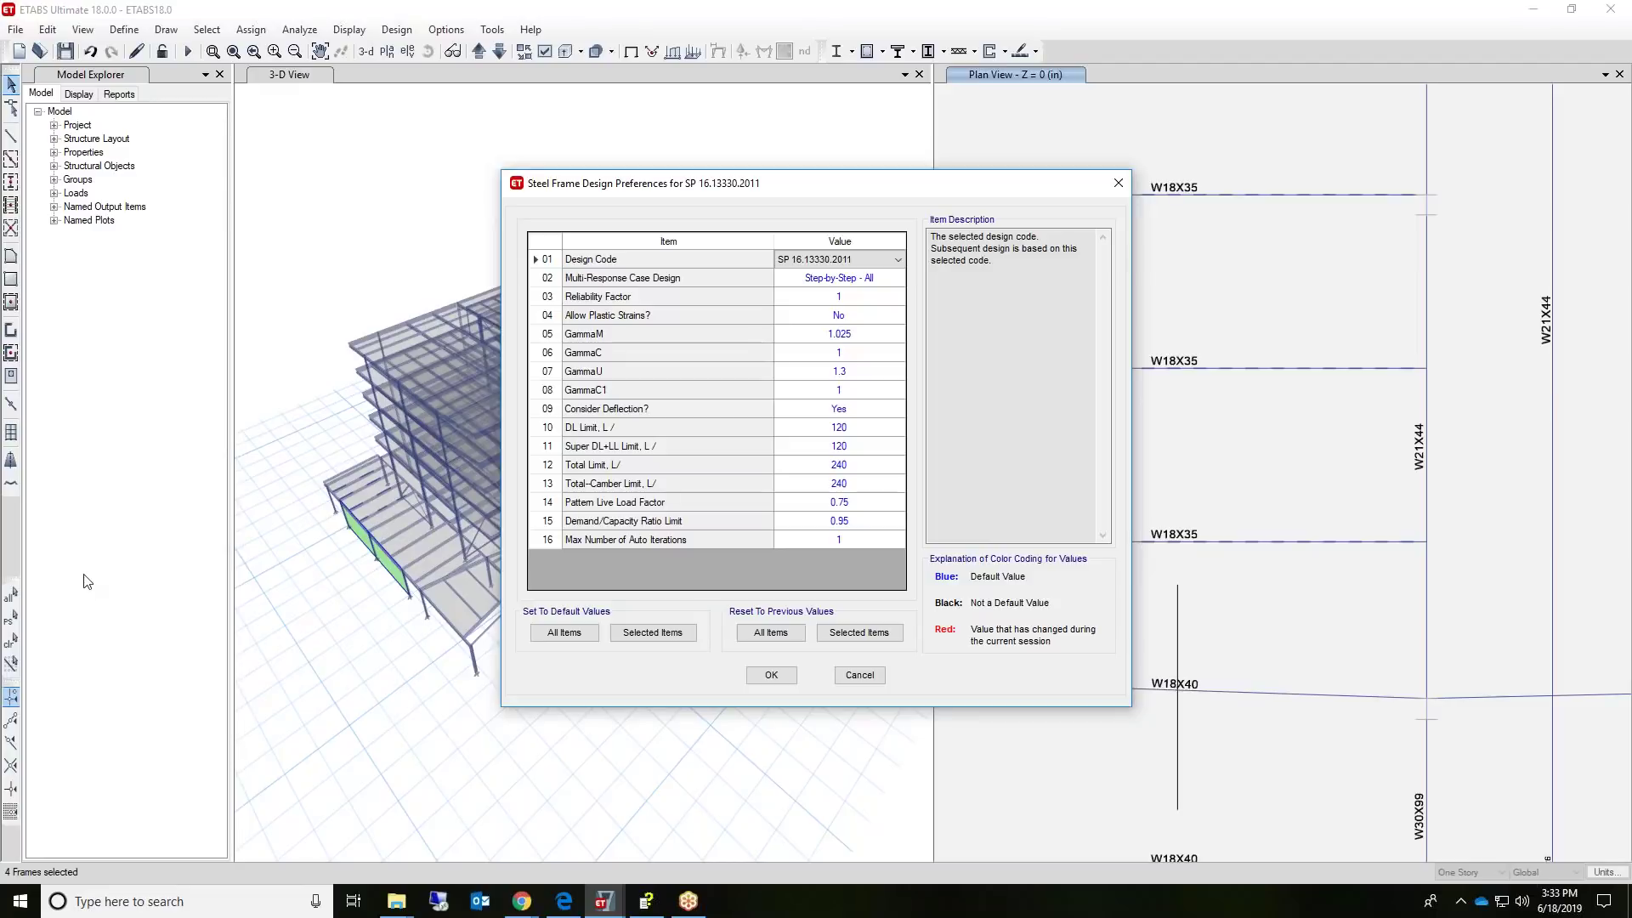
{"action": "left_click", "coordinate": [771, 675]}
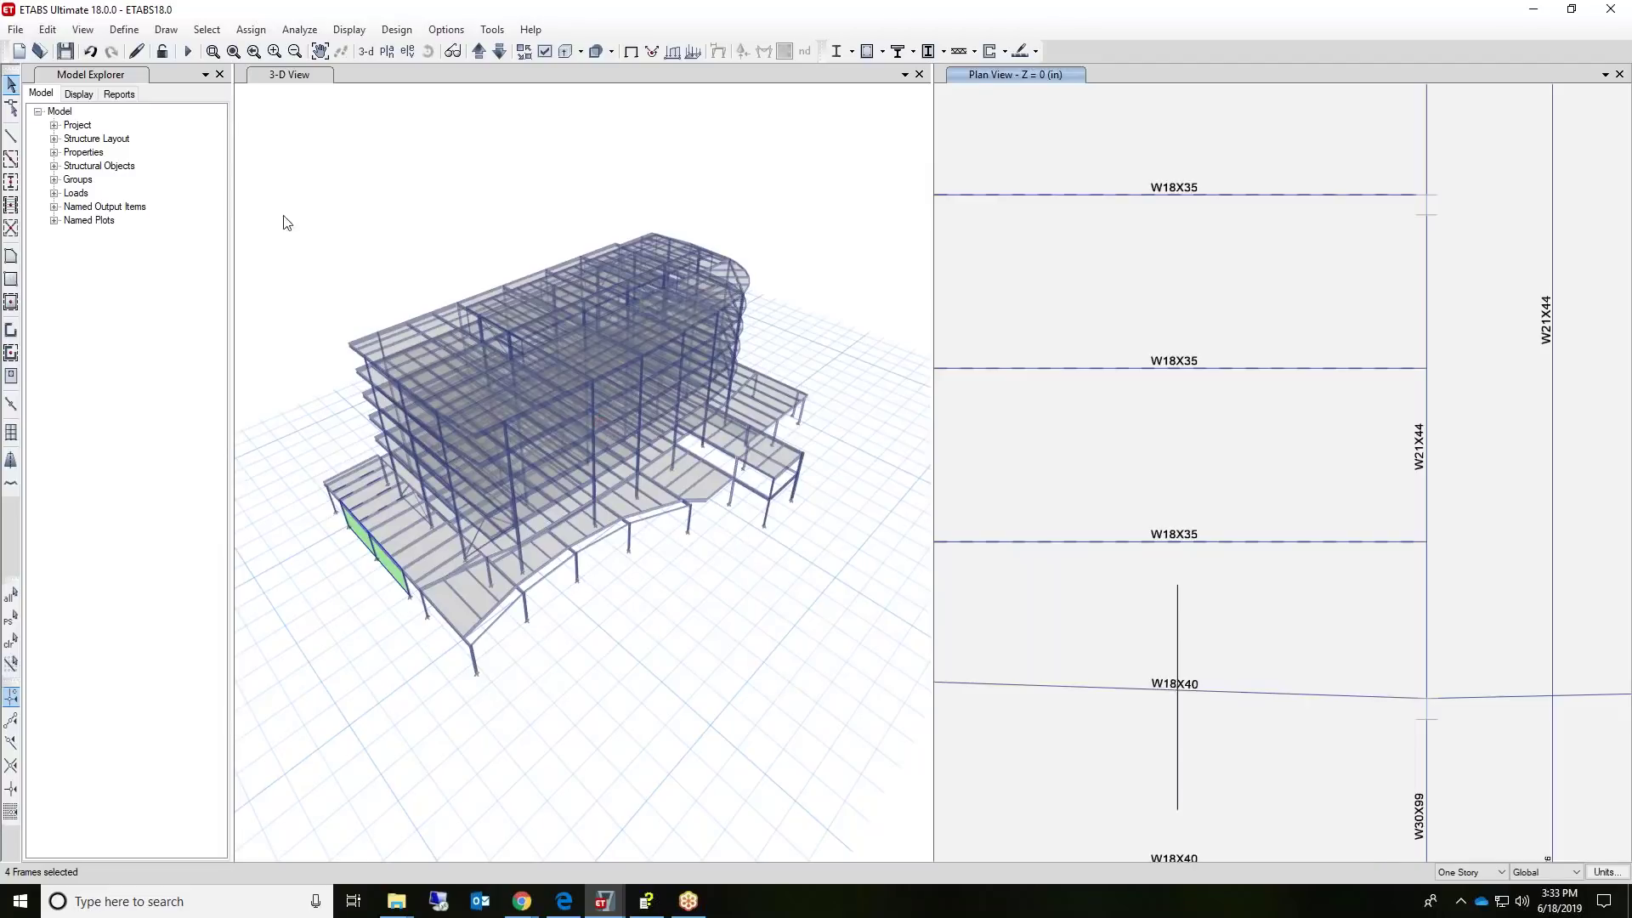
- Try changing the existing link property's type to Triple Pendulum Isolator, and cancel the link property edit
{"action": "left_click", "coordinate": [123, 29]}
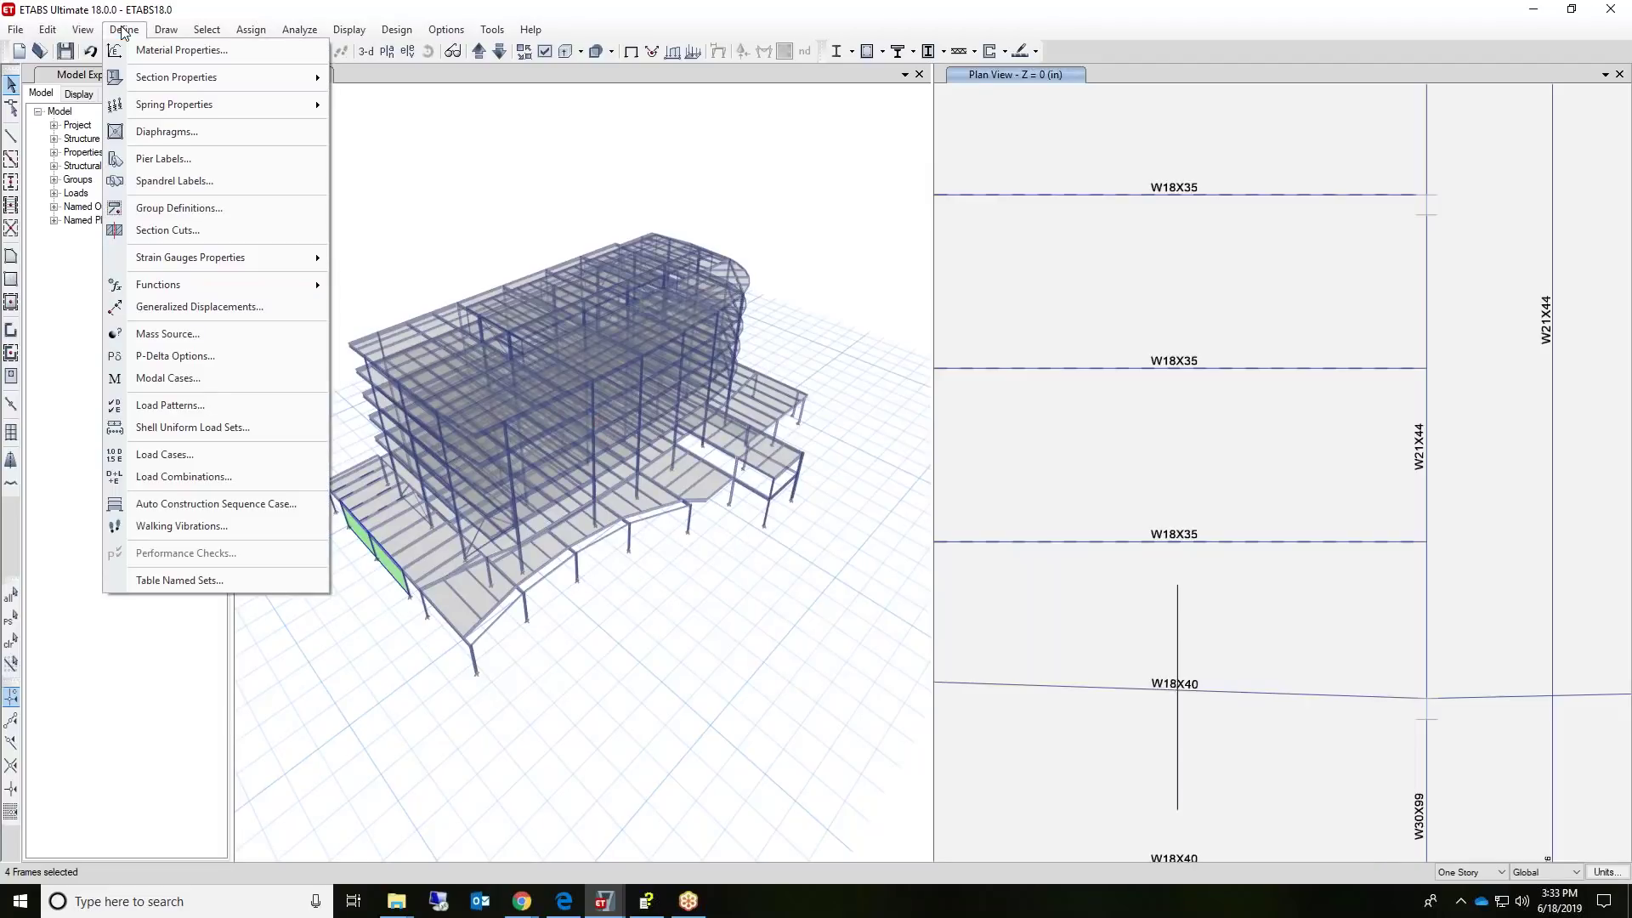
{"action": "mouse_move", "coordinate": [155, 77]}
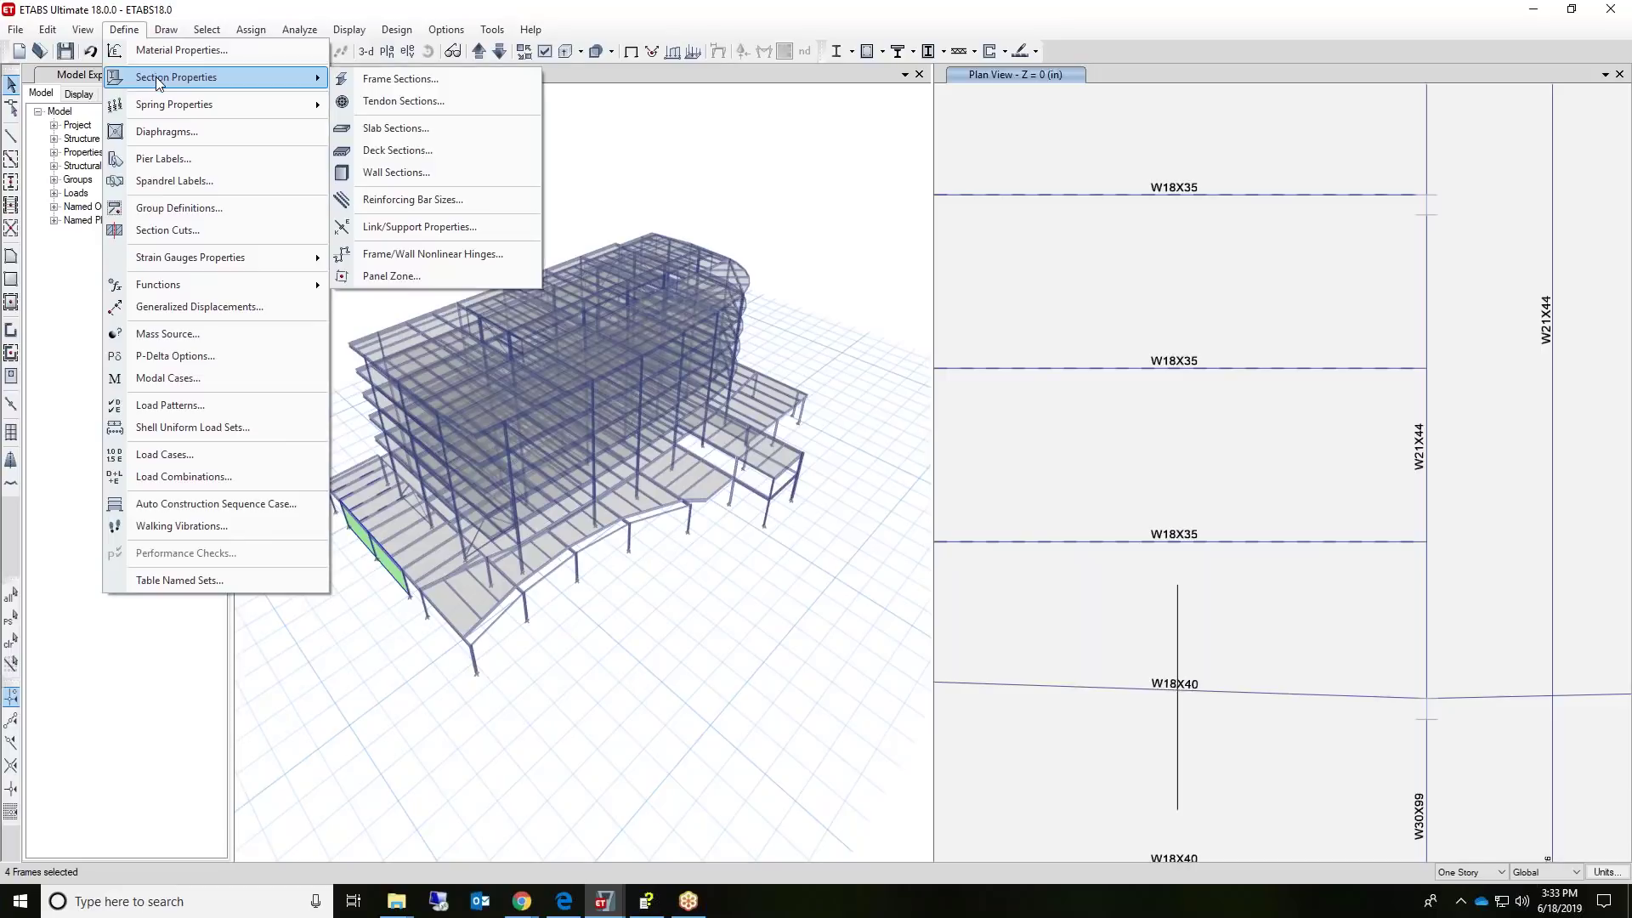
{"action": "left_click", "coordinate": [408, 226]}
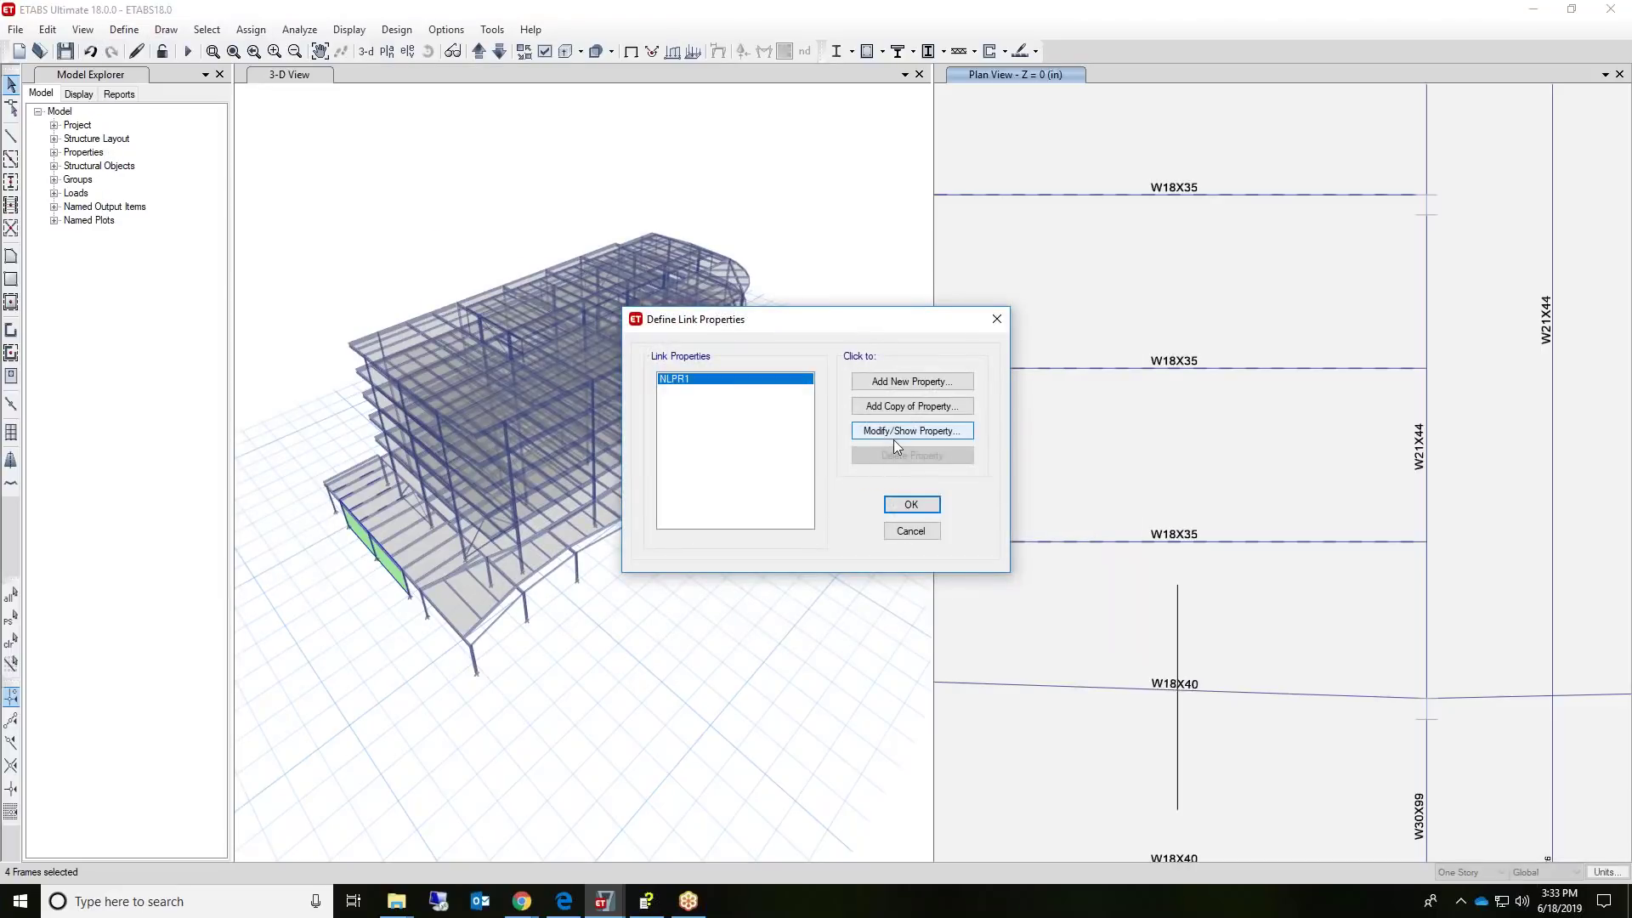
{"action": "left_click", "coordinate": [894, 434]}
{"action": "left_click", "coordinate": [1012, 212]}
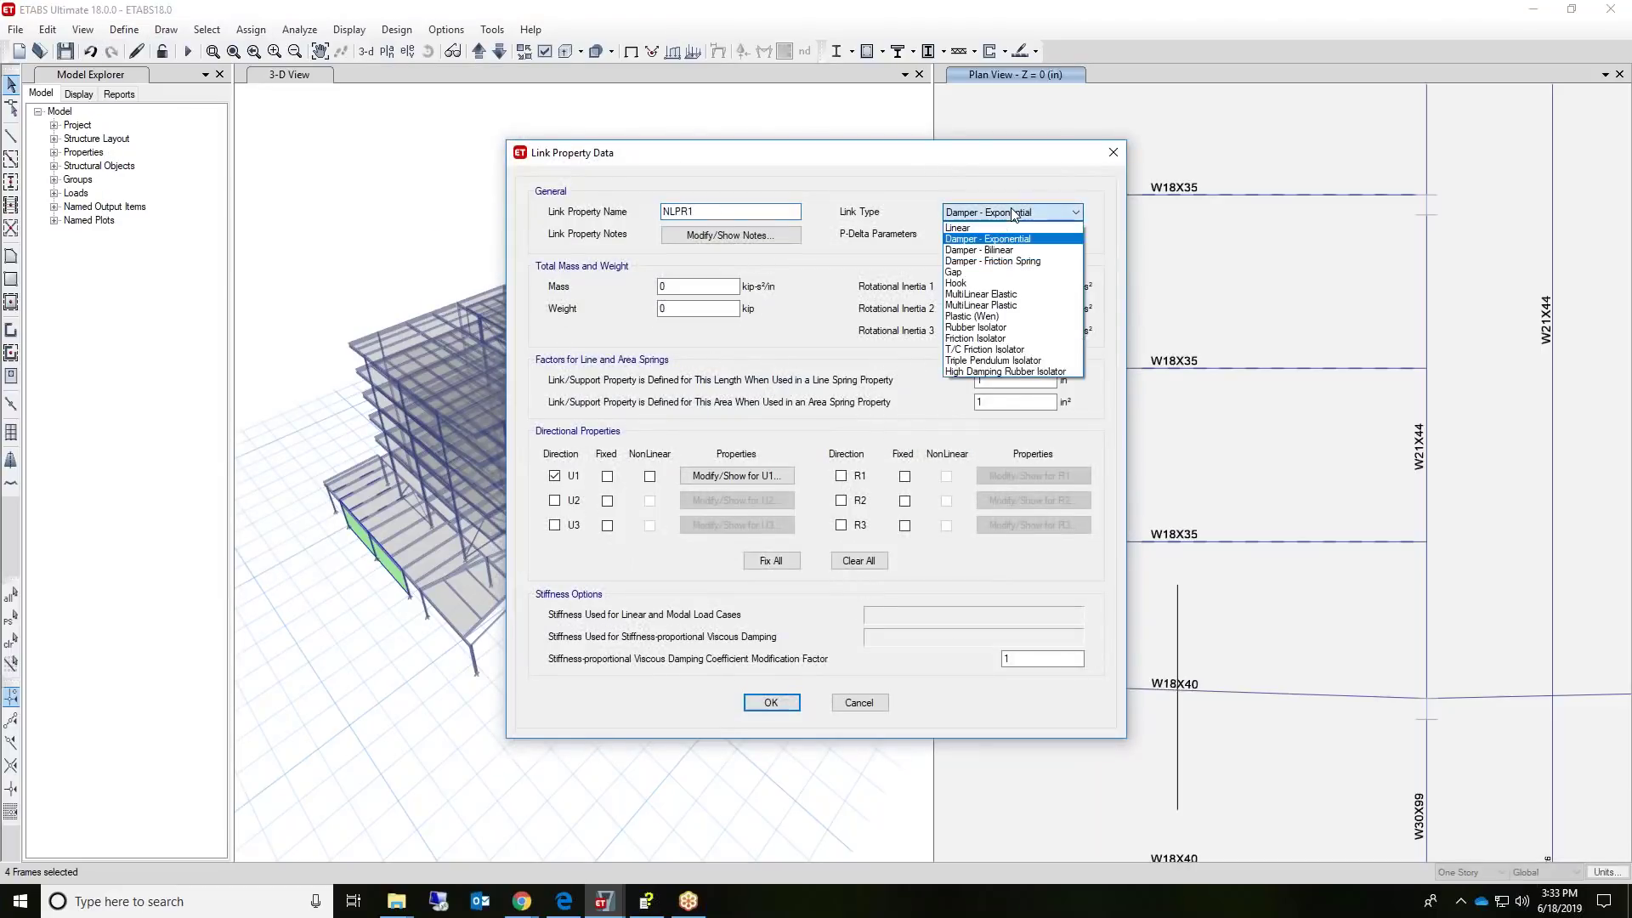
{"action": "left_click", "coordinate": [991, 361]}
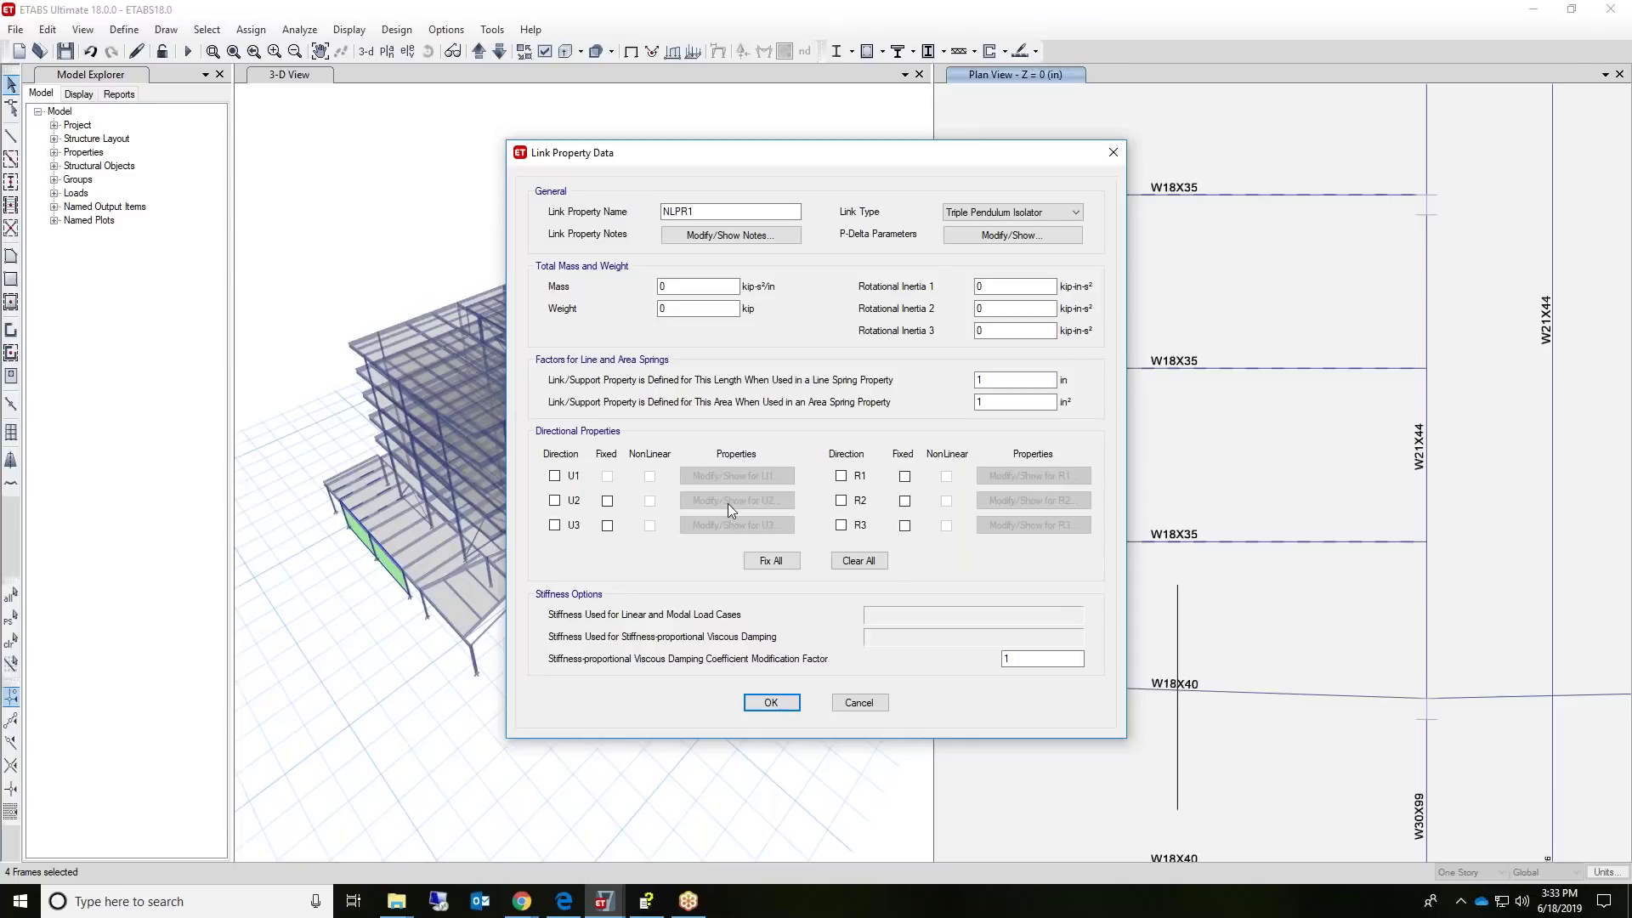
{"action": "left_click", "coordinate": [782, 709]}
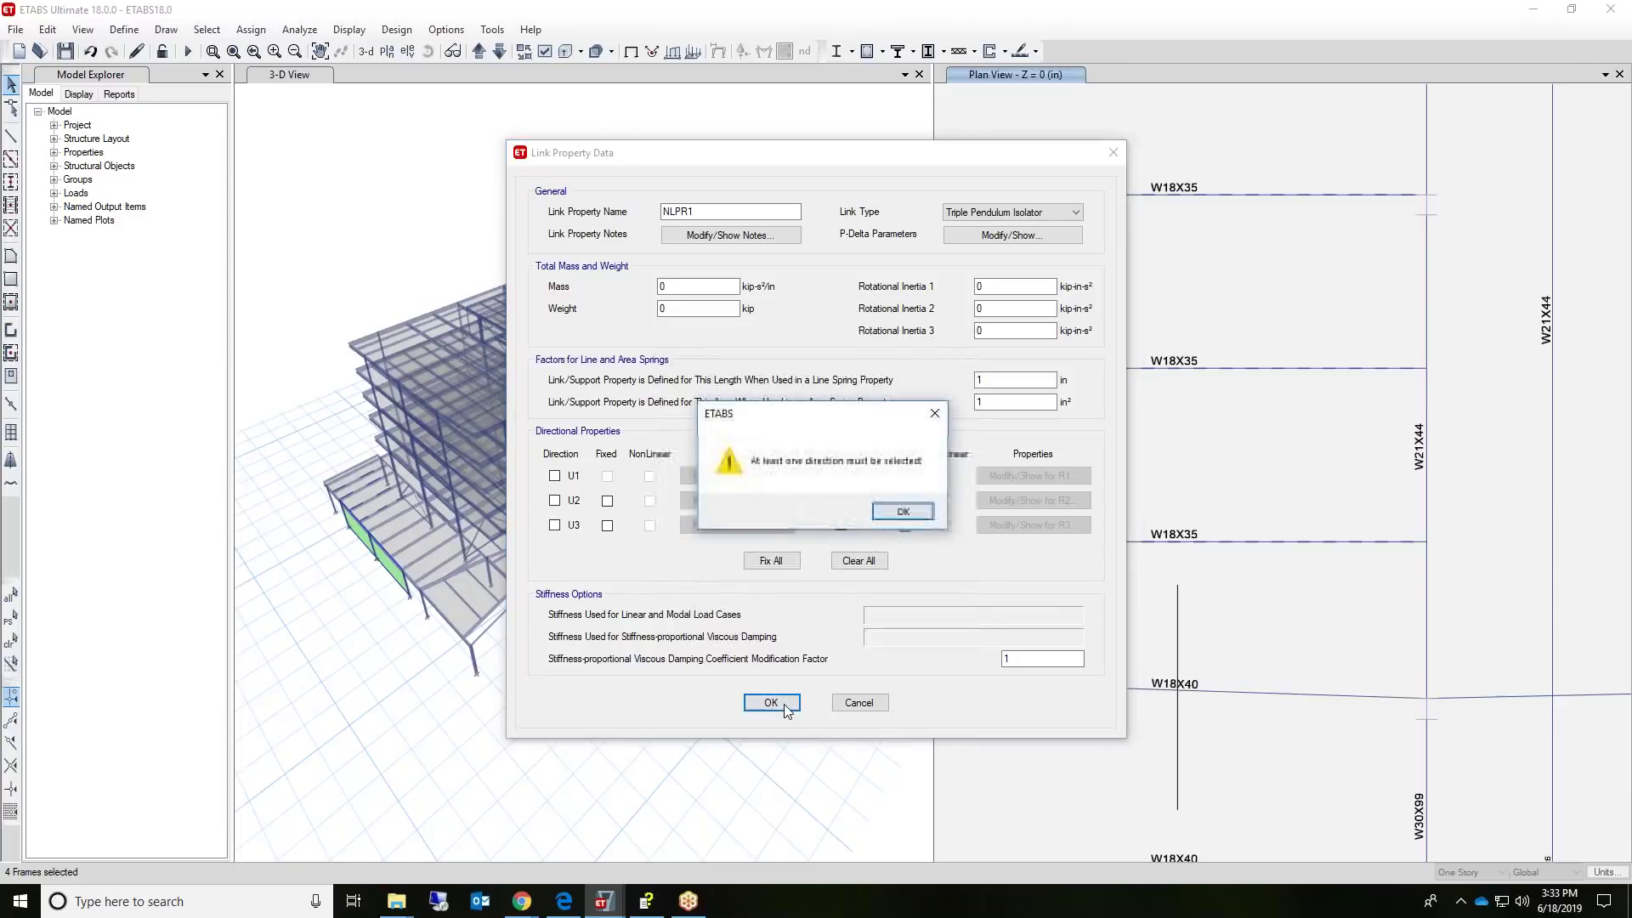
{"action": "left_click", "coordinate": [899, 511]}
{"action": "left_click", "coordinate": [858, 702]}
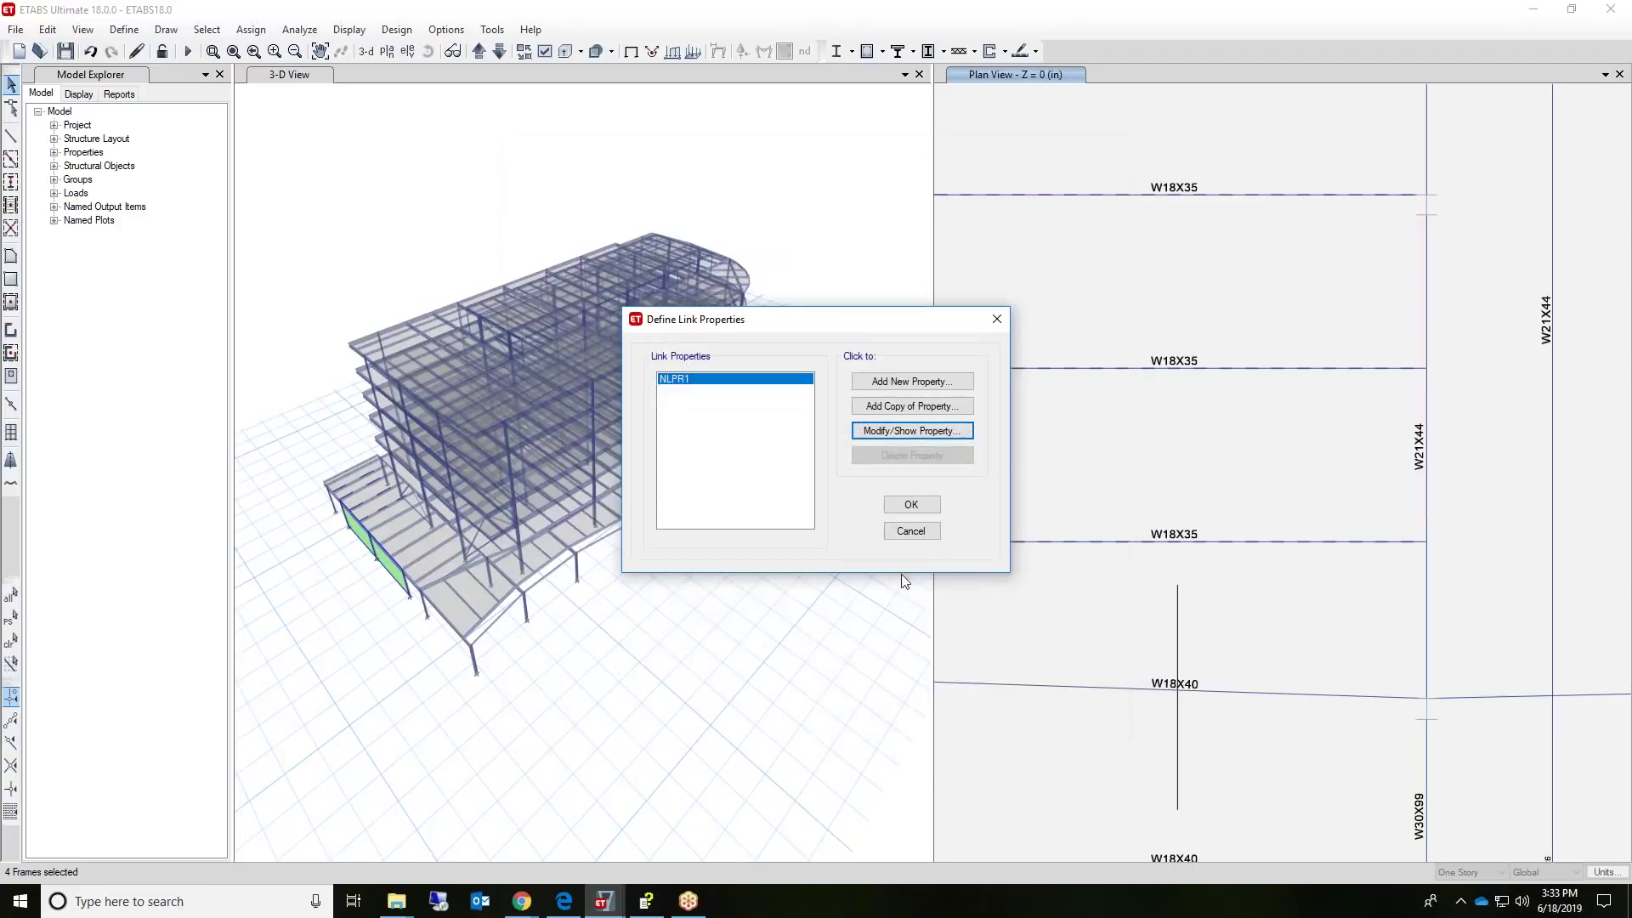
- Close the link property definitions and review load case LCase1's nonlinear parameters, including Use Line Search, accepting the load case settings
{"action": "left_click", "coordinate": [914, 532]}
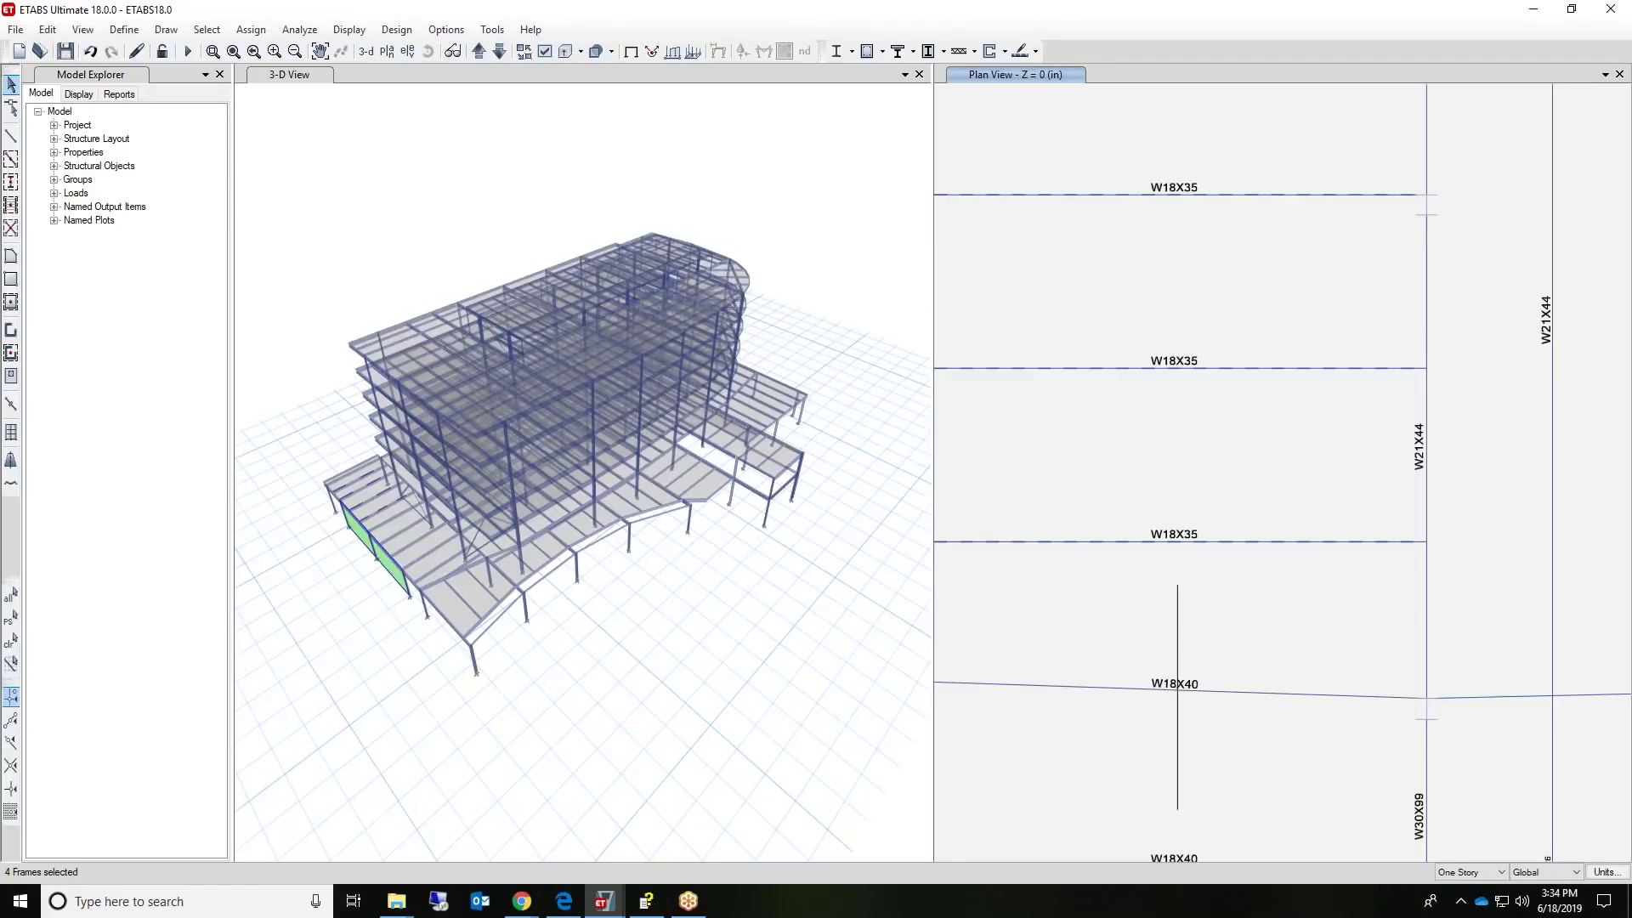
{"action": "left_click", "coordinate": [128, 31]}
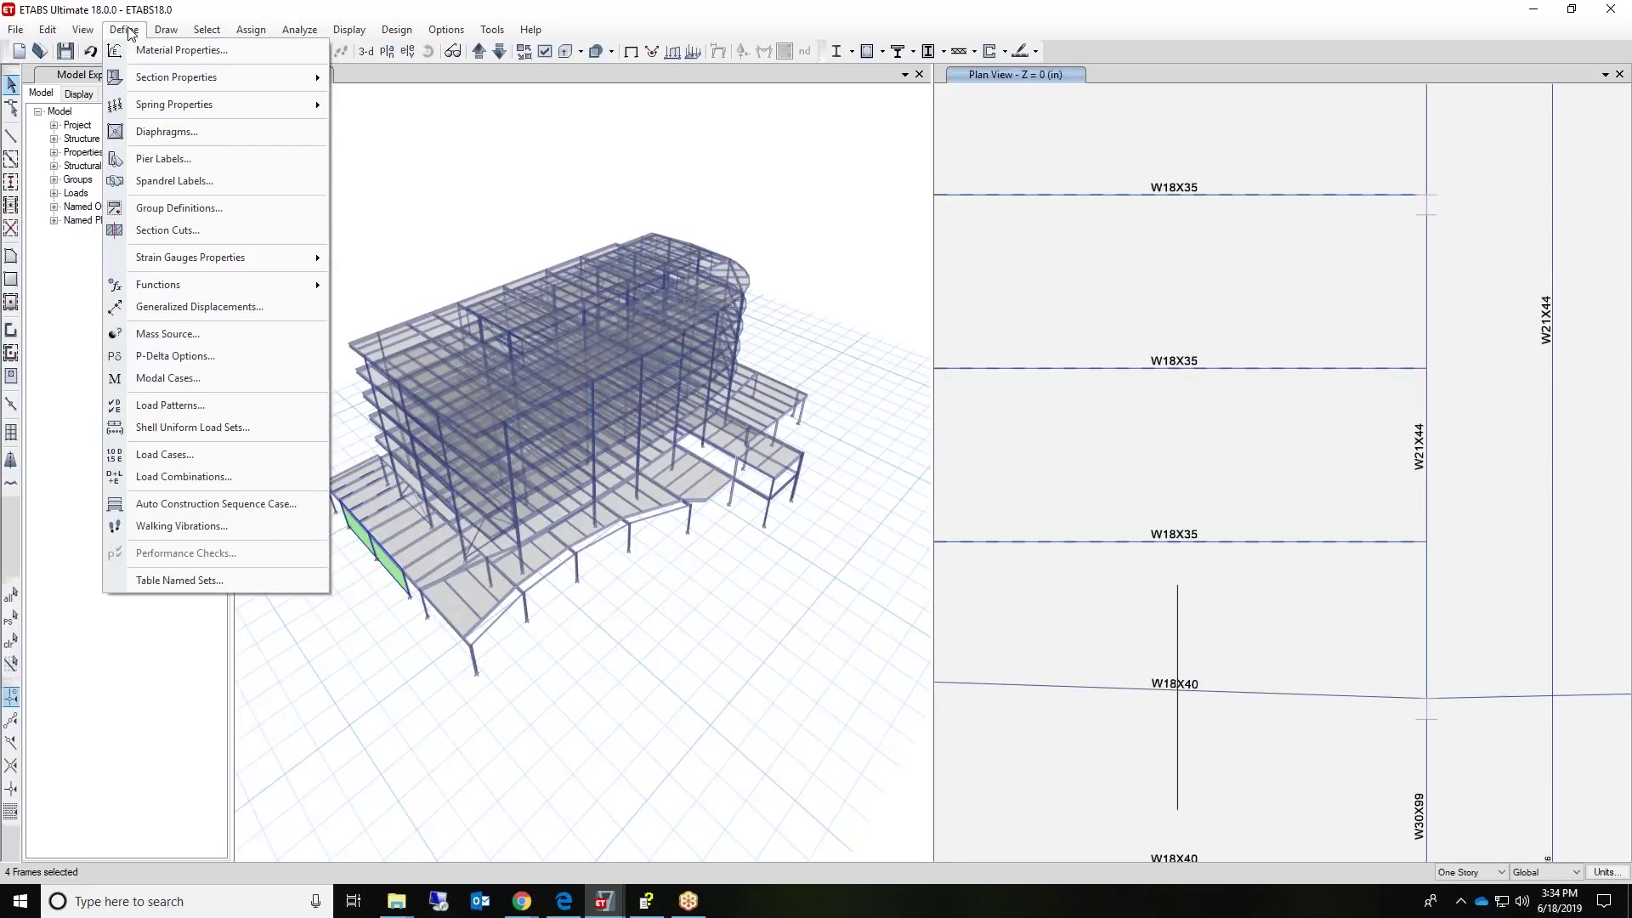
{"action": "left_click", "coordinate": [204, 455]}
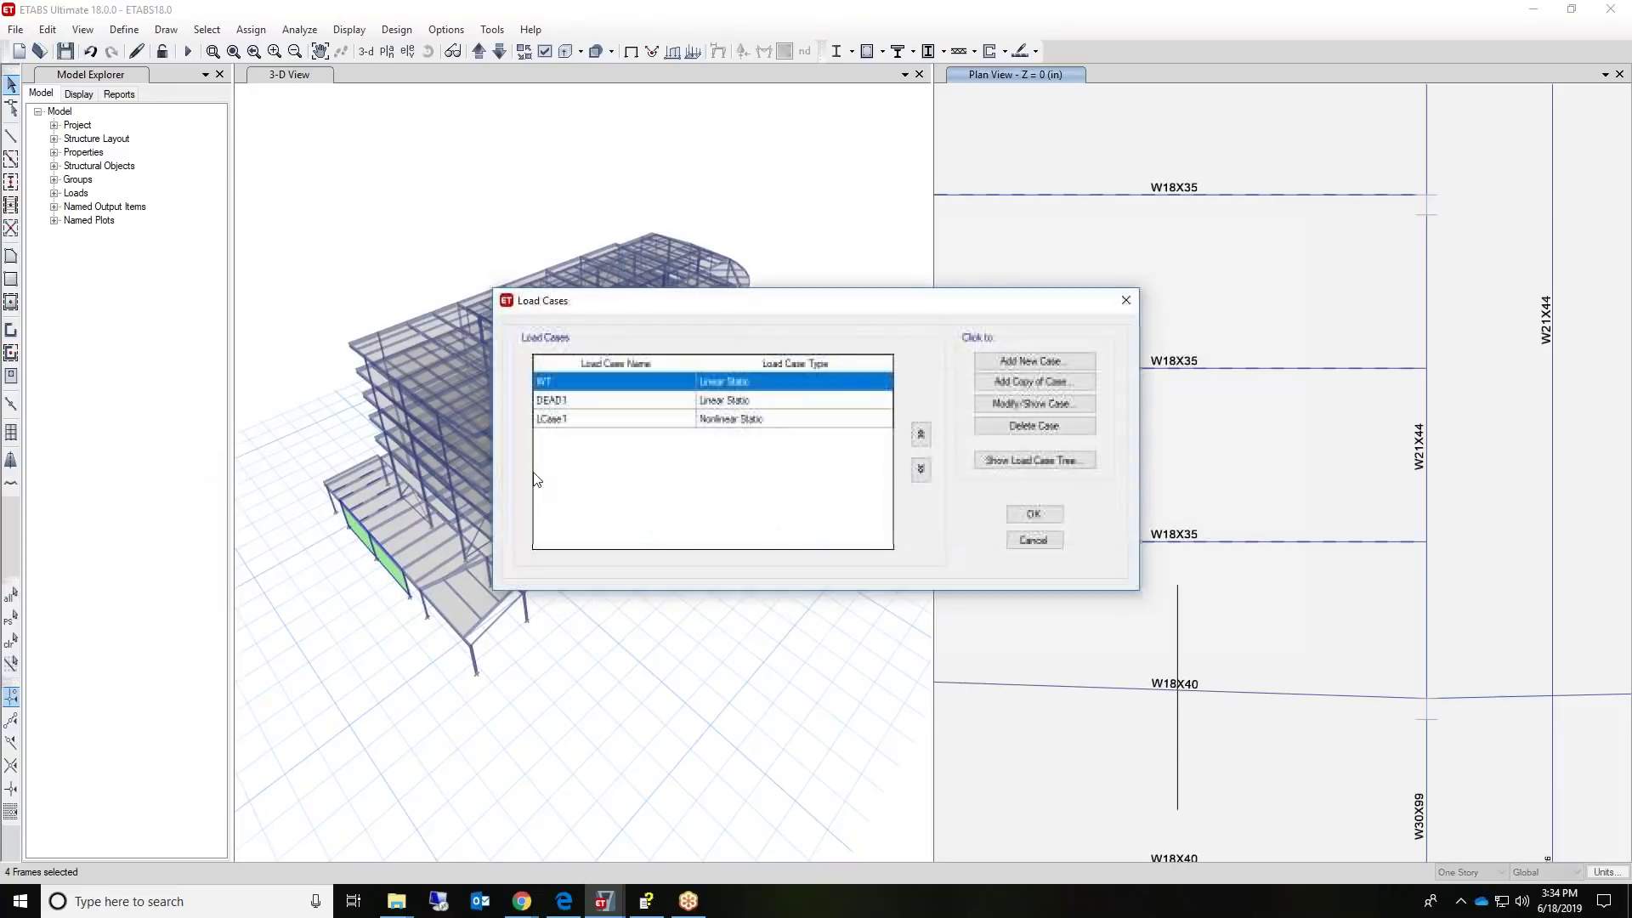
{"action": "left_click", "coordinate": [700, 418]}
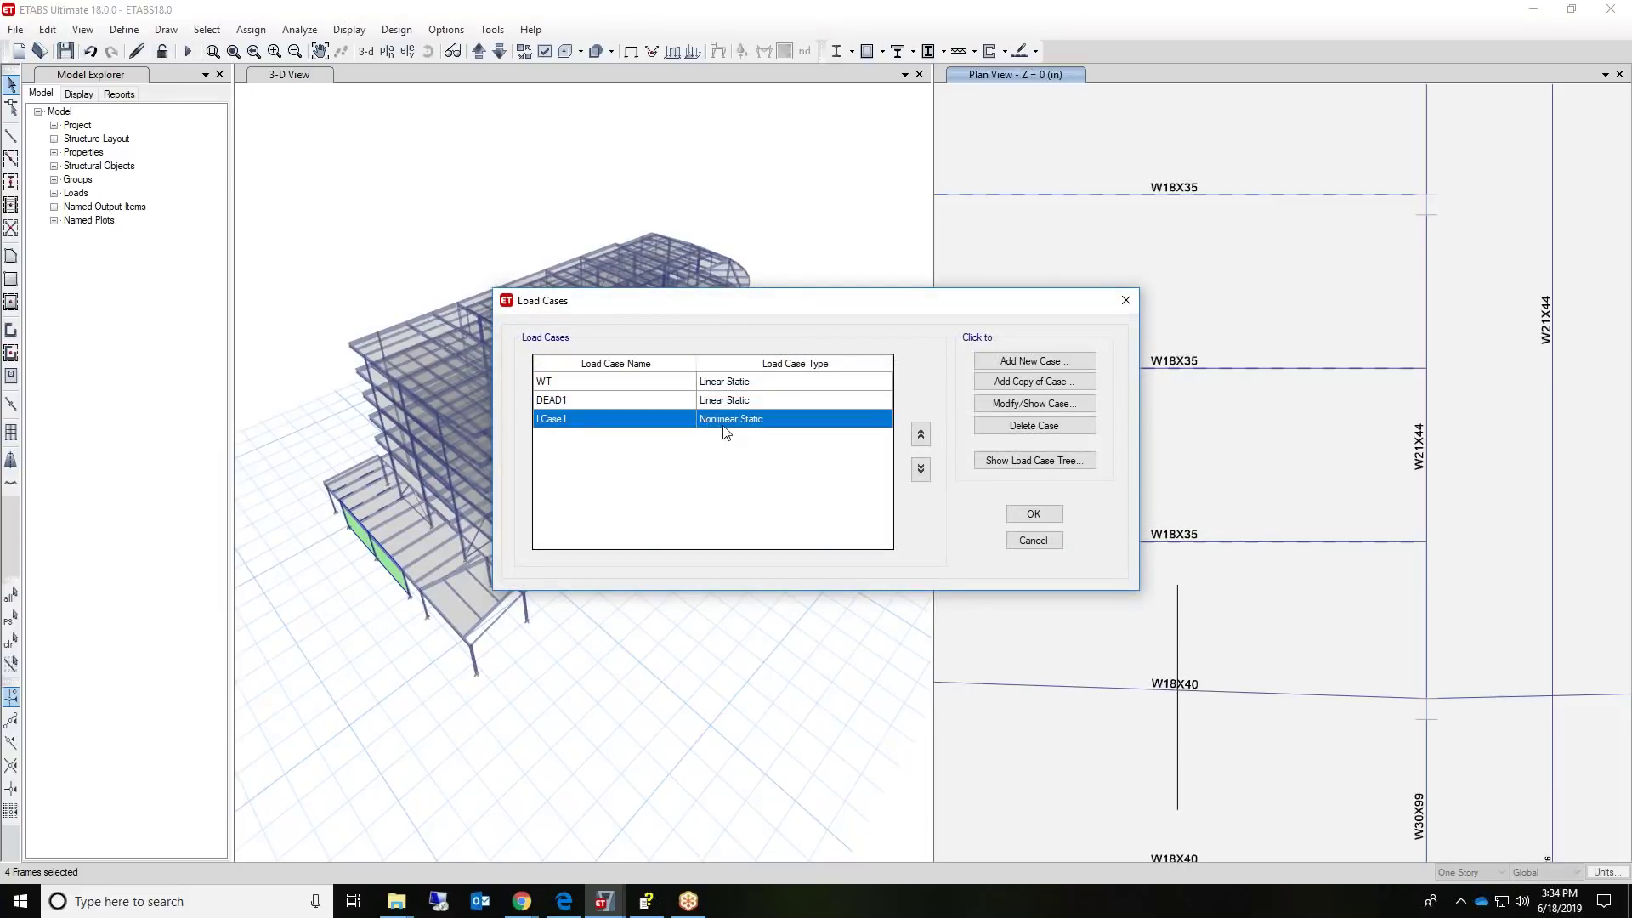
{"action": "left_click", "coordinate": [993, 404]}
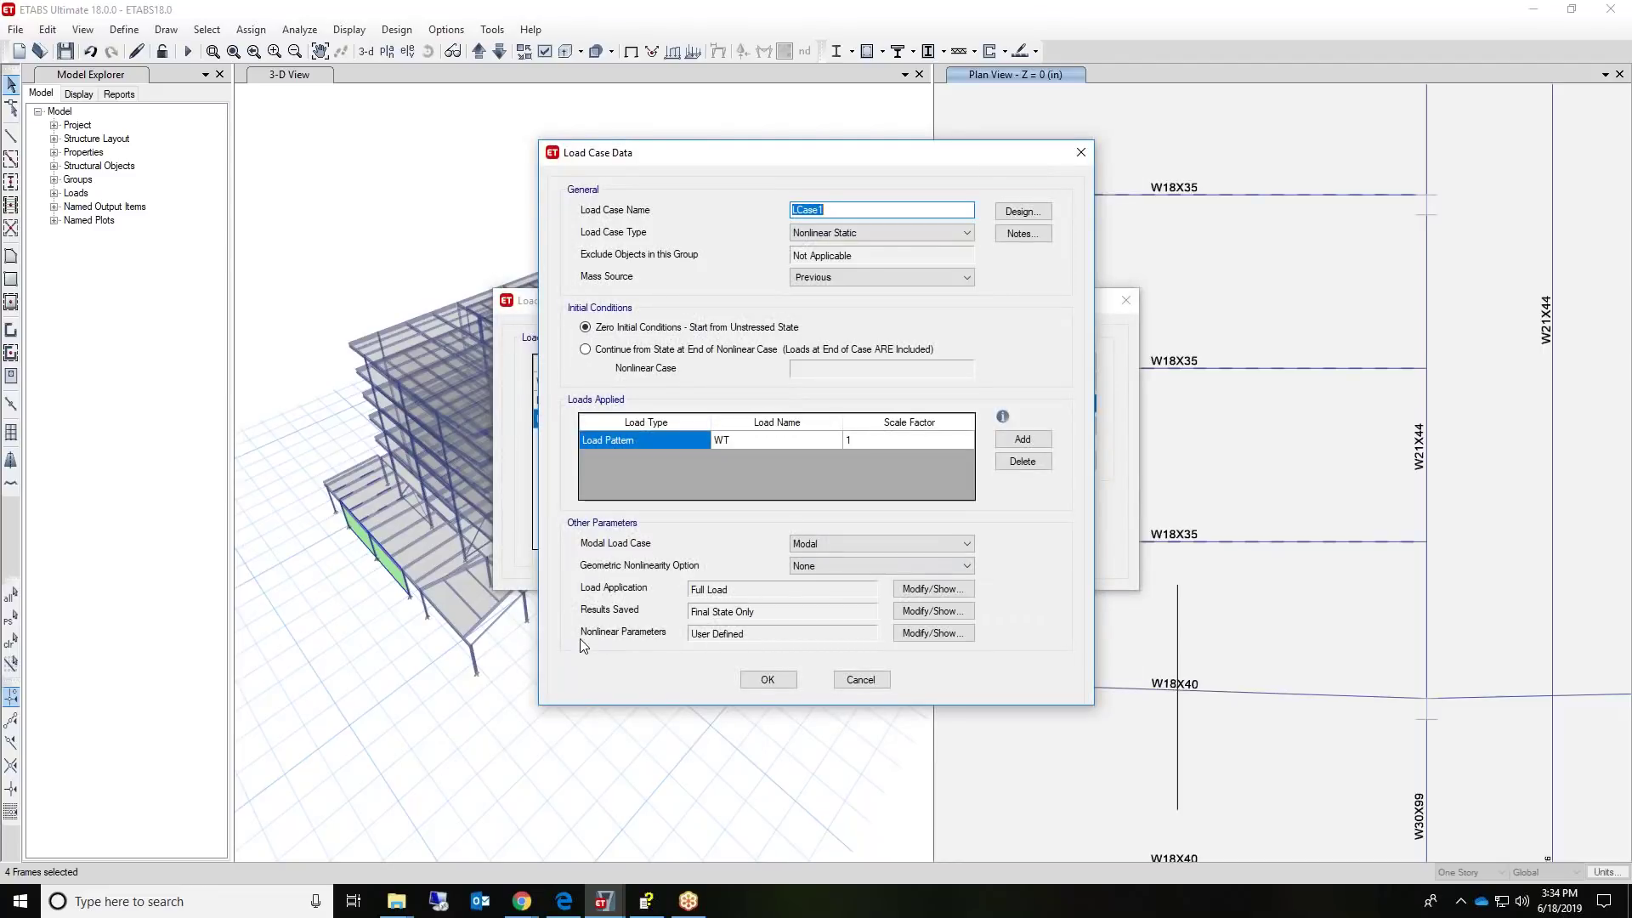
{"action": "left_click", "coordinate": [941, 640]}
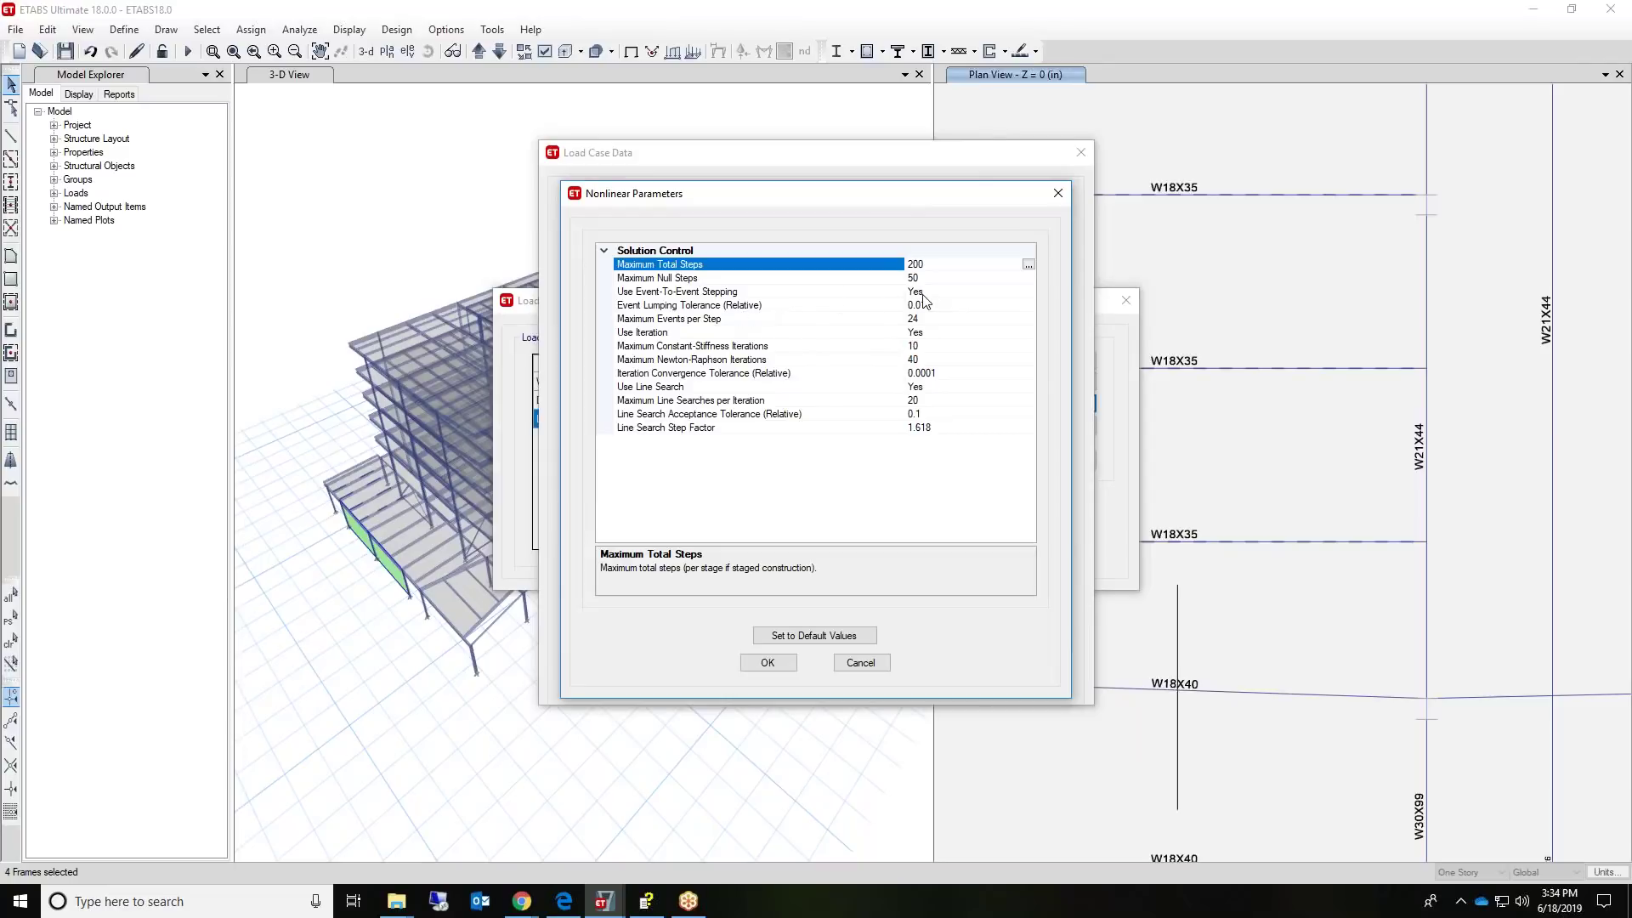
{"action": "left_click", "coordinate": [961, 388]}
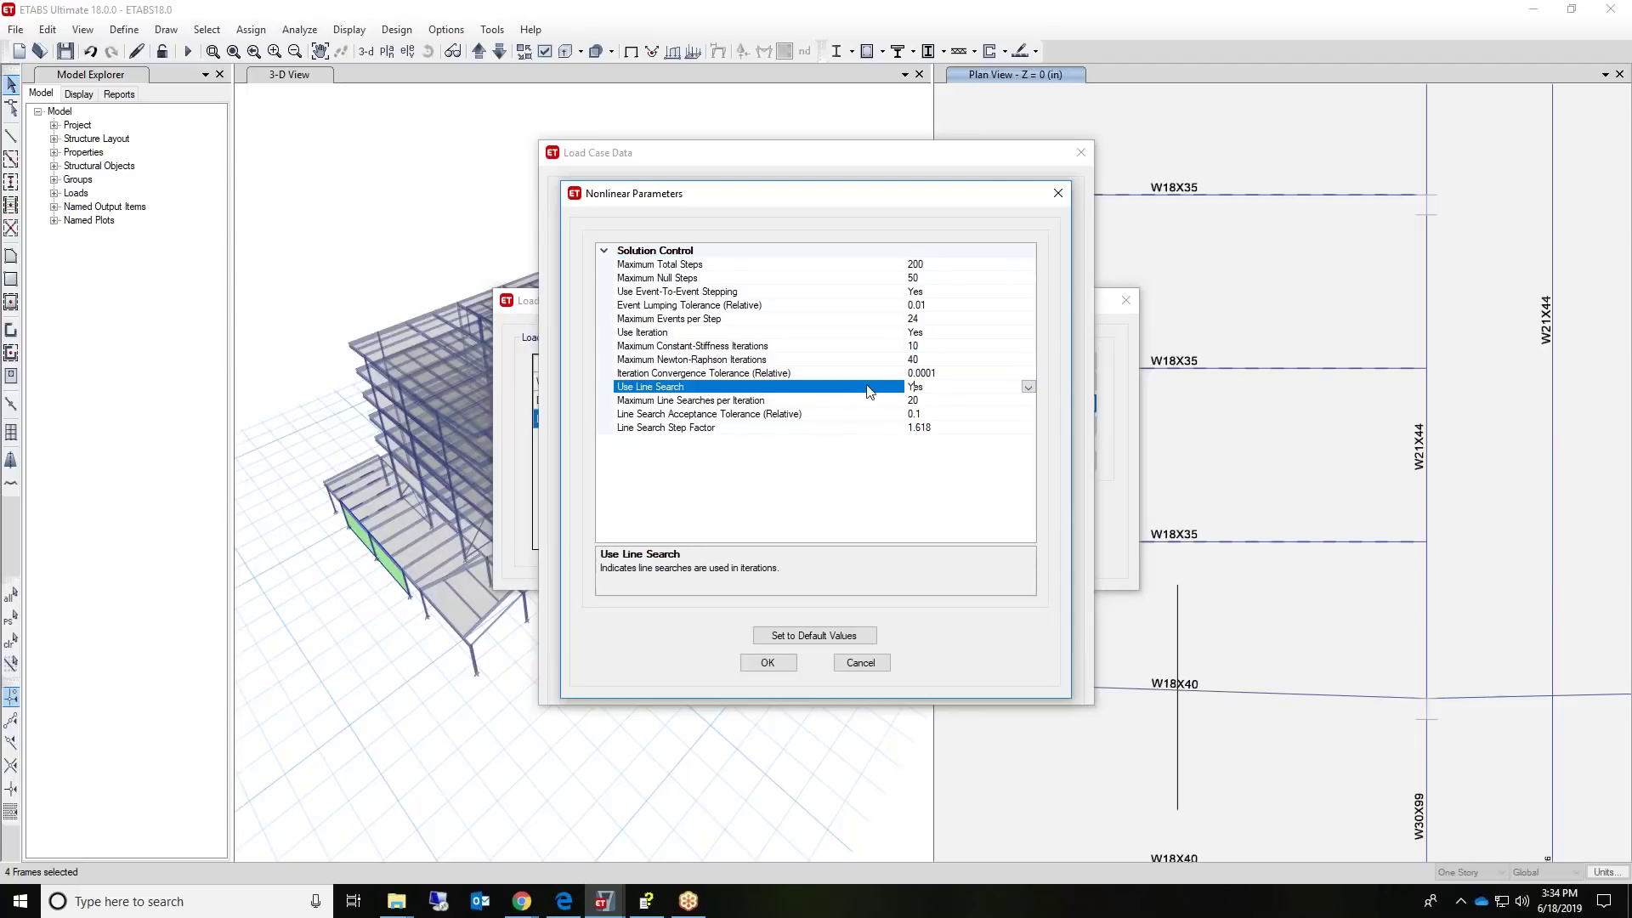
{"action": "left_click", "coordinate": [772, 663]}
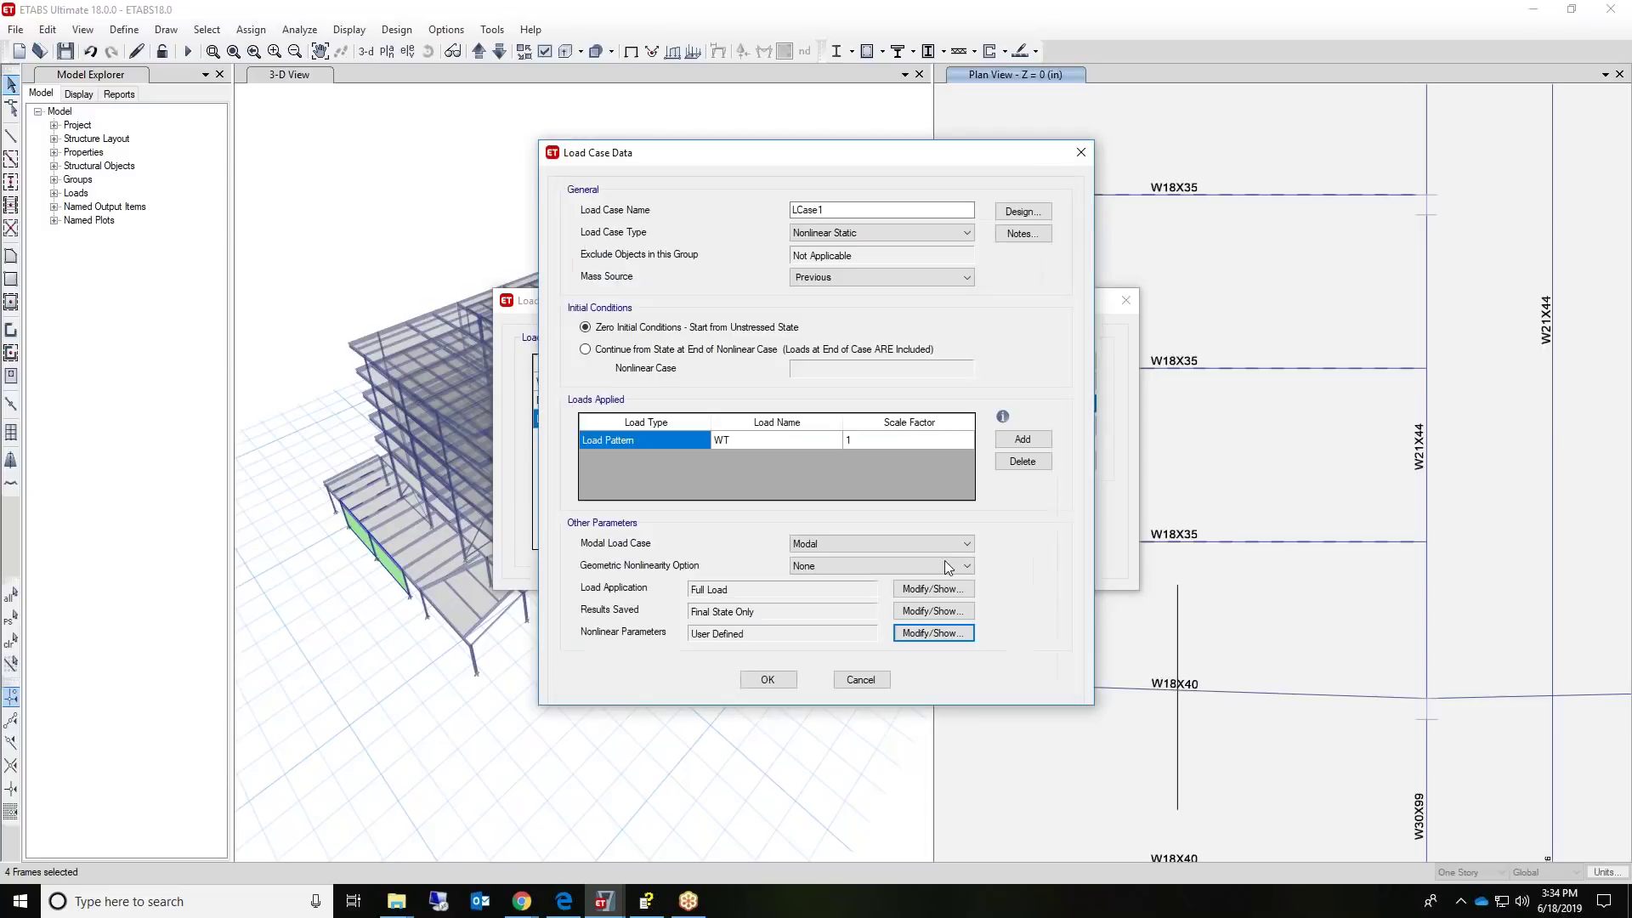
{"action": "left_click", "coordinate": [767, 678]}
{"action": "left_click", "coordinate": [1012, 515]}
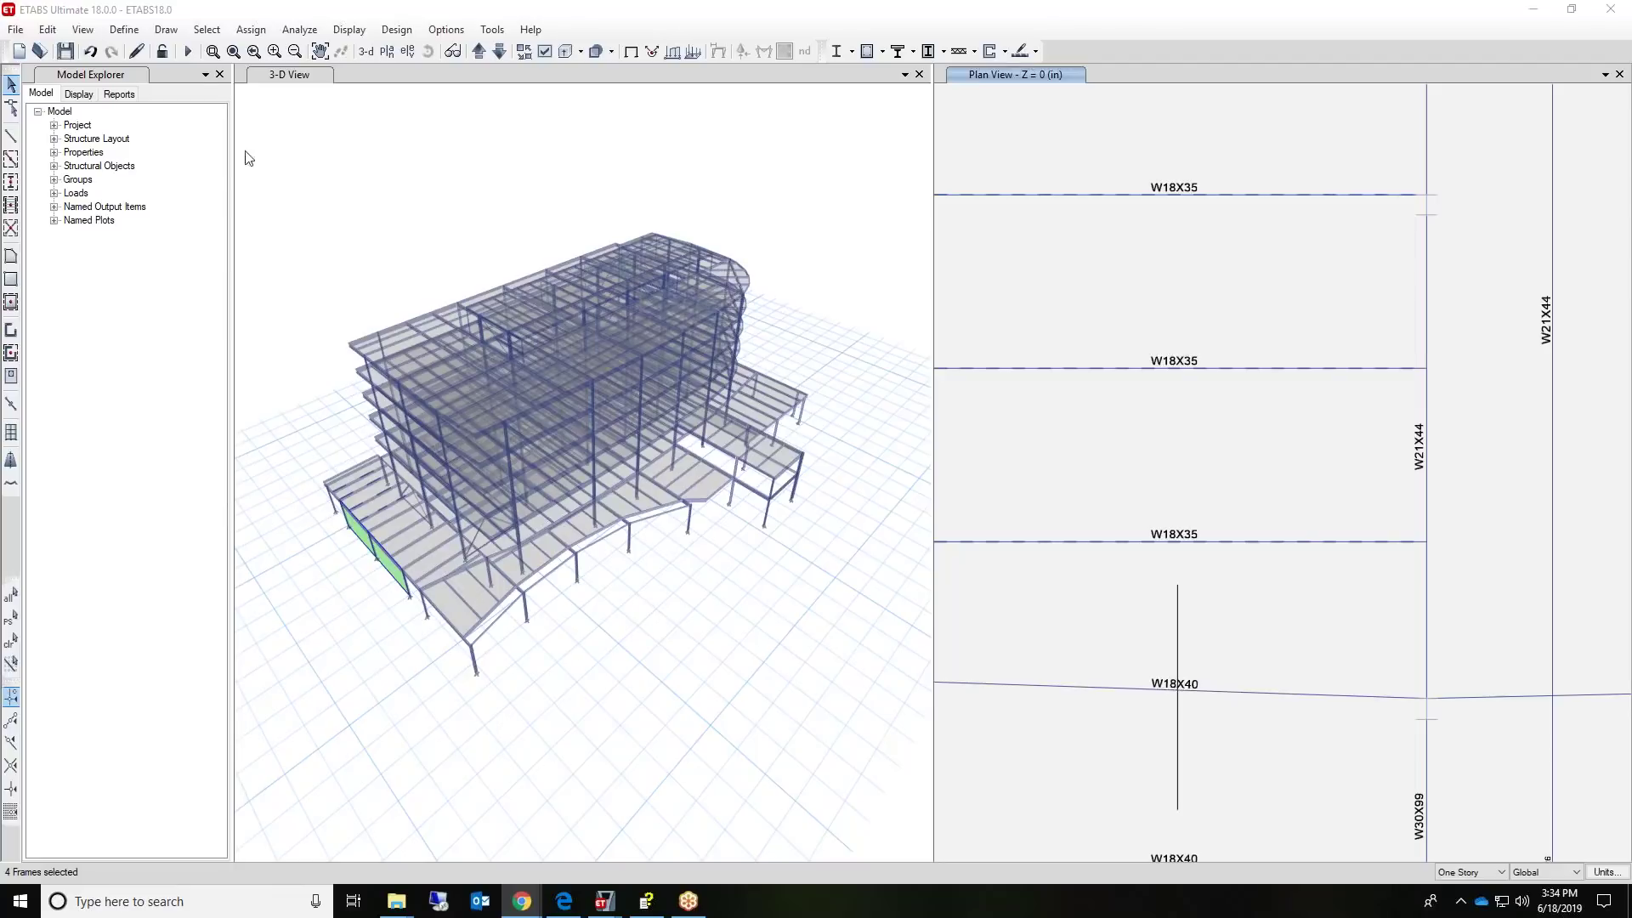
- Review QuadGauge1's gauge type choices and acceptance criteria in the quad strain gauge properties, and accept it with the Shear type
{"action": "left_click", "coordinate": [129, 30]}
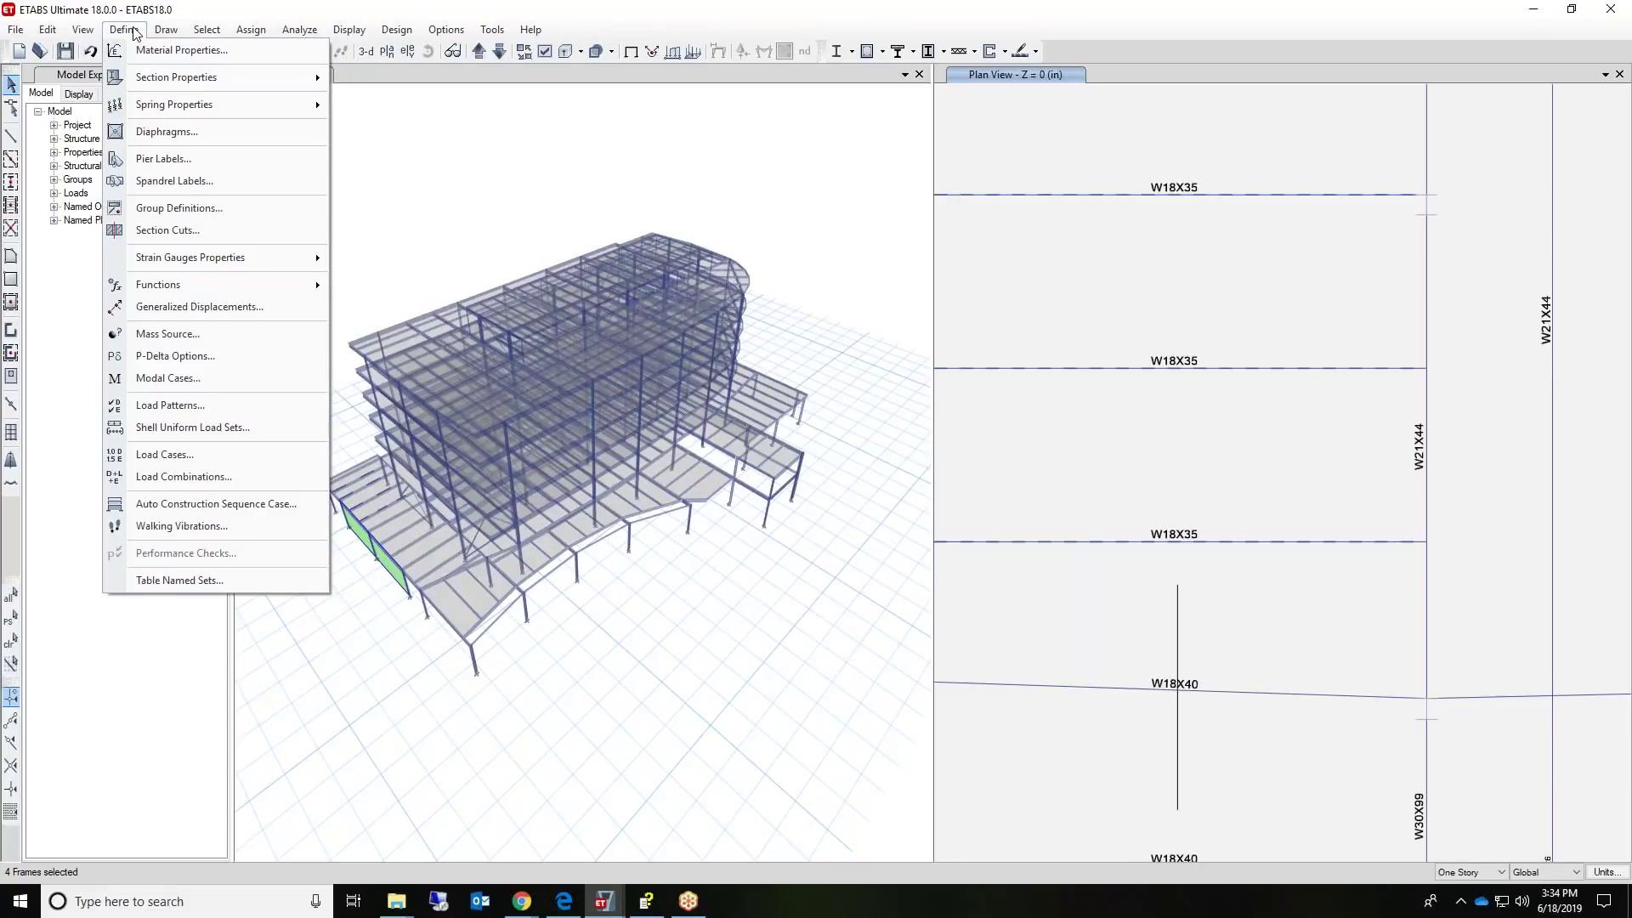
{"action": "mouse_move", "coordinate": [186, 260]}
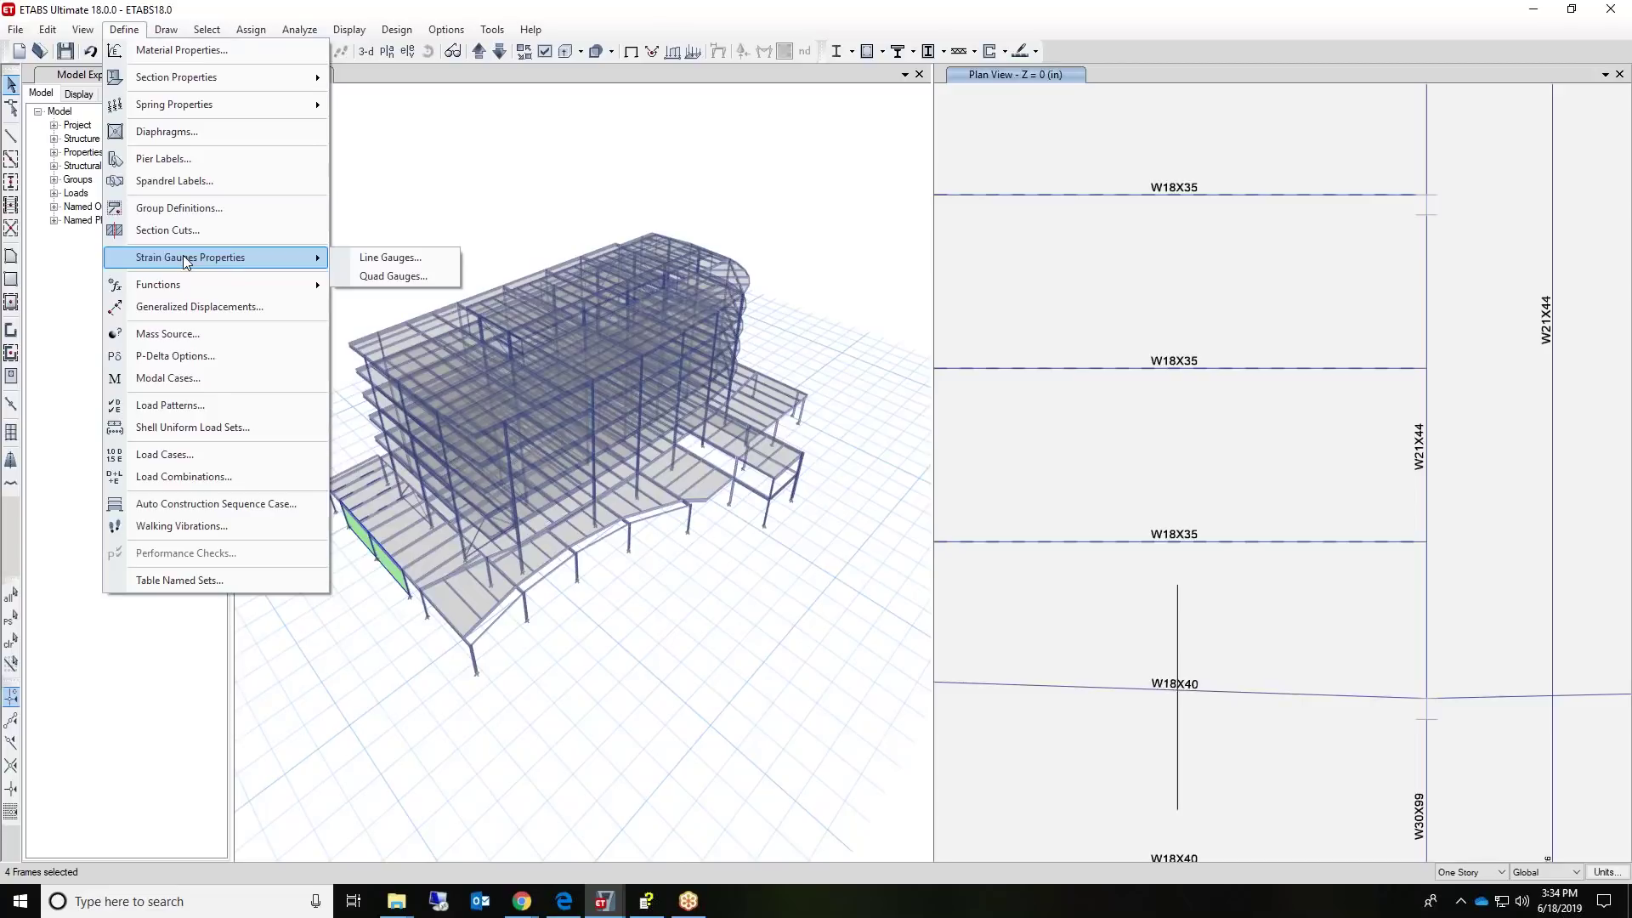
{"action": "left_click", "coordinate": [370, 283]}
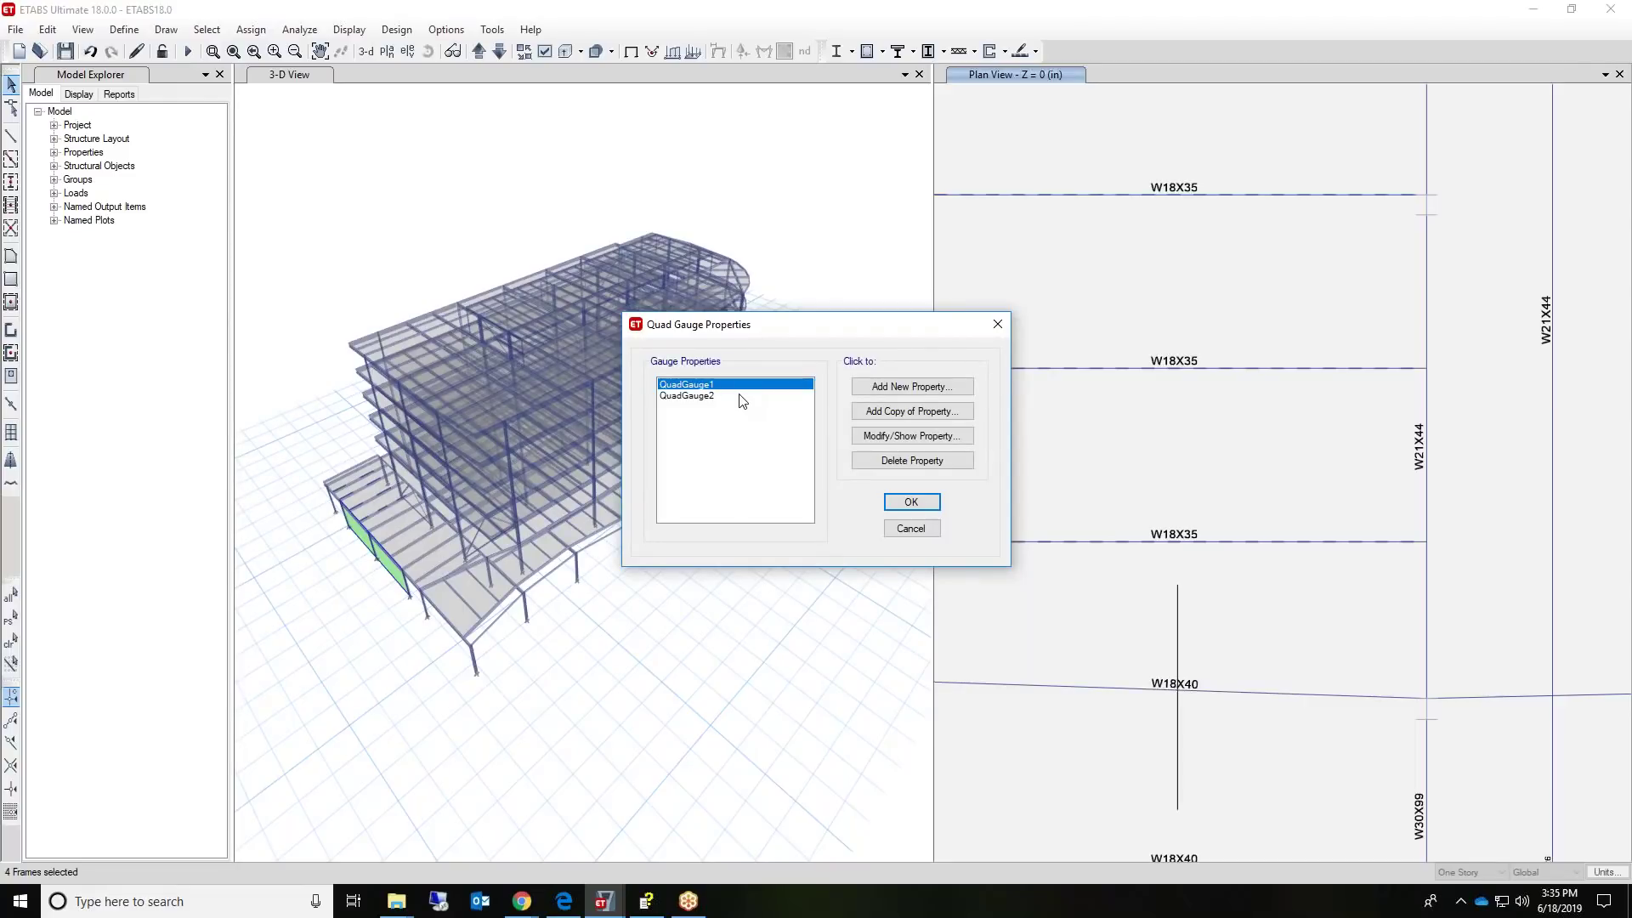
{"action": "left_click", "coordinate": [867, 437]}
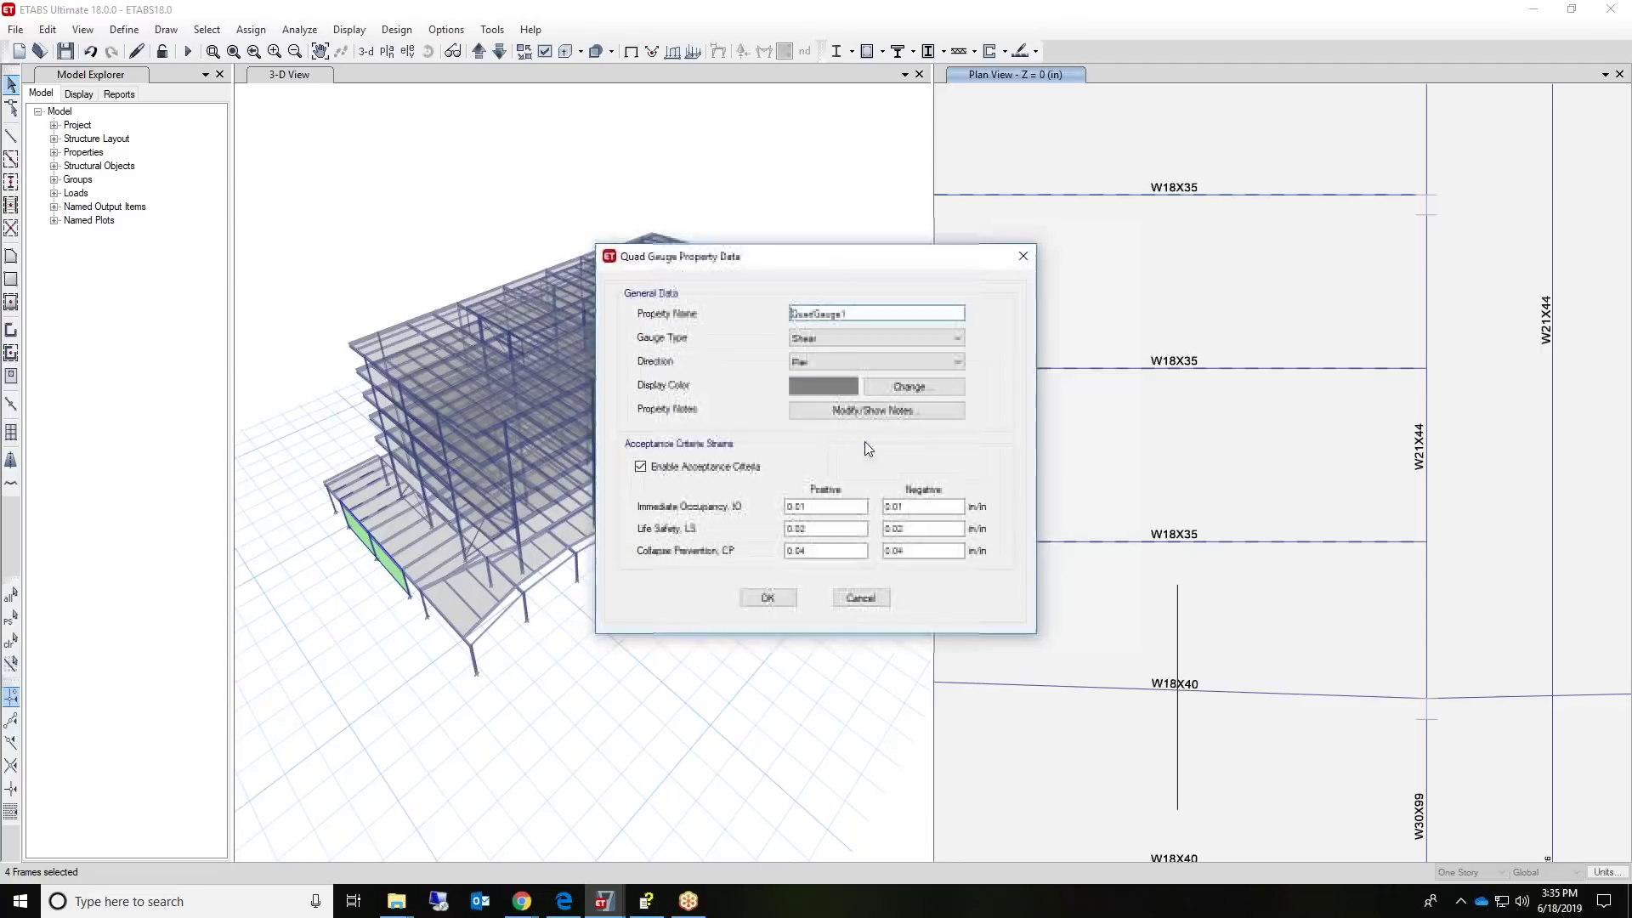
{"action": "left_click", "coordinate": [809, 340]}
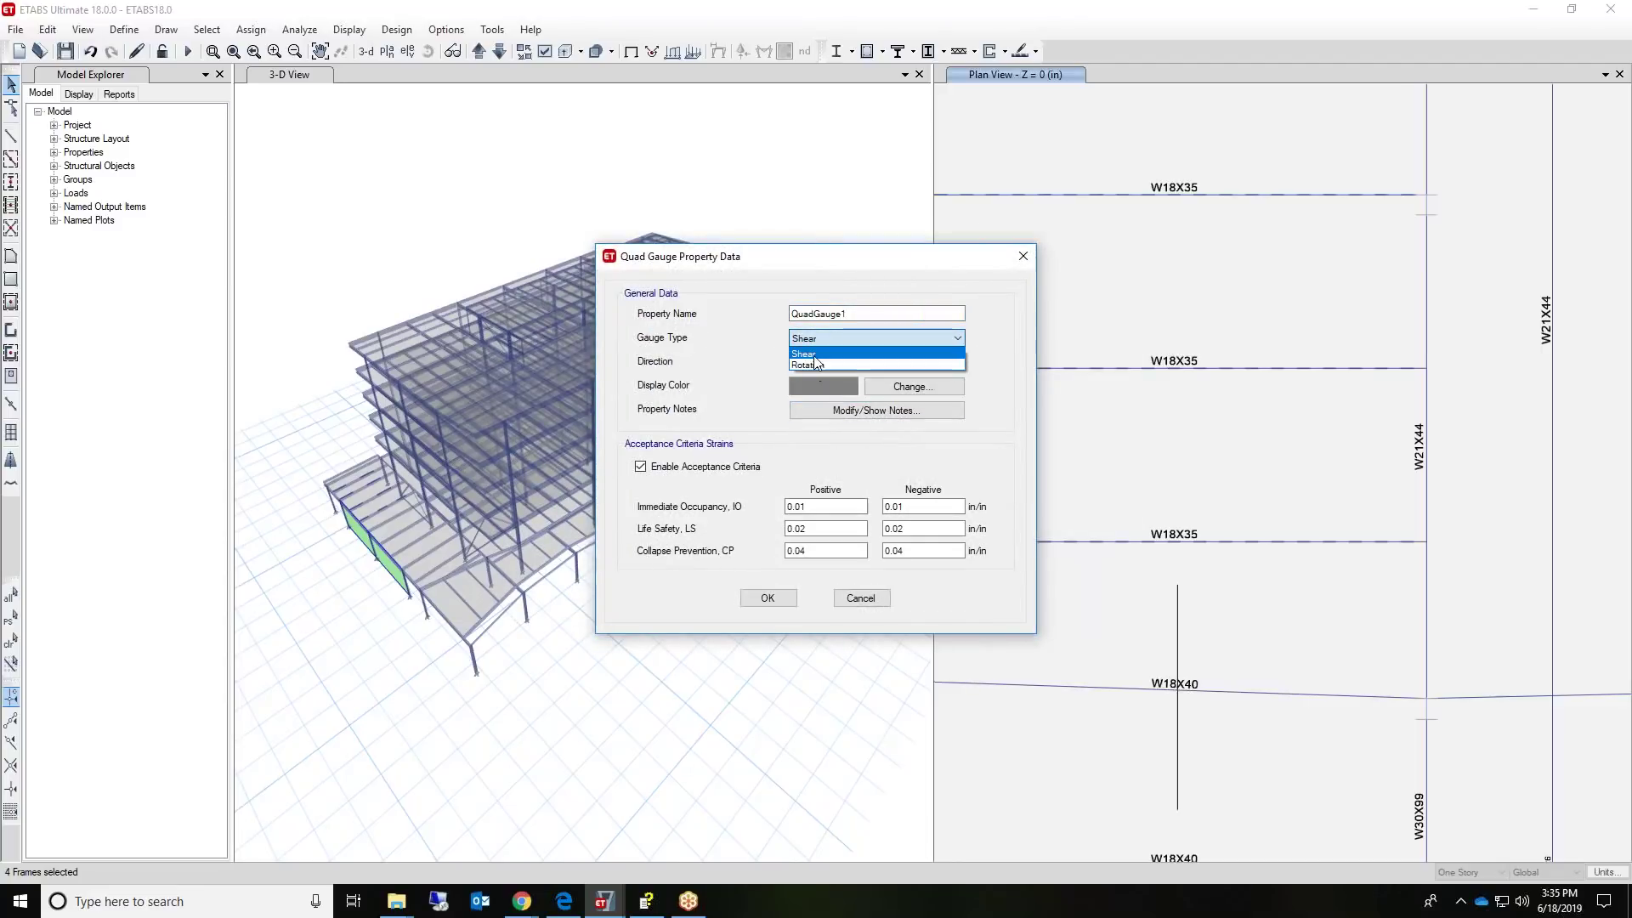
{"action": "left_click", "coordinate": [814, 354]}
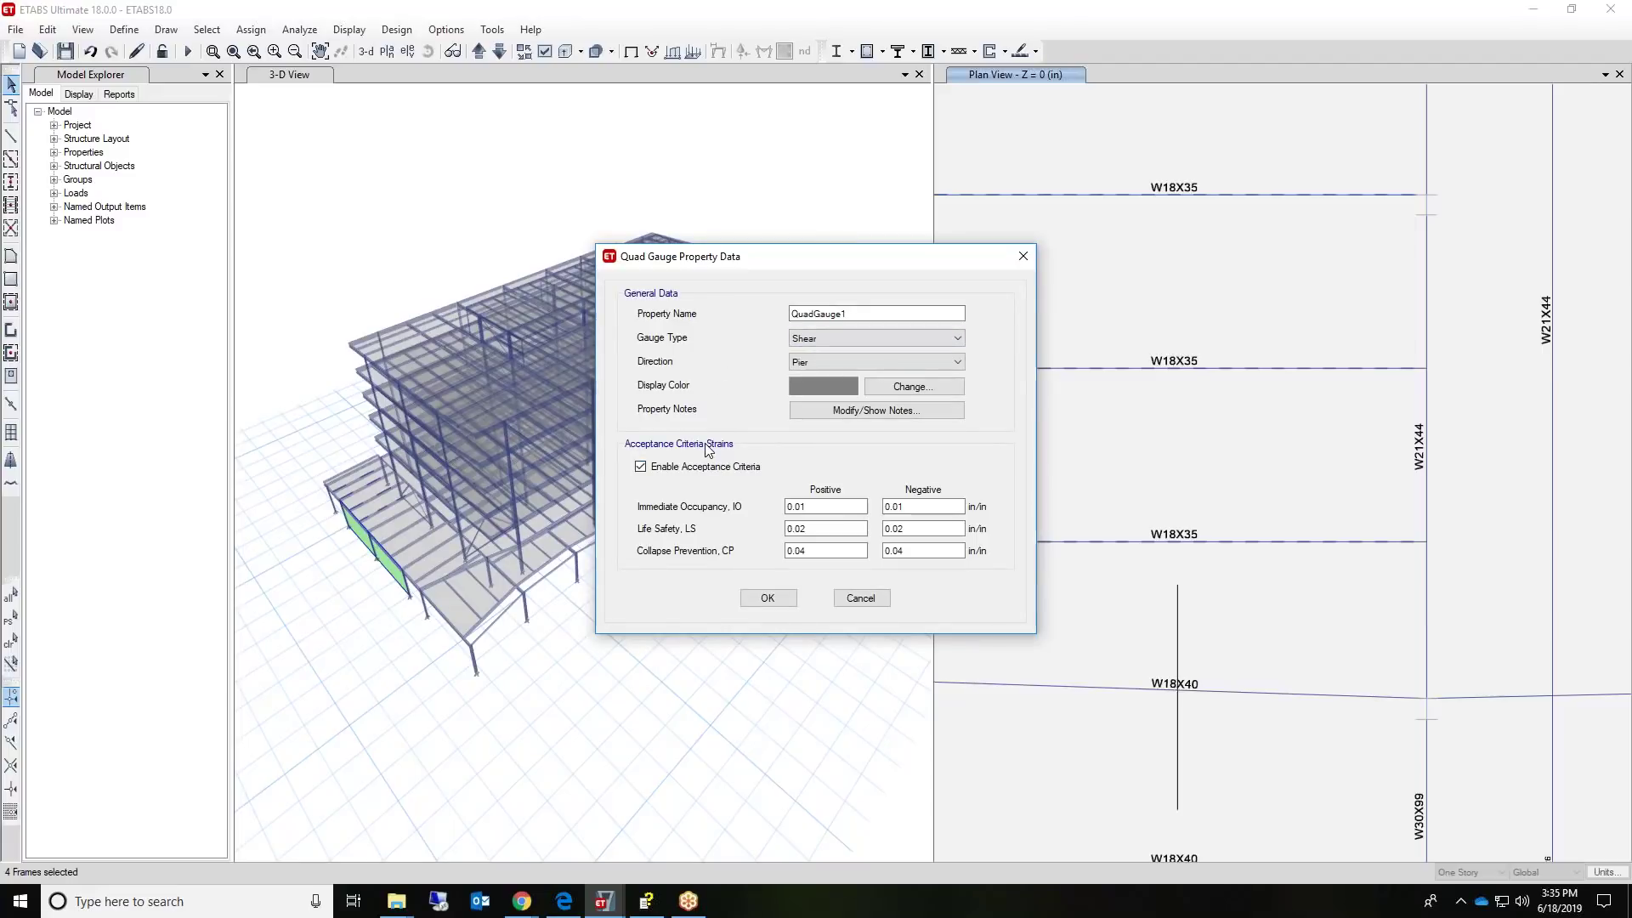
{"action": "left_click", "coordinate": [767, 597]}
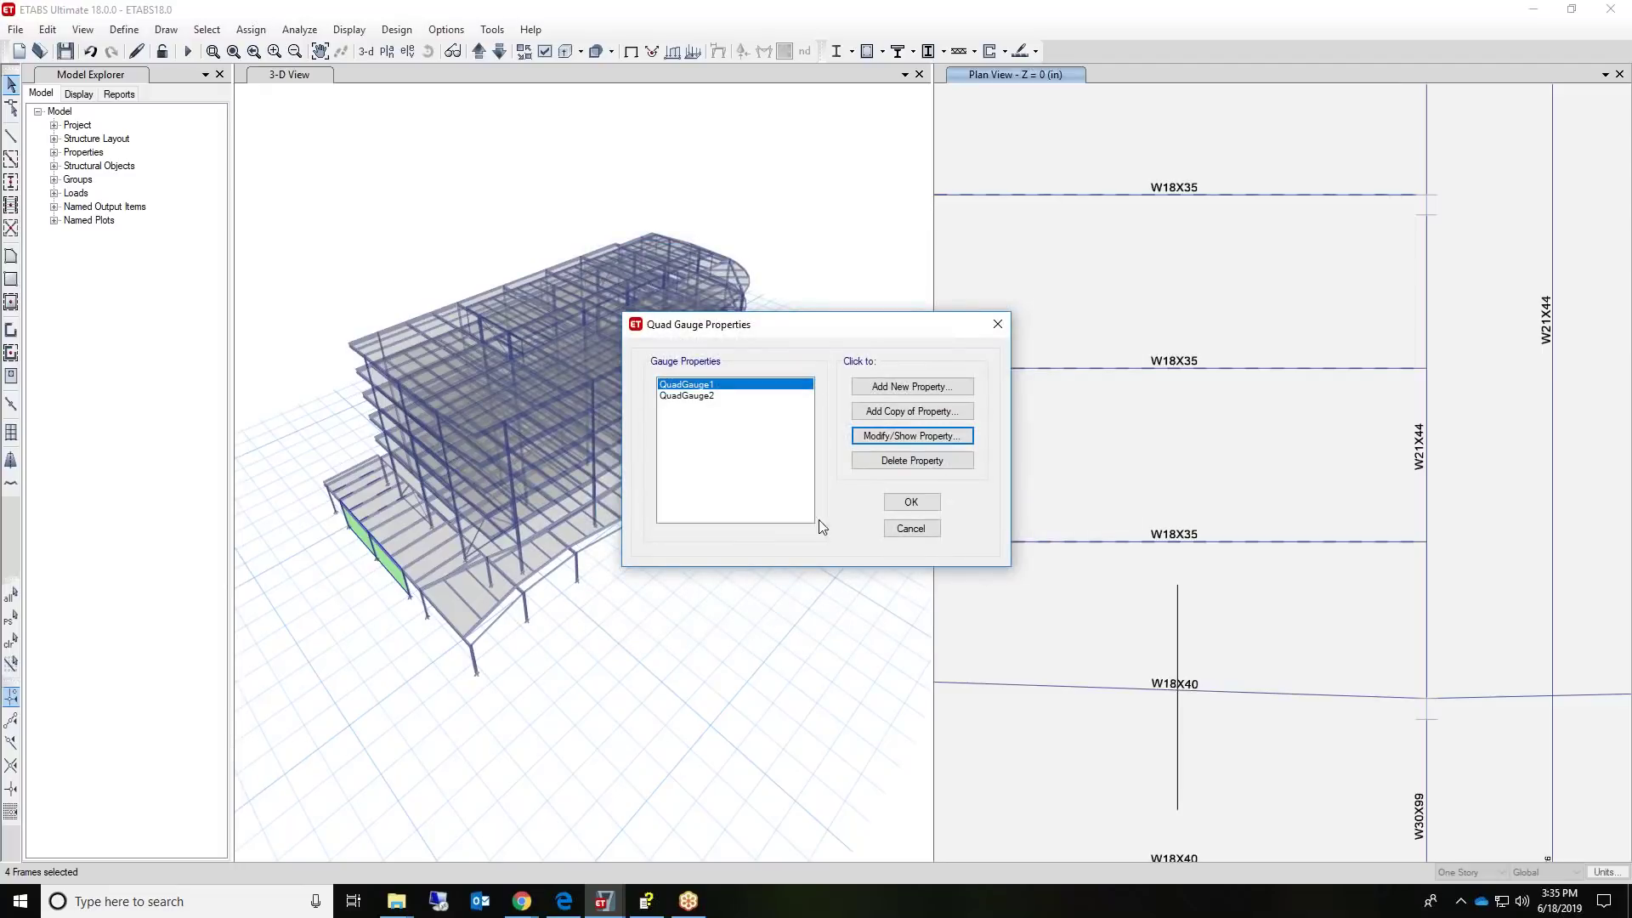
- Review the direction choices of the QuadGauge2 property, and cancel out of the quad gauge properties
{"action": "left_click", "coordinate": [719, 396]}
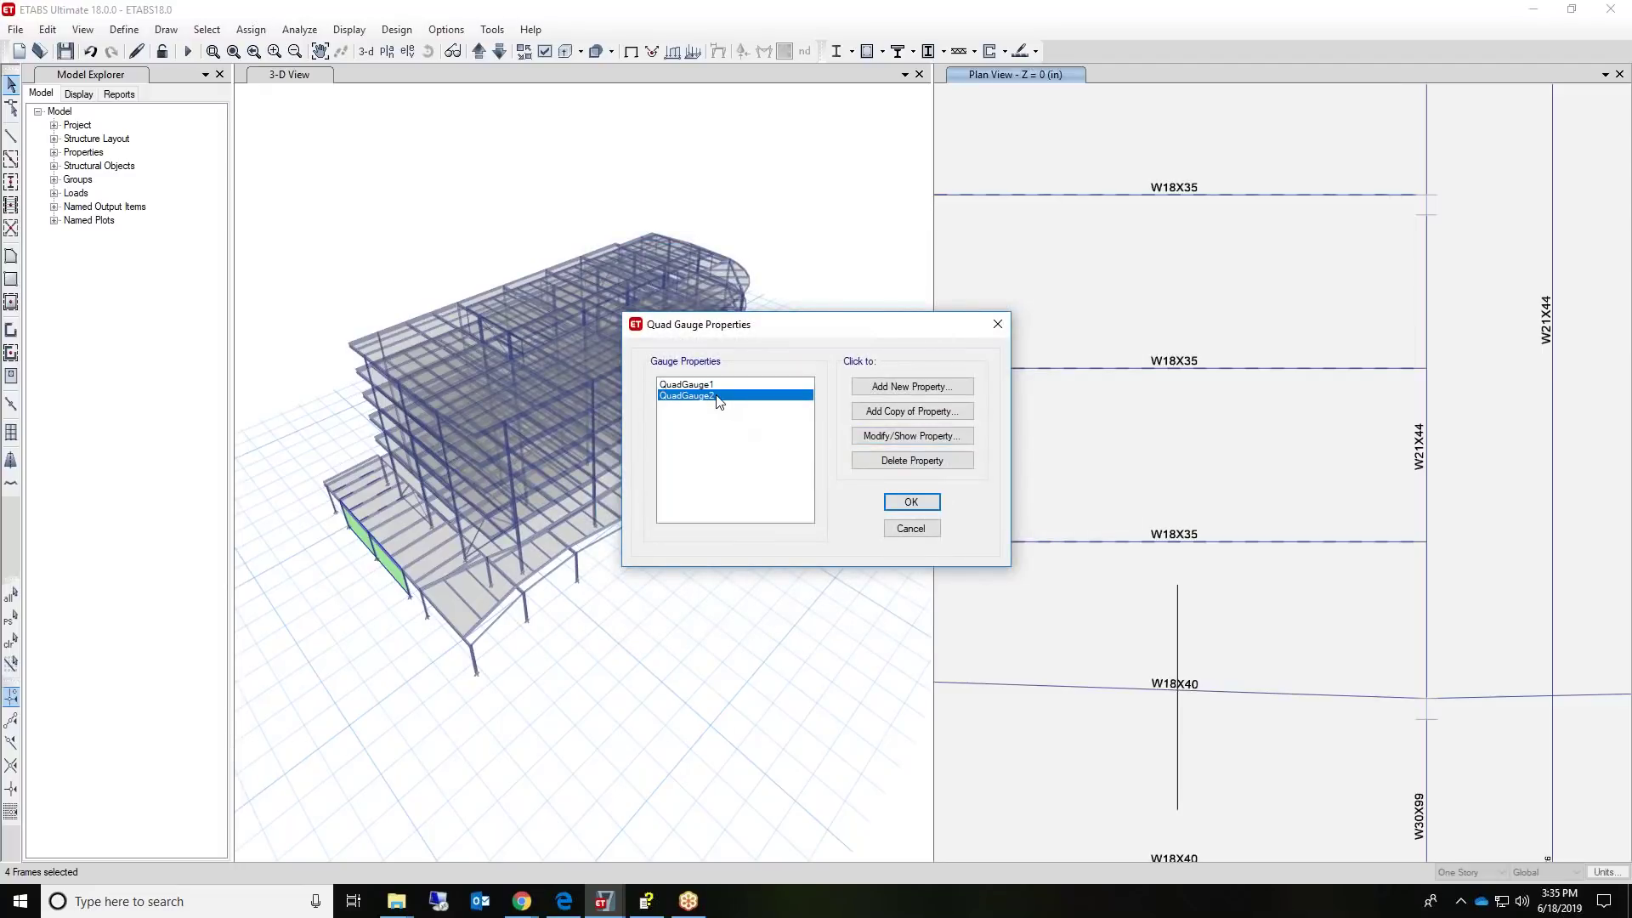
{"action": "left_click", "coordinate": [855, 433]}
{"action": "left_click", "coordinate": [802, 364]}
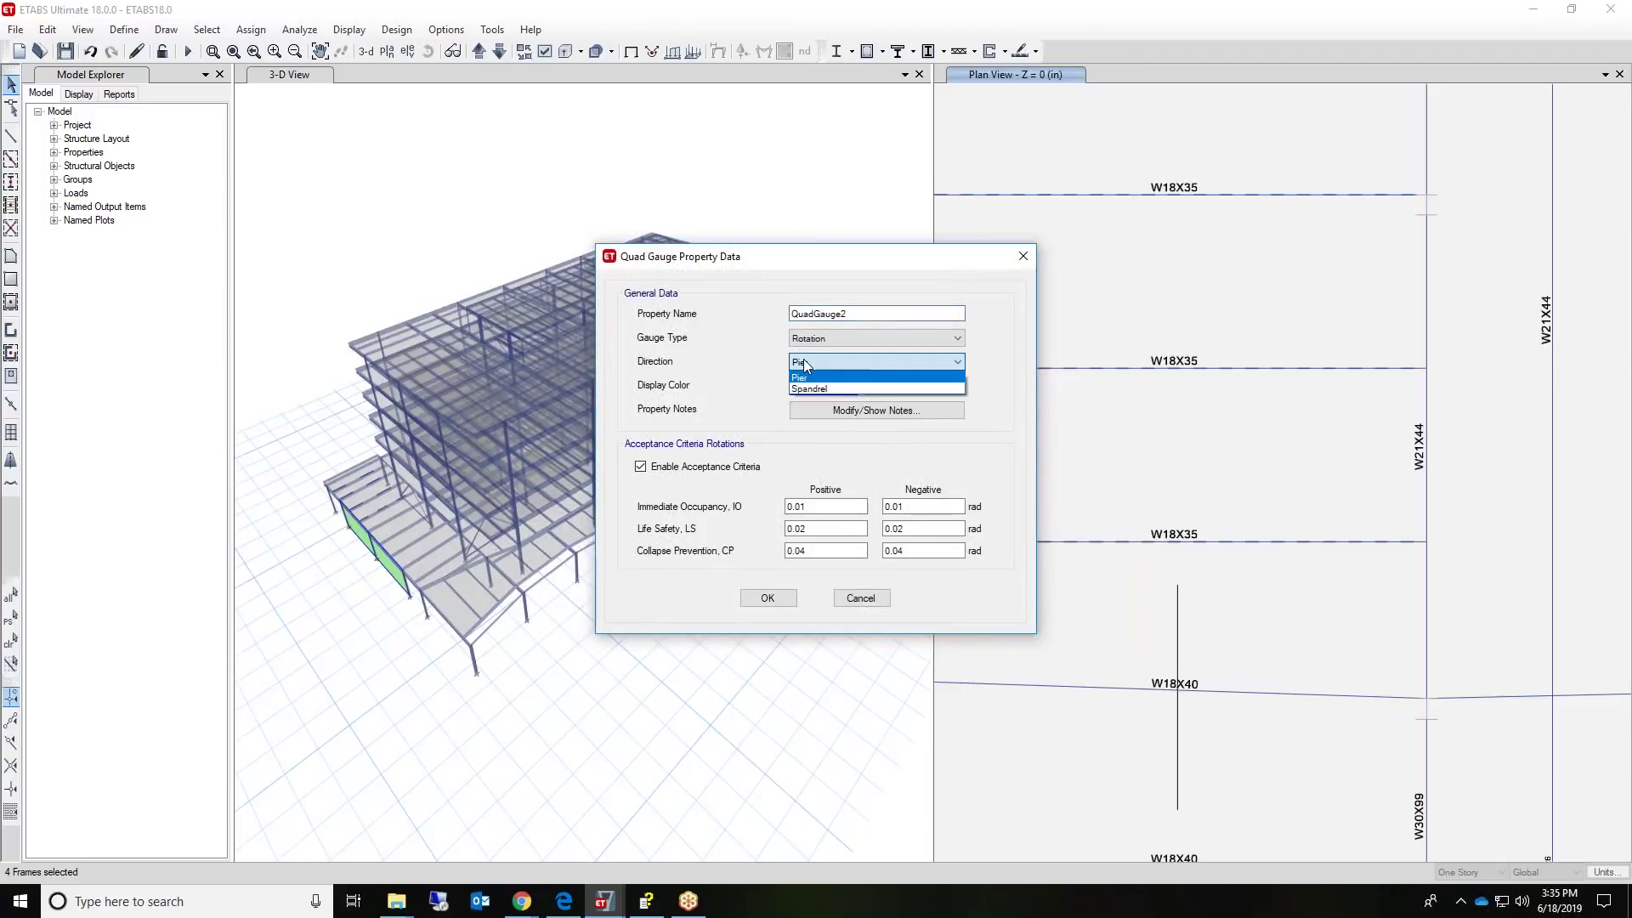
{"action": "left_click", "coordinate": [876, 602]}
{"action": "left_click", "coordinate": [879, 605]}
{"action": "left_click", "coordinate": [936, 525]}
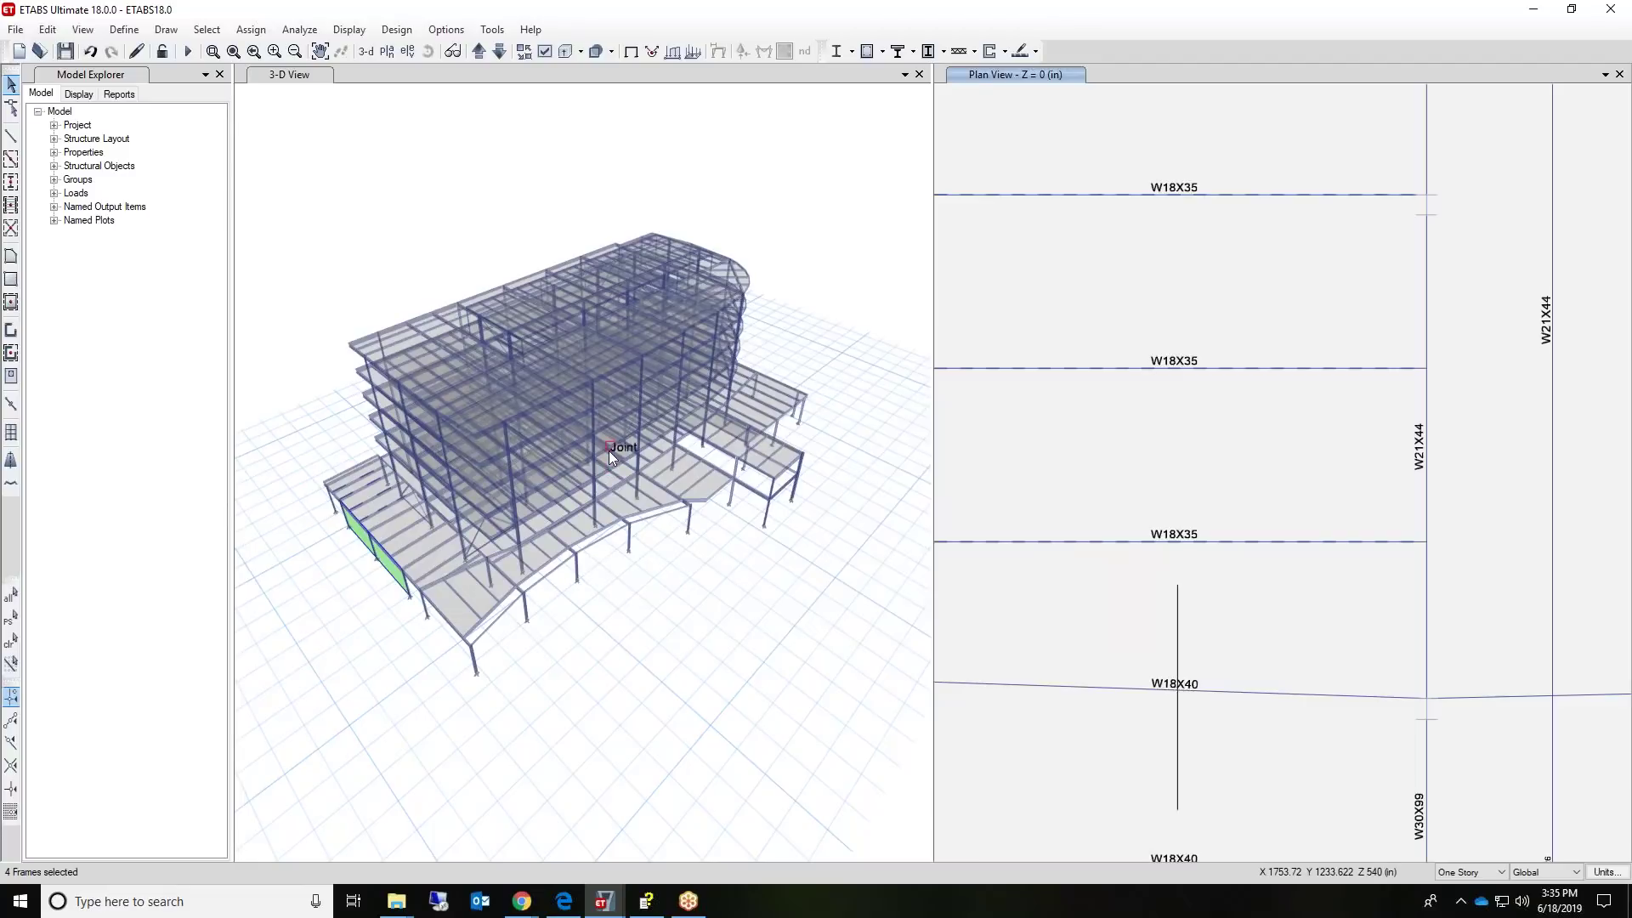
- Draw a QuadGauge2 quad strain gauge between the two ground-level columns bordering the open bay beside the existing green gauges
{"action": "middle_click_drag", "start_coordinate": [610, 450], "coordinate": [527, 324], "text": "shift"}
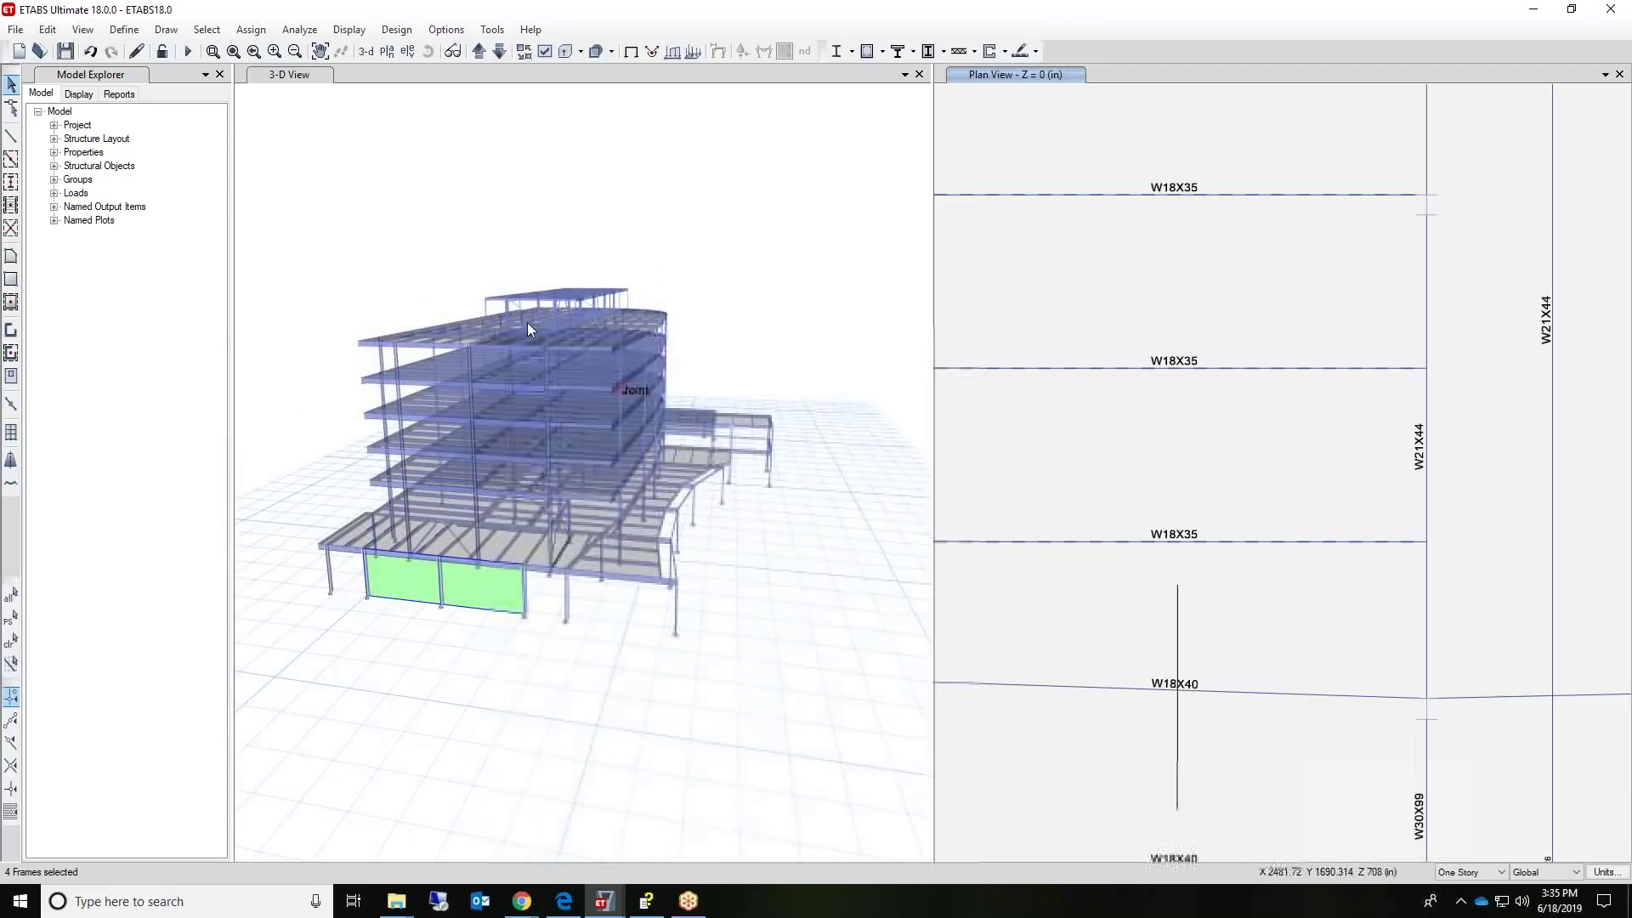
{"action": "left_click", "coordinate": [214, 53]}
{"action": "left_click", "coordinate": [404, 516]}
{"action": "left_click_drag", "start_coordinate": [403, 516], "coordinate": [645, 659]}
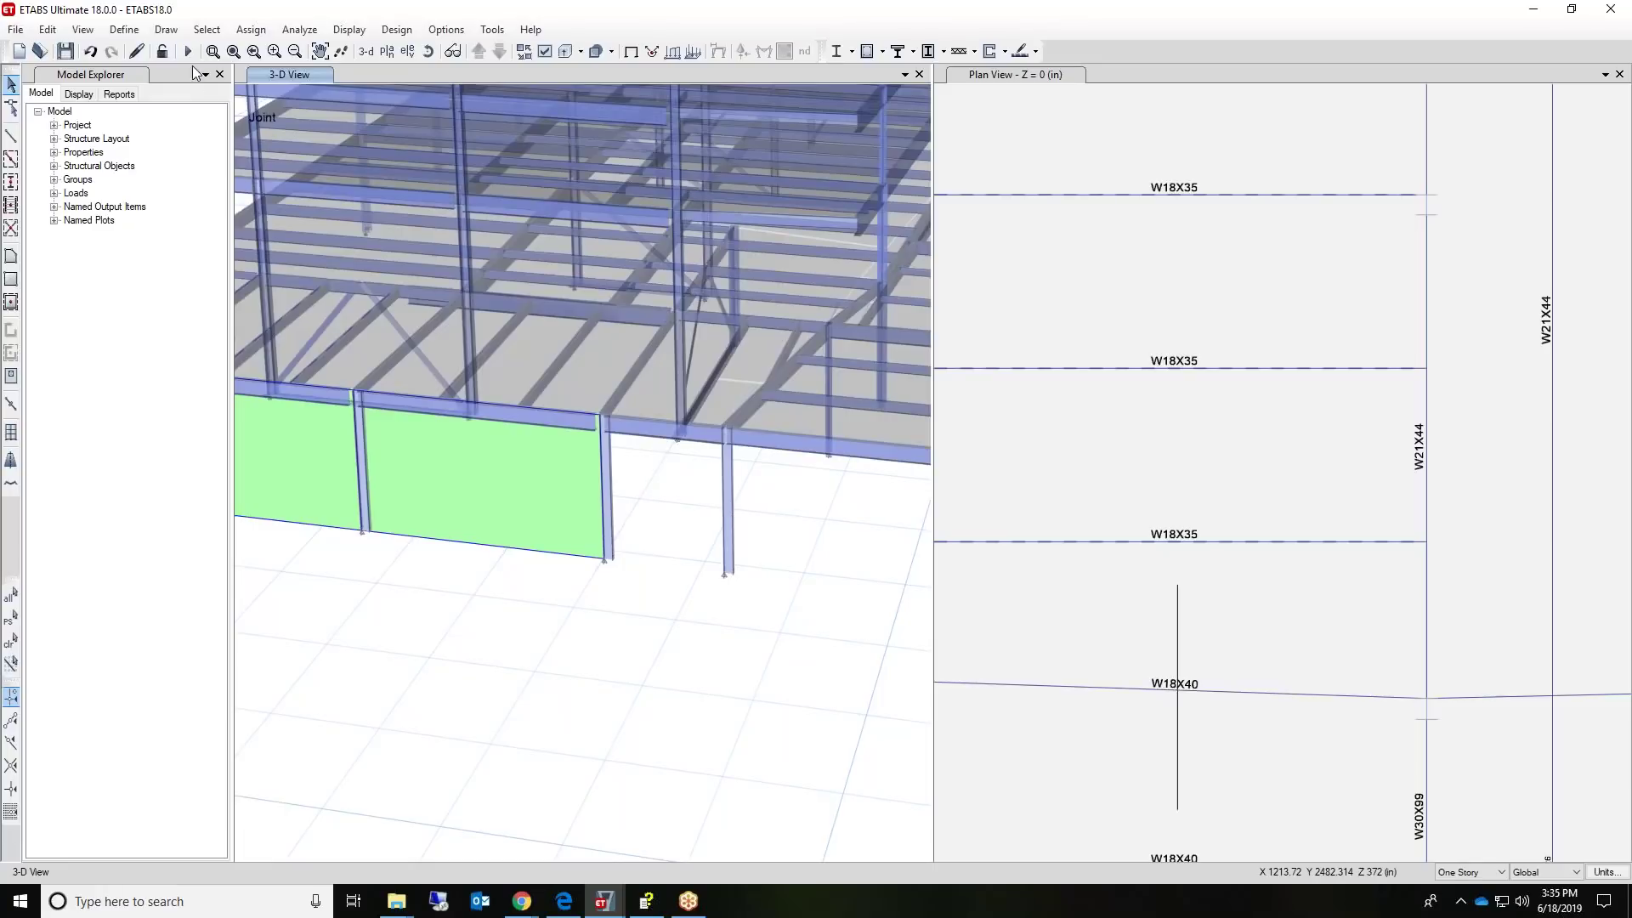
{"action": "left_click", "coordinate": [167, 31]}
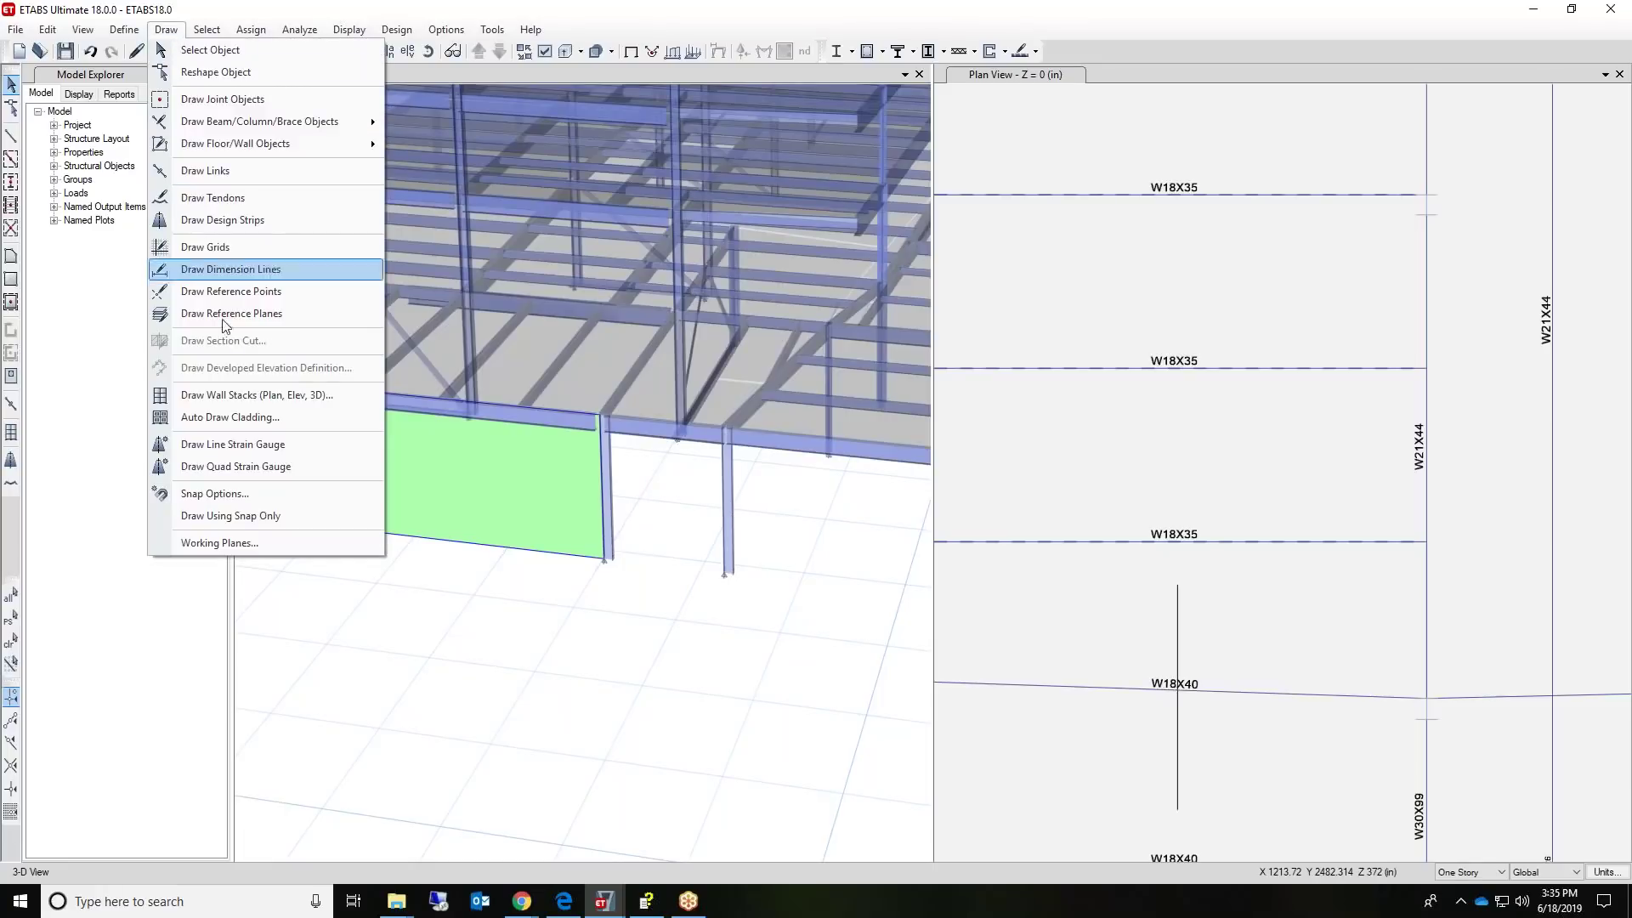
{"action": "left_click", "coordinate": [247, 473]}
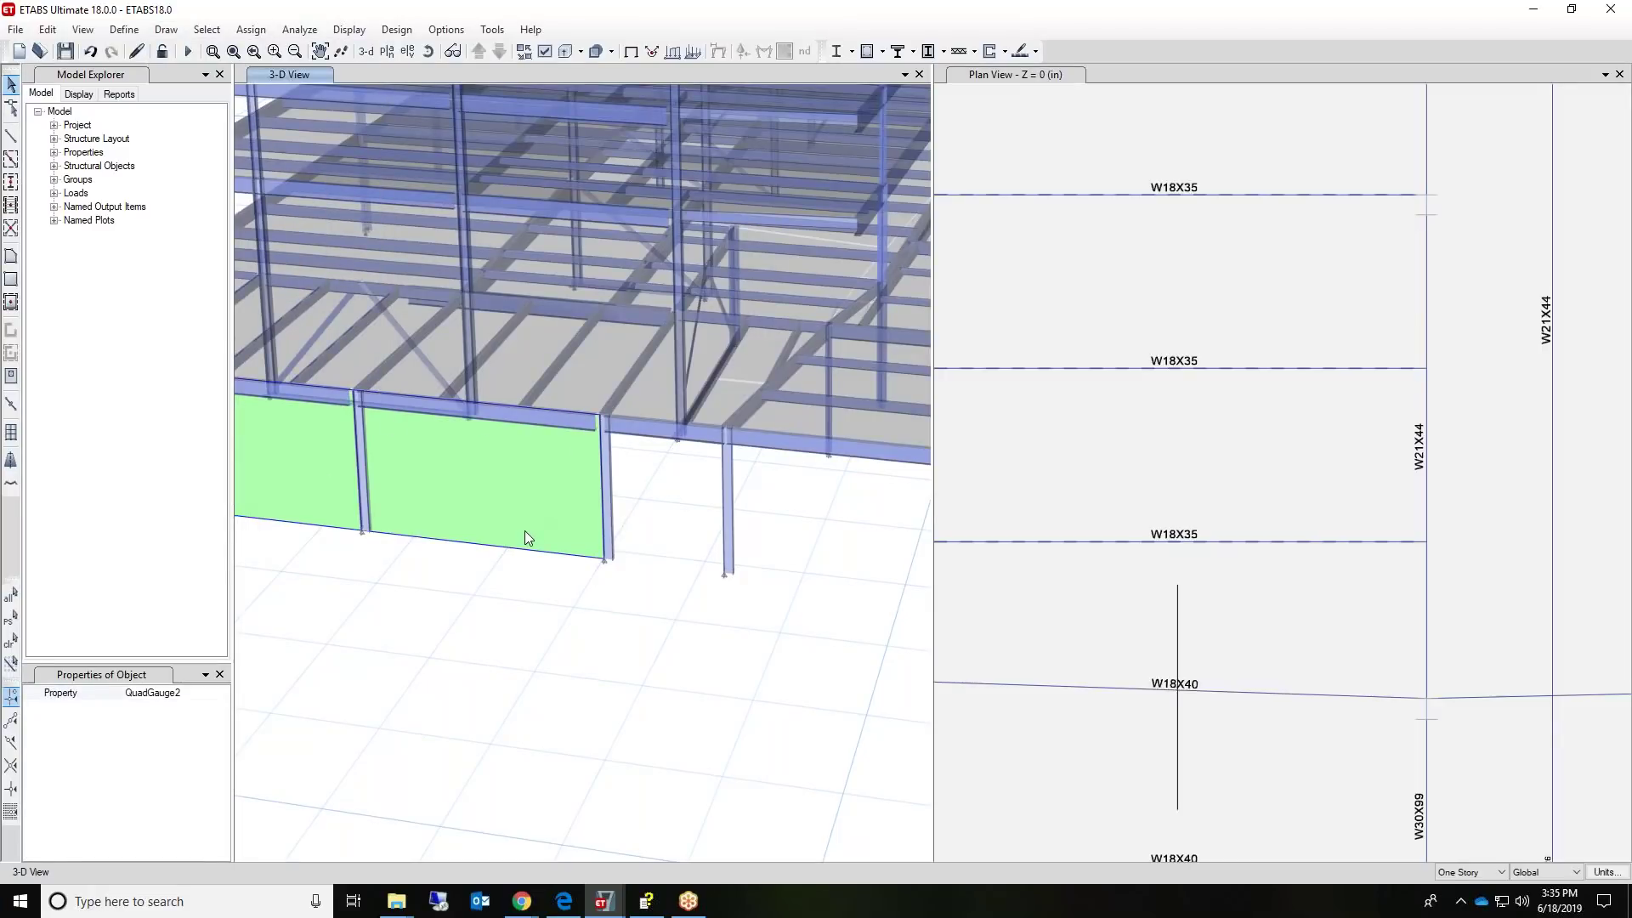
{"action": "left_click", "coordinate": [606, 420]}
{"action": "left_click", "coordinate": [604, 559]}
{"action": "left_click", "coordinate": [724, 572]}
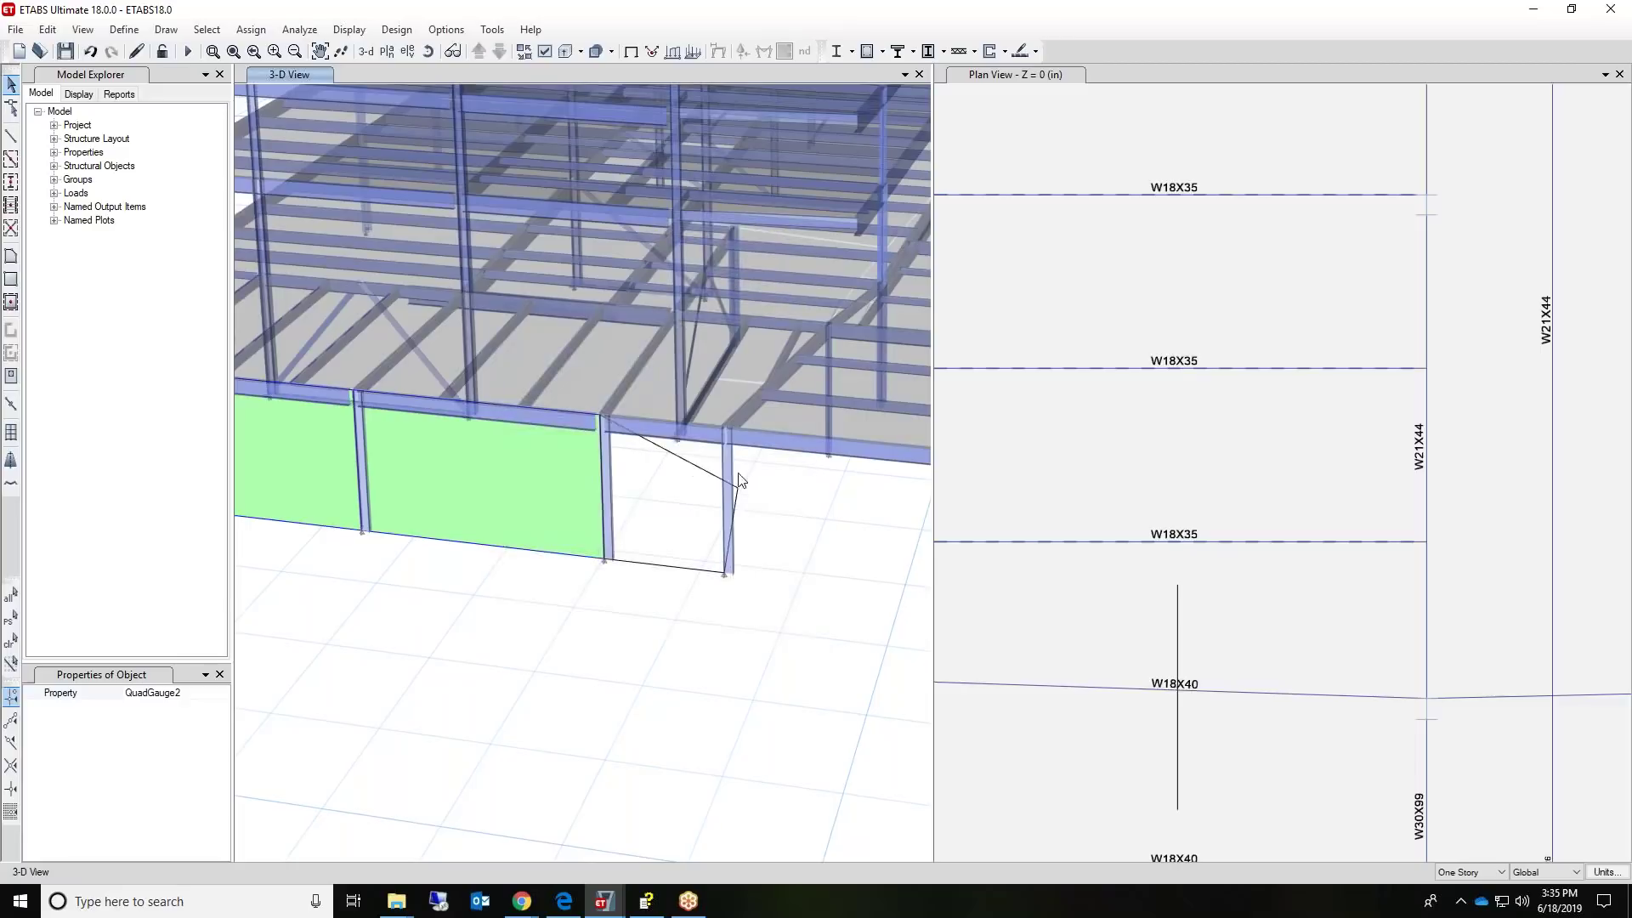
{"action": "left_click", "coordinate": [722, 429]}
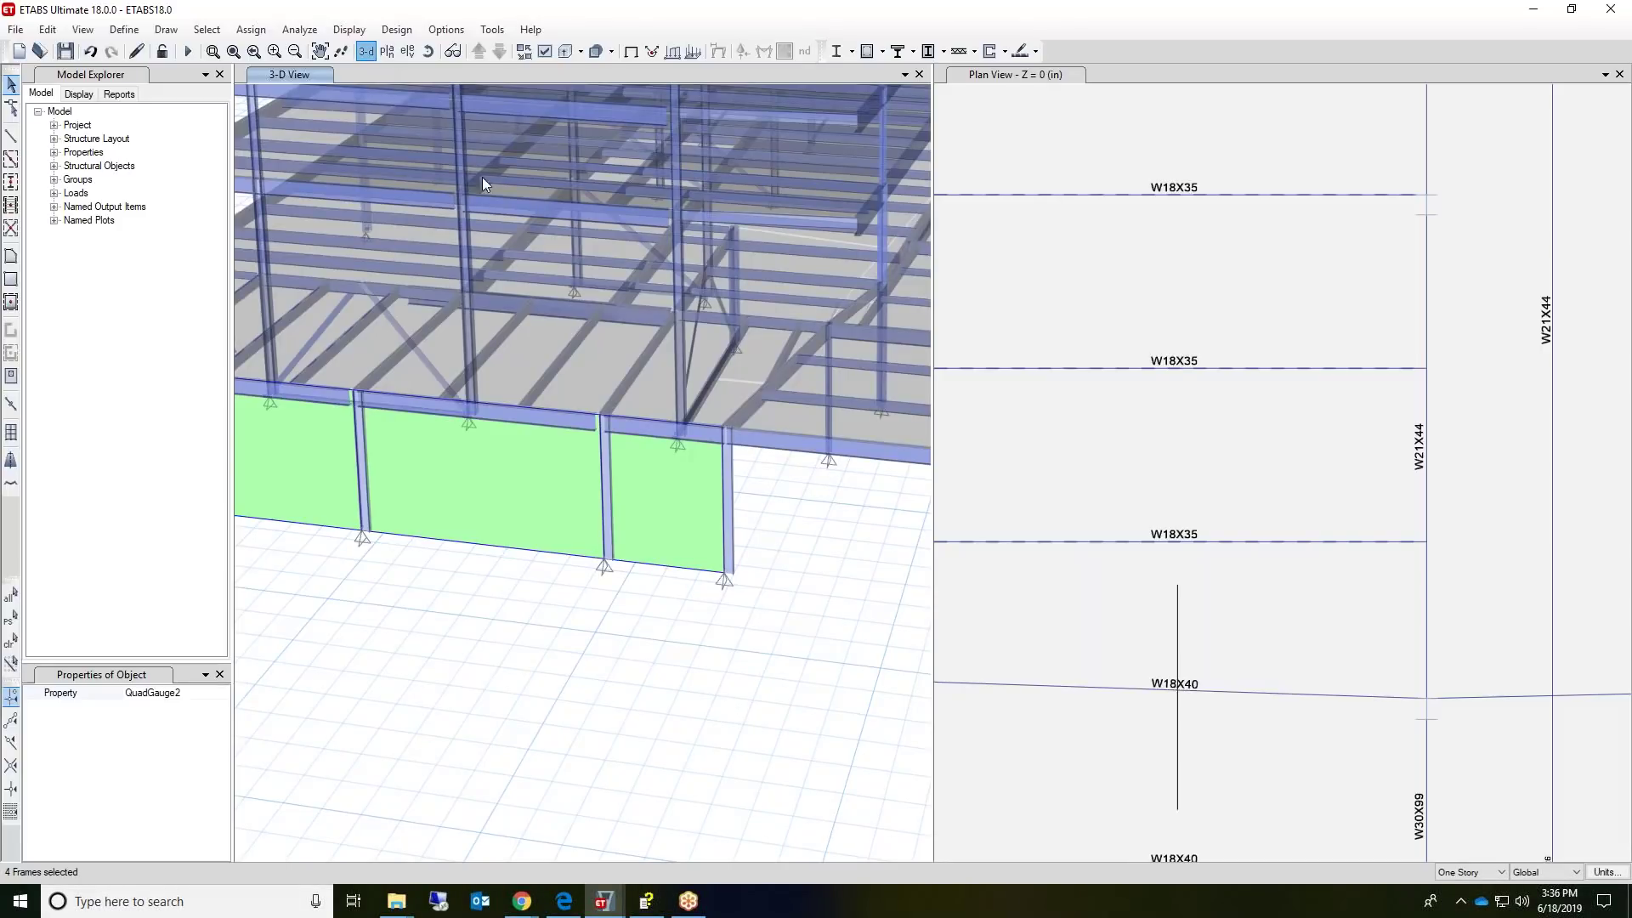
{"action": "scroll", "coordinate": [523, 223], "scroll_direction": "down", "scroll_amount": 1}
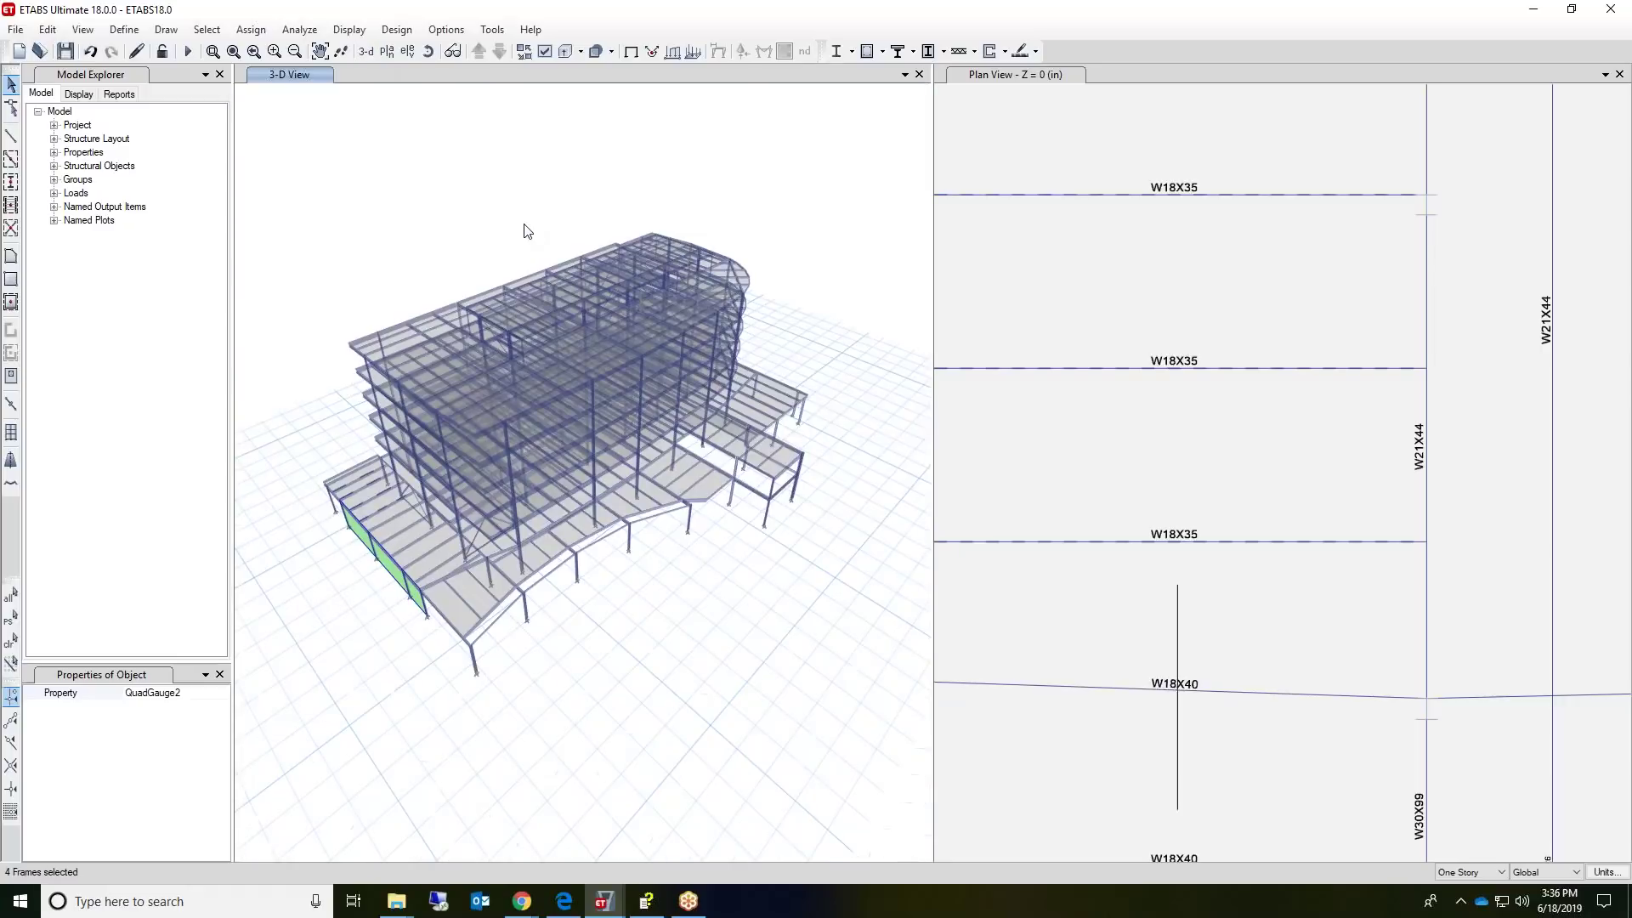
- Run the analysis and display the Quad Strain Gauge - Shear and Quad Strain Gauge - Rotation result tables
{"action": "left_click", "coordinate": [188, 51]}
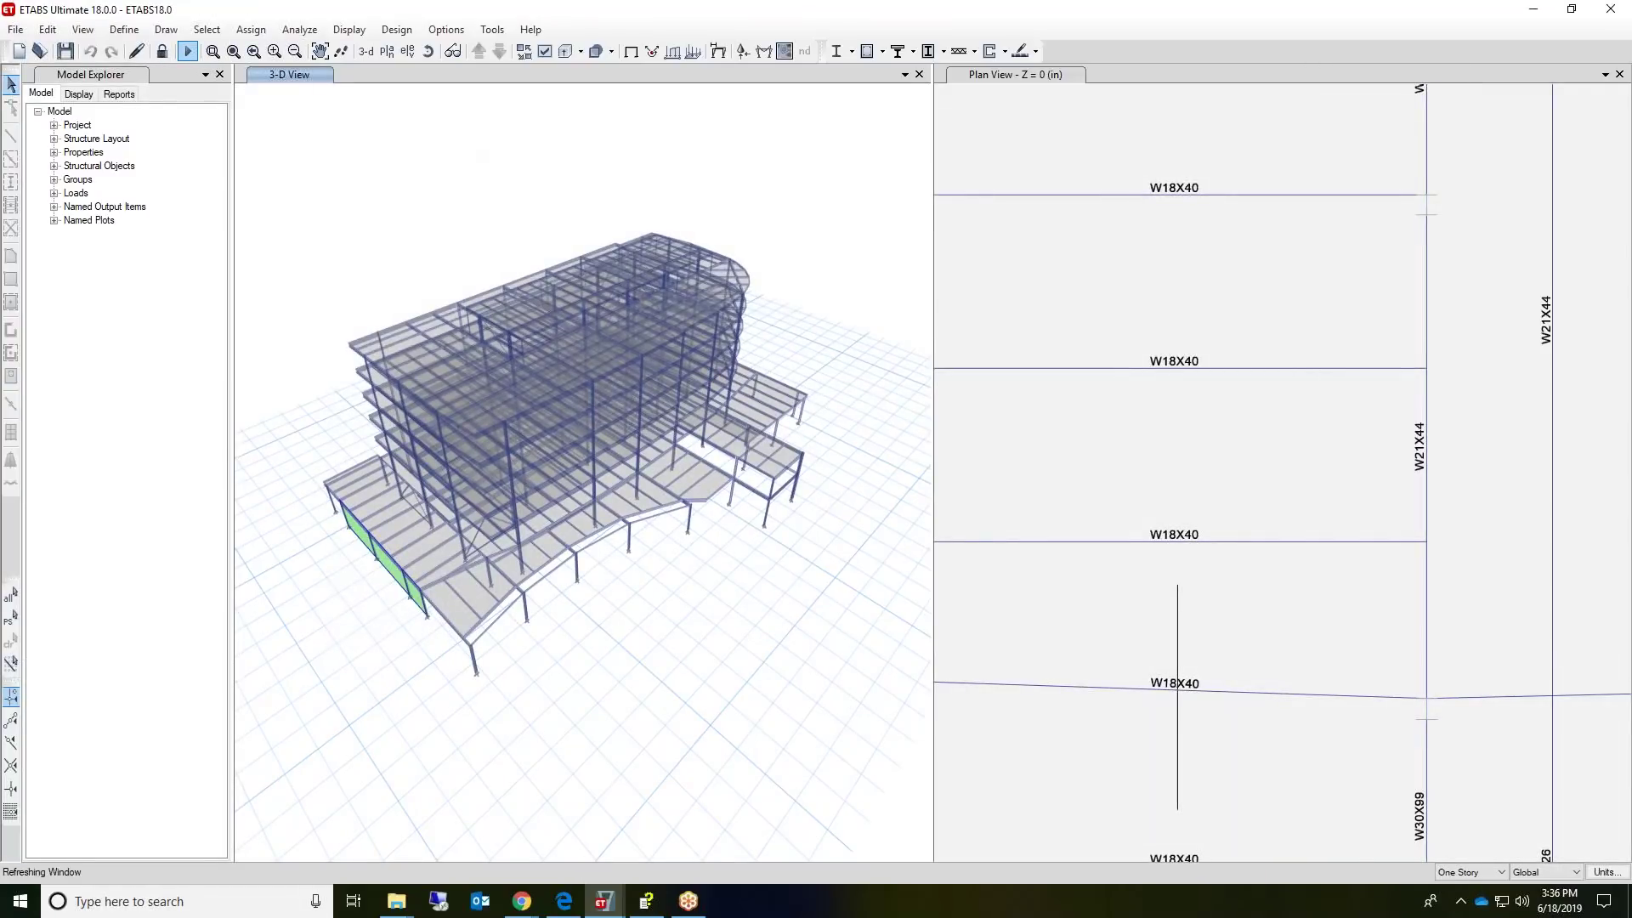
{"action": "left_click", "coordinate": [357, 34]}
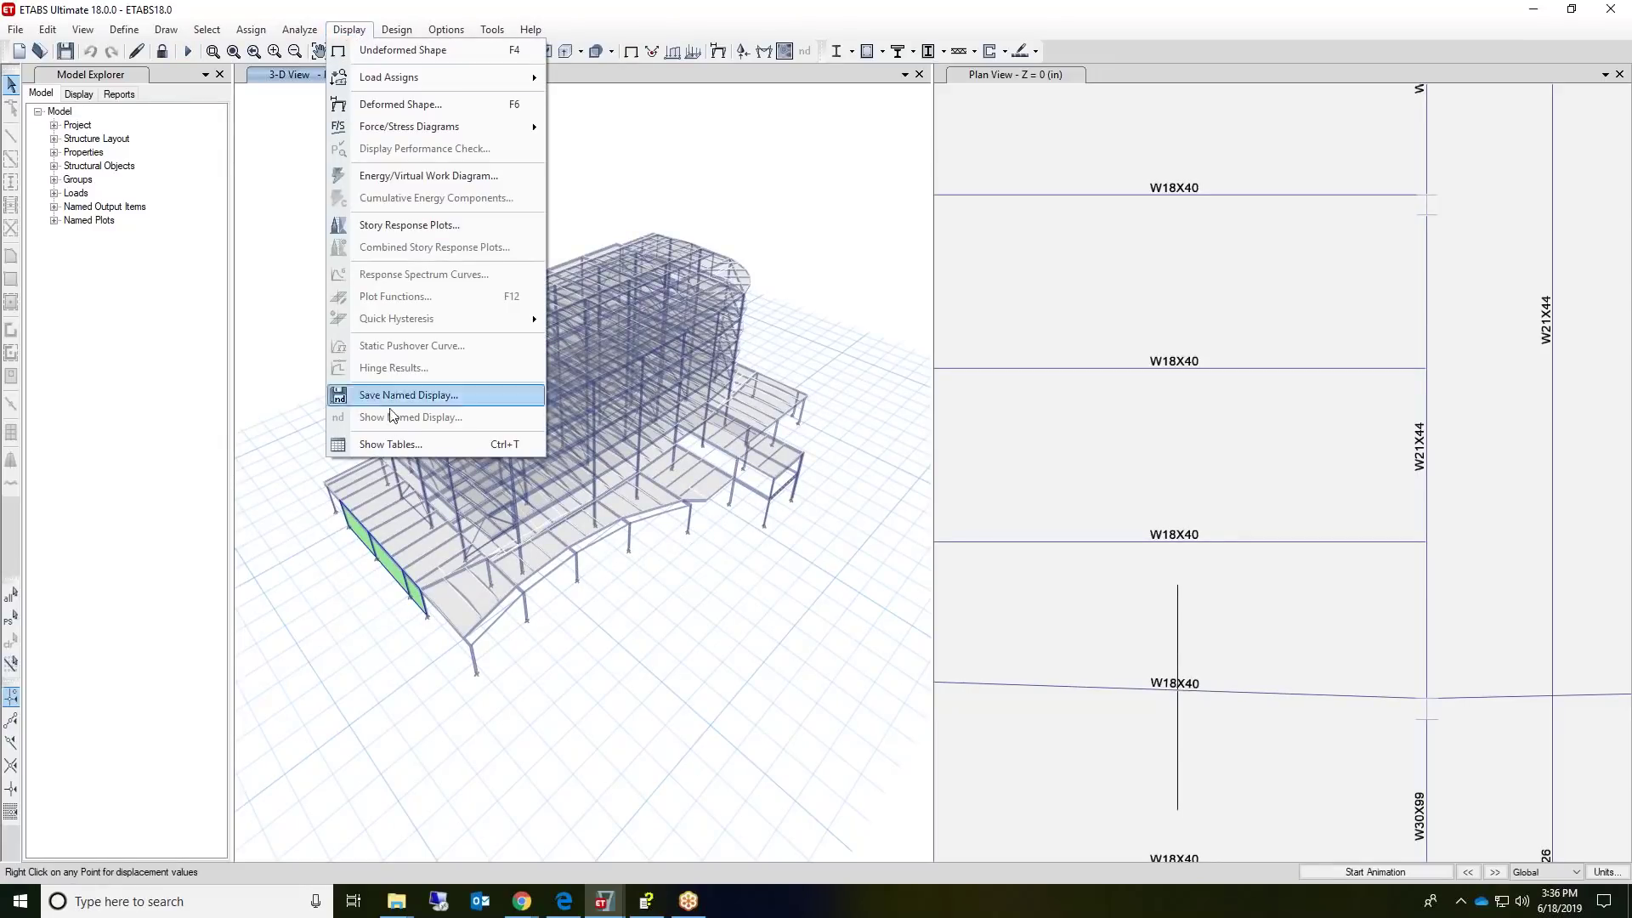
{"action": "left_click", "coordinate": [390, 446]}
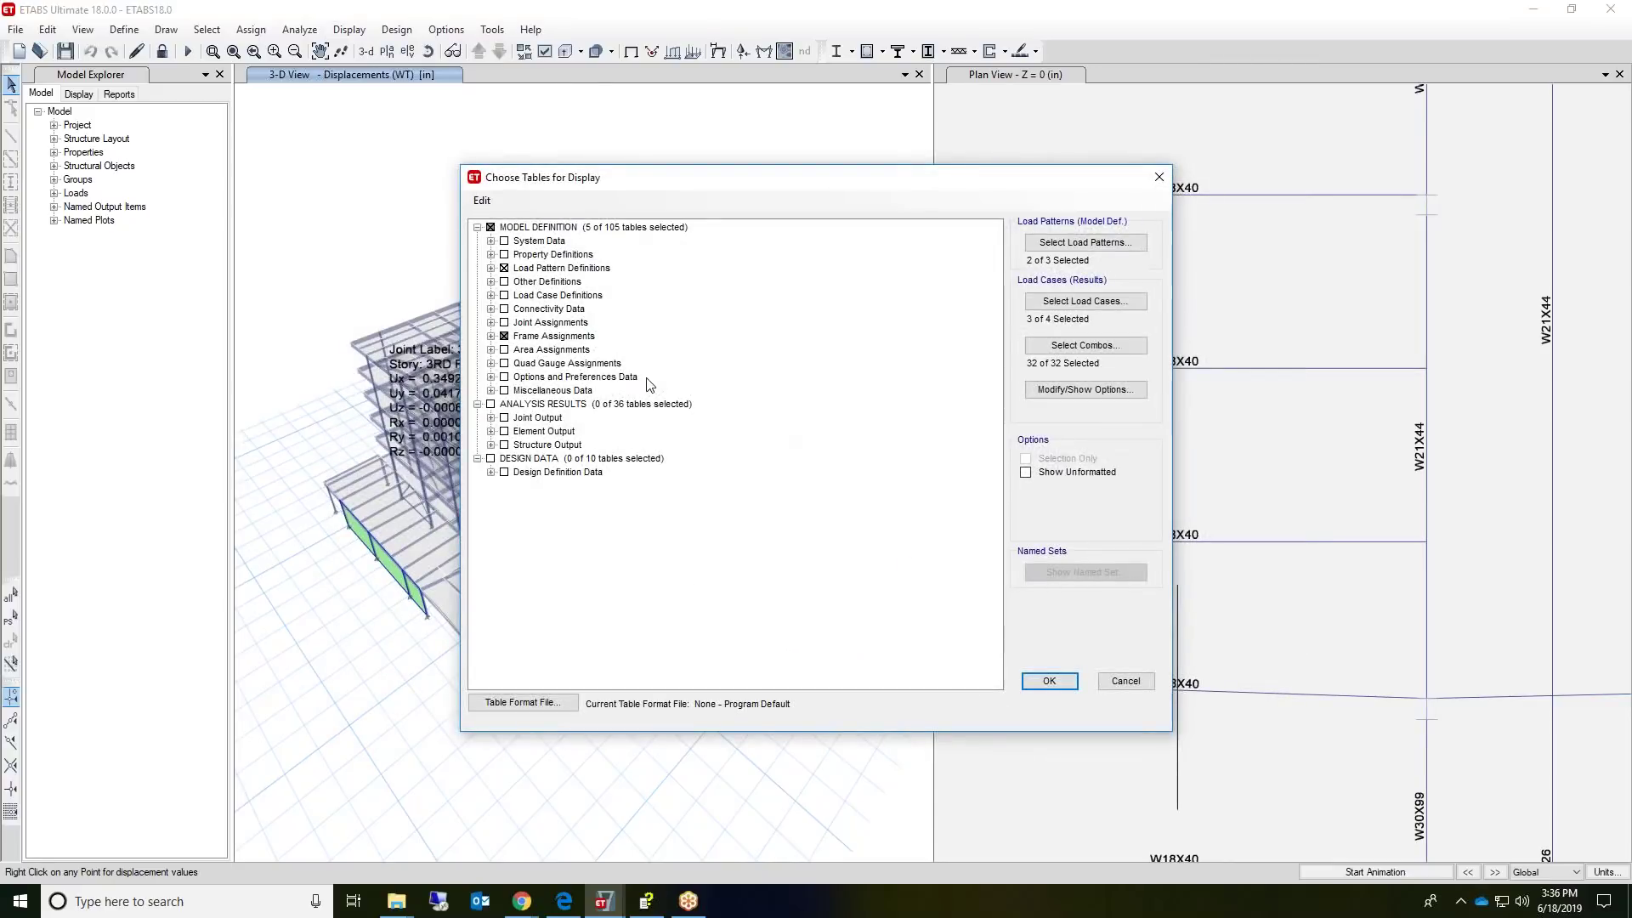
{"action": "left_click", "coordinate": [491, 445]}
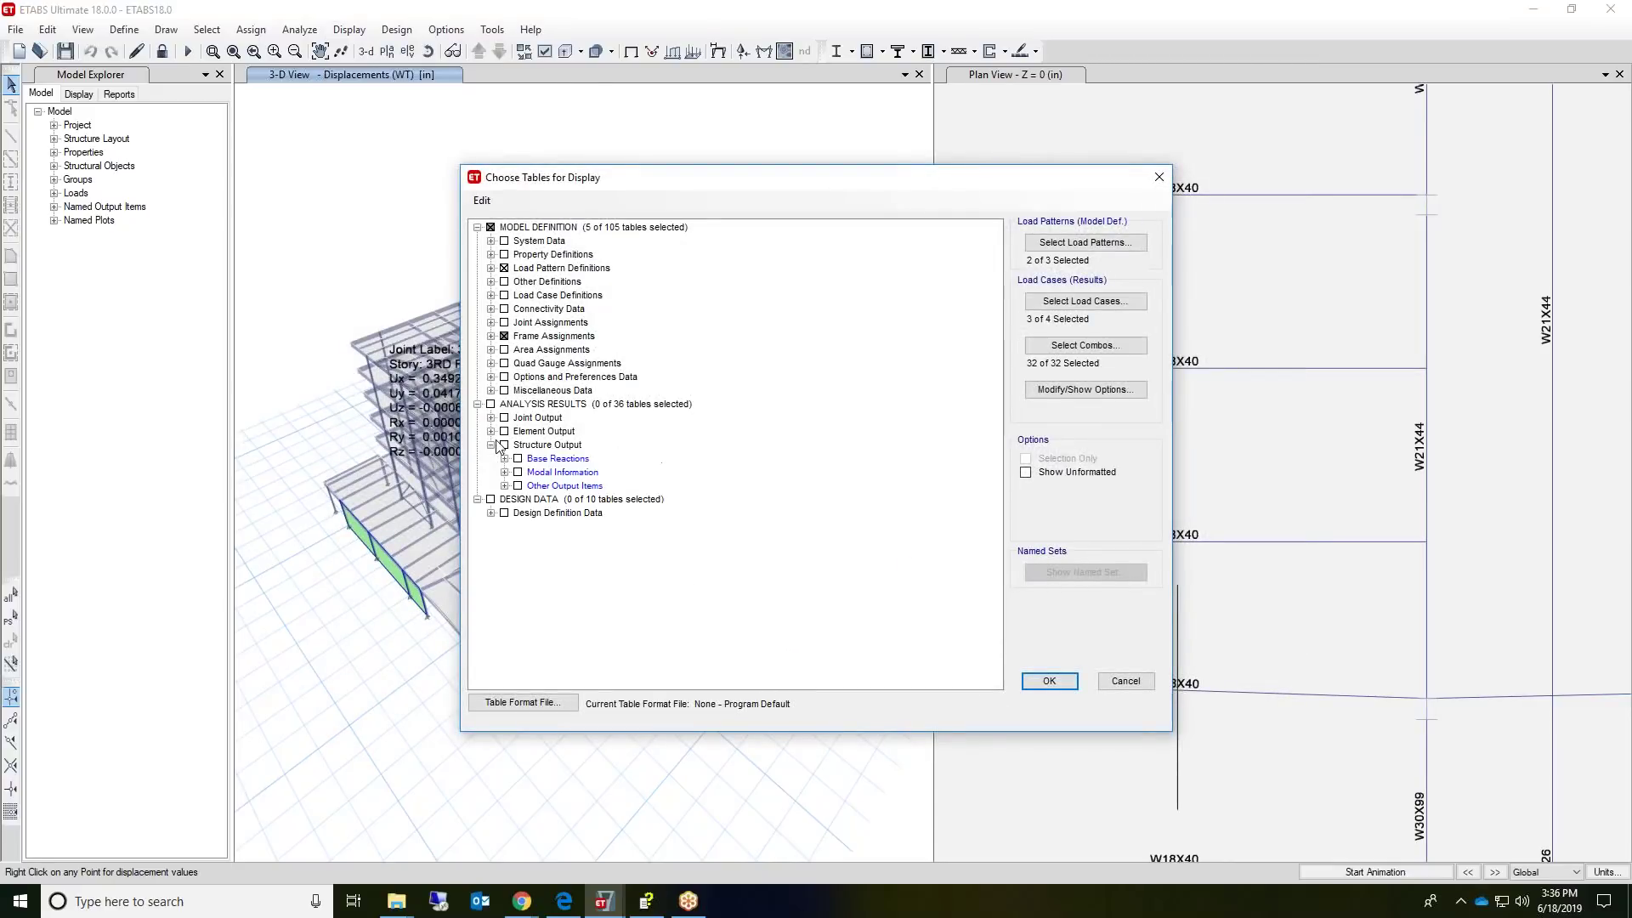
{"action": "left_click", "coordinate": [491, 431]}
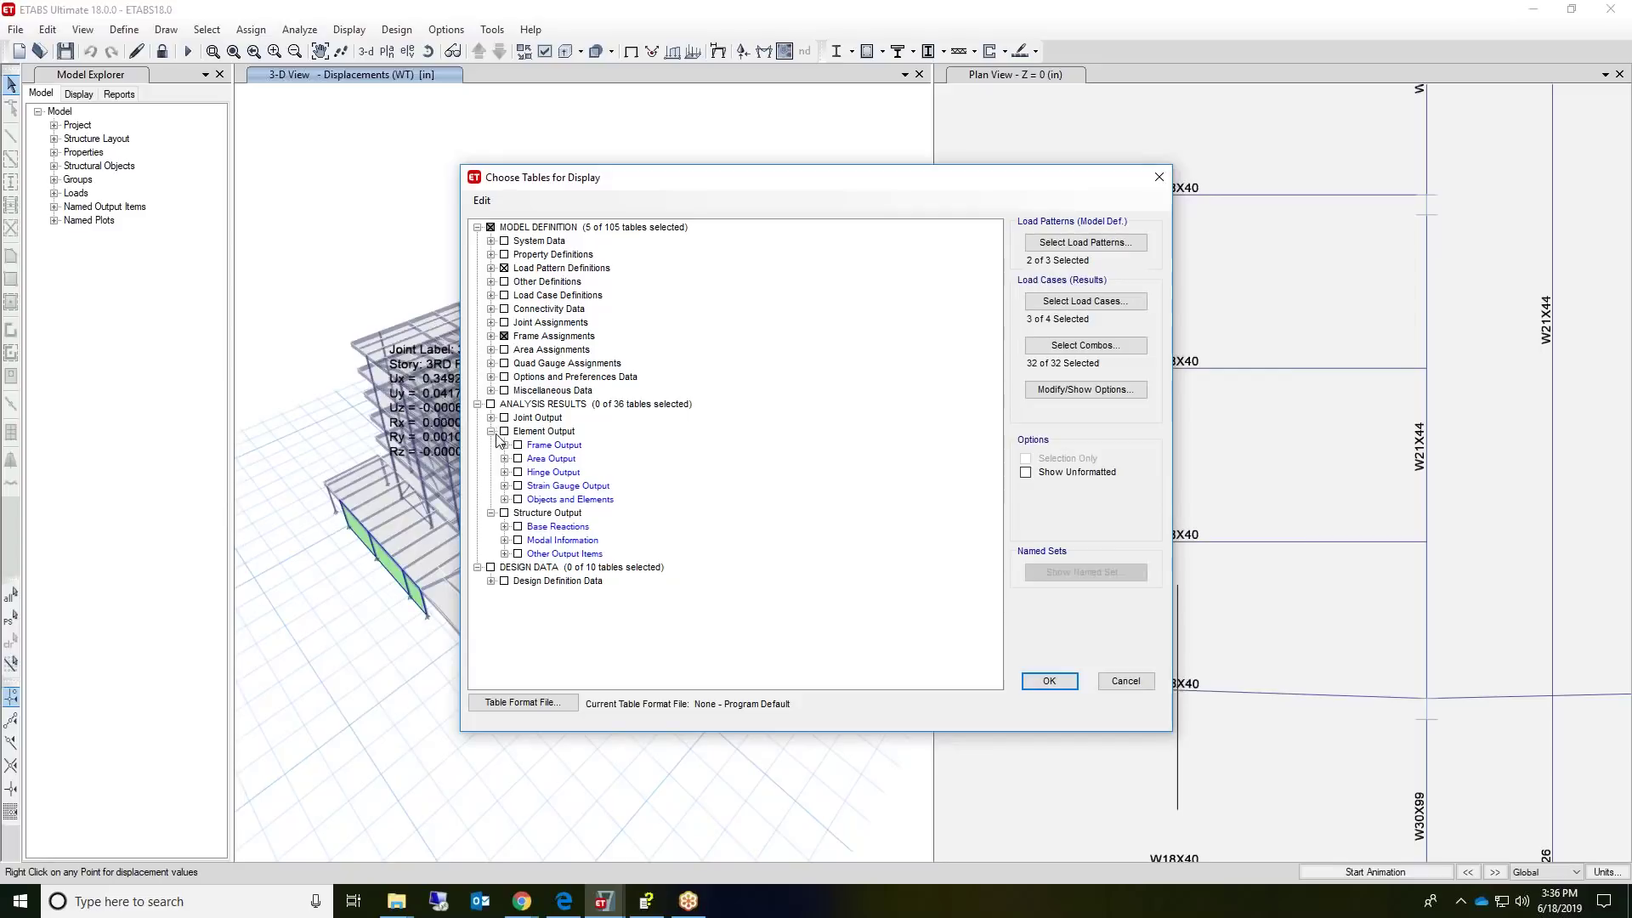
{"action": "left_click", "coordinate": [505, 485]}
{"action": "left_click", "coordinate": [532, 499]}
{"action": "left_click", "coordinate": [532, 513]}
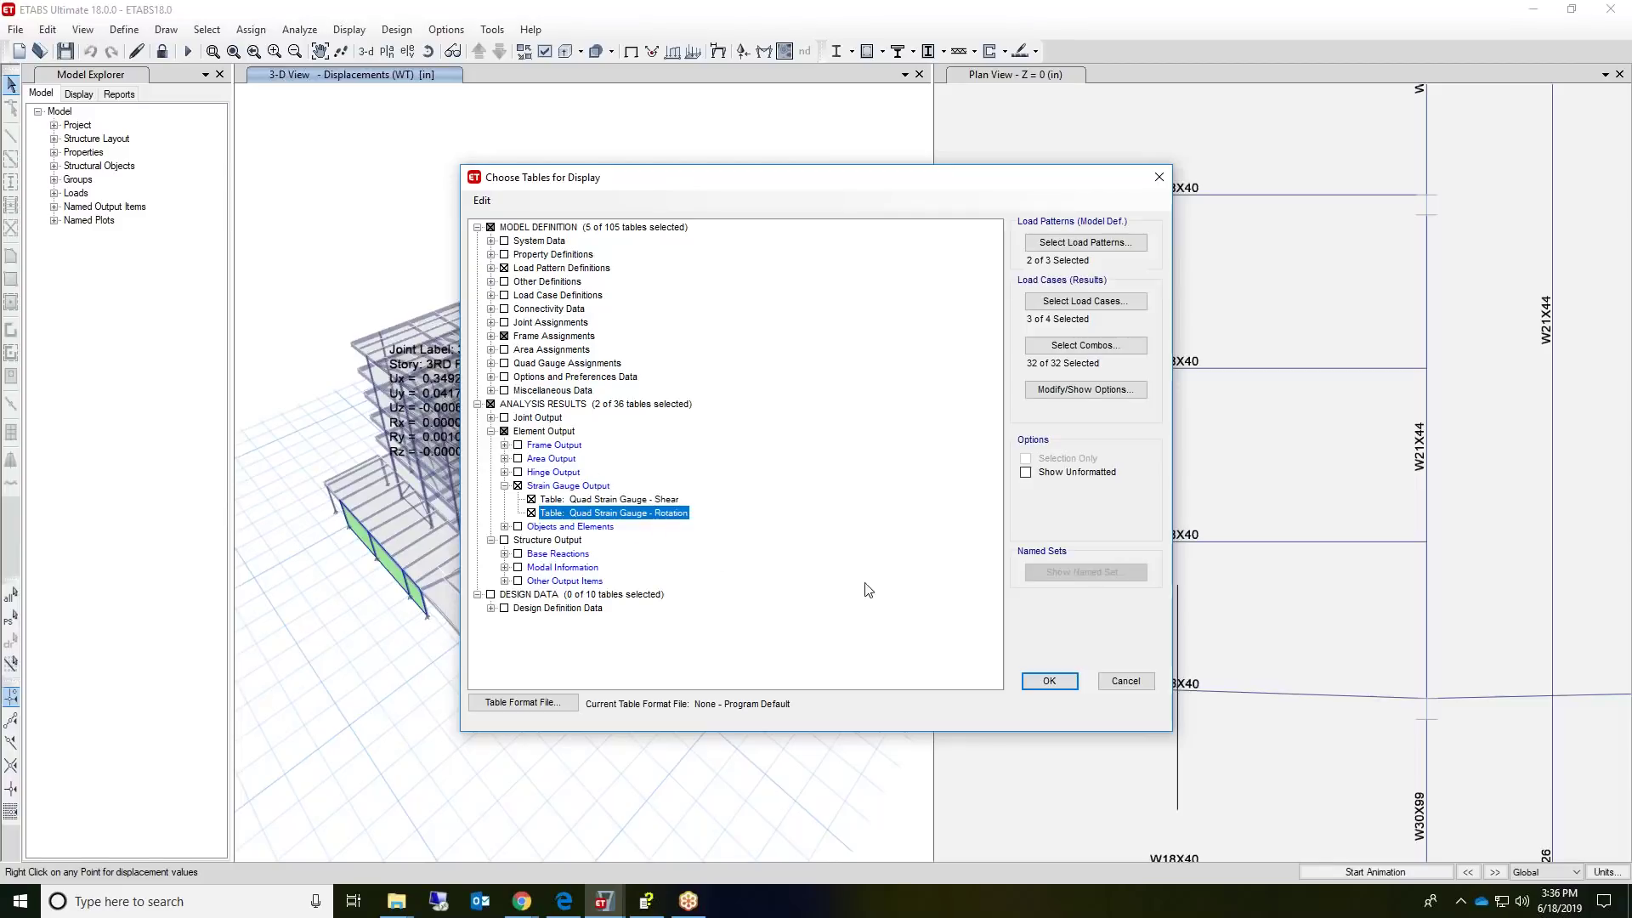
{"action": "left_click", "coordinate": [1051, 681]}
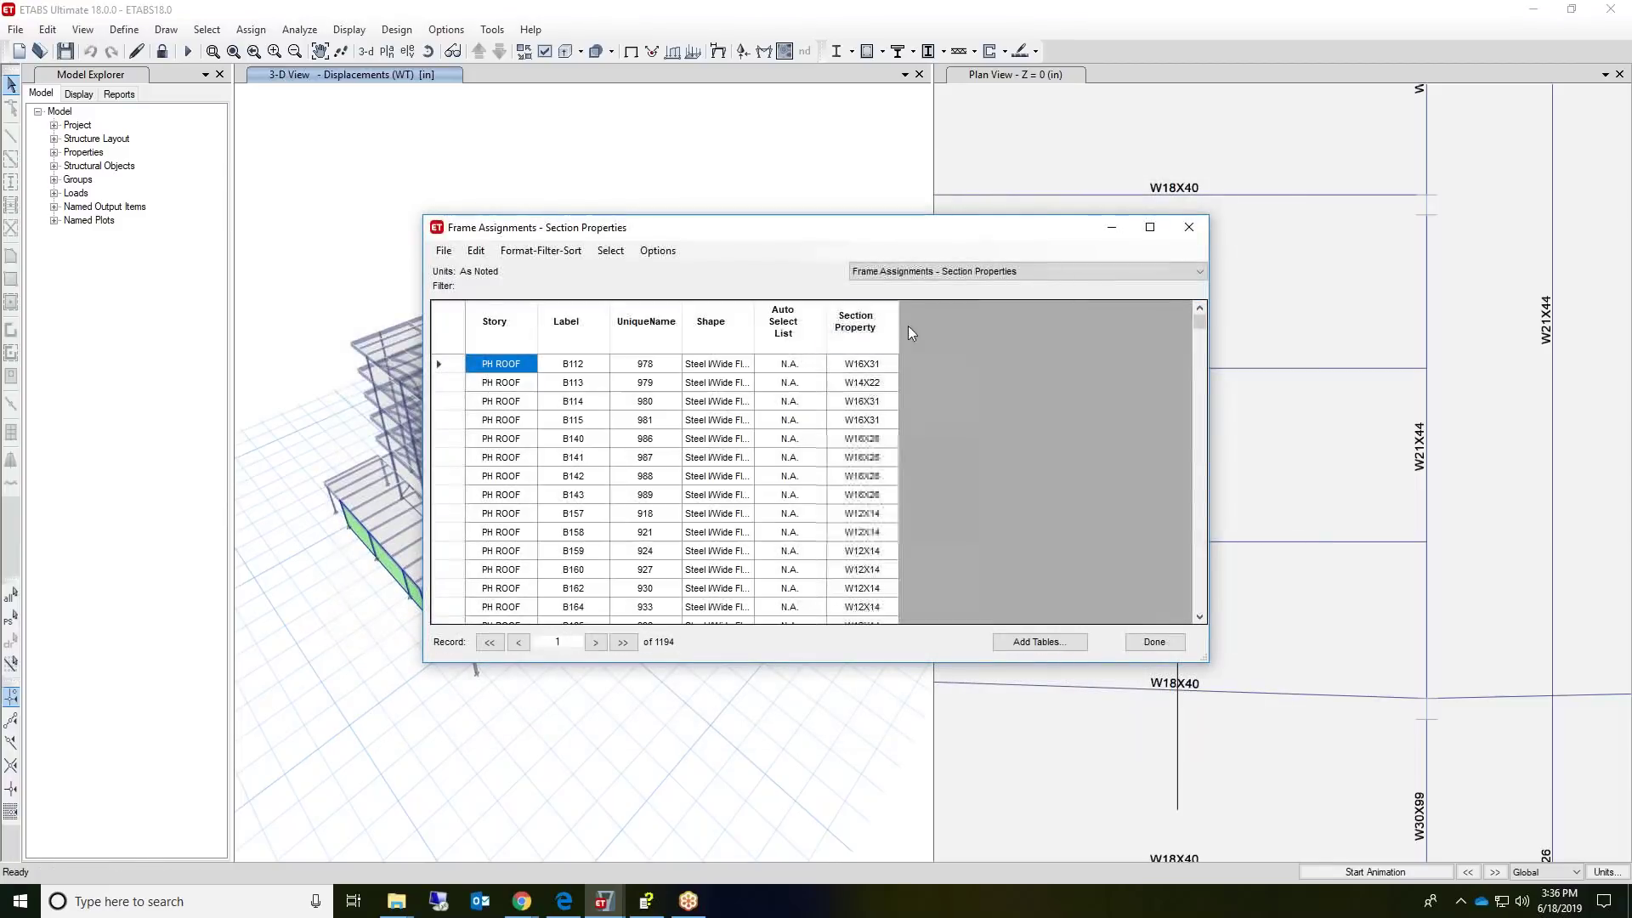
- Switch to the Quad Strain Gauge - Rotation table and maximize it to examine the rotations and gauge status
{"action": "left_click", "coordinate": [961, 272]}
{"action": "left_click", "coordinate": [946, 348]}
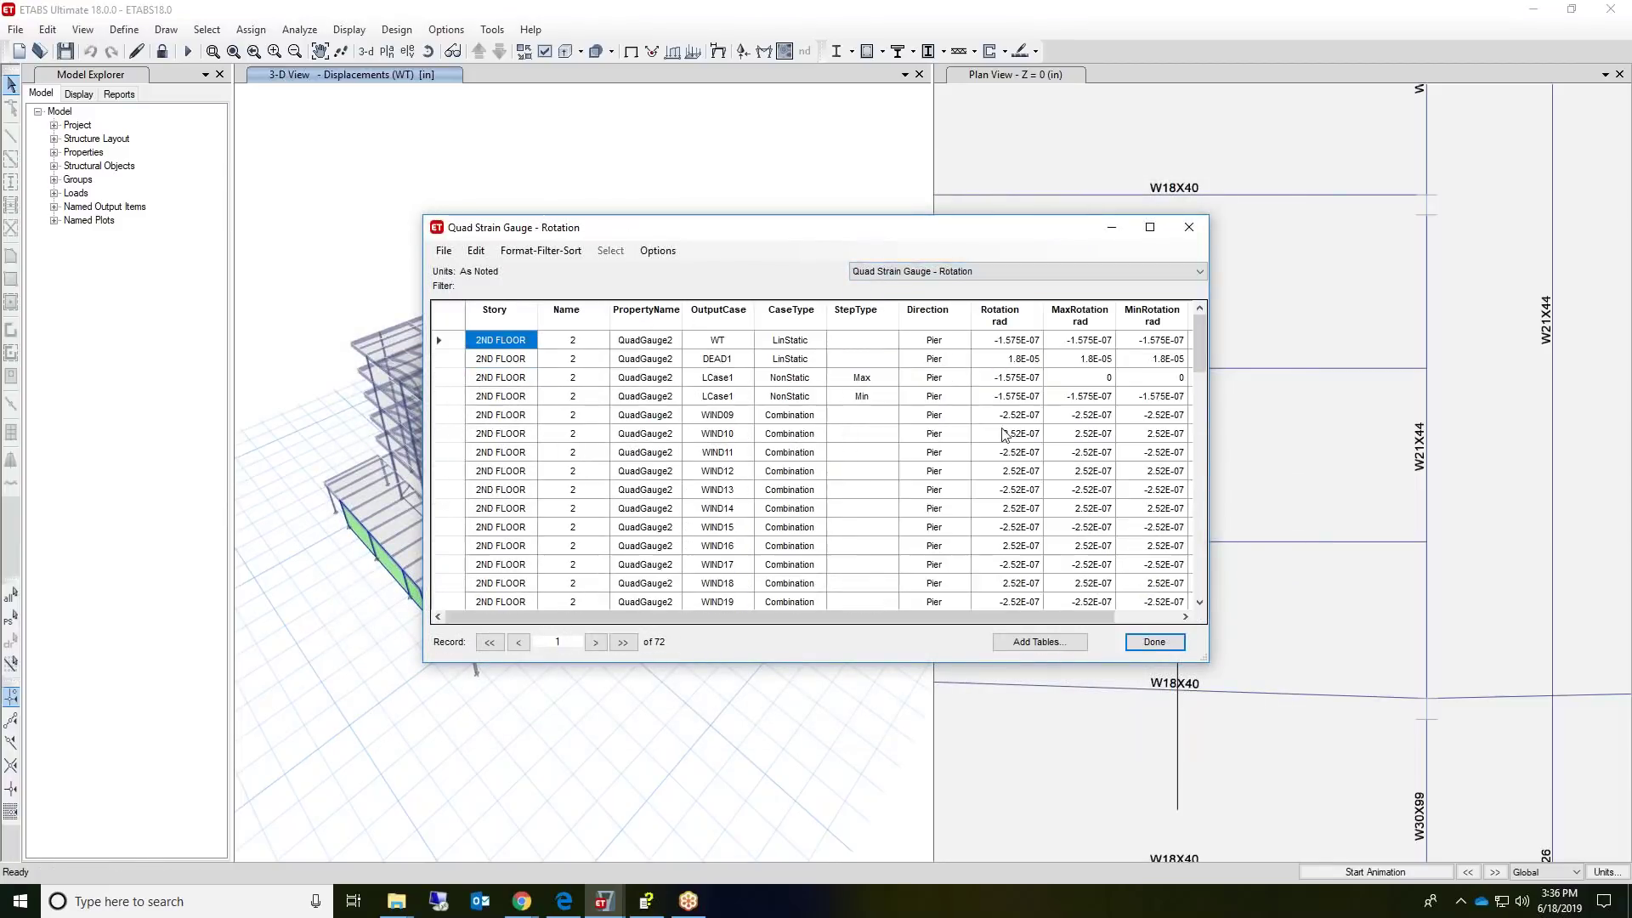
{"action": "left_click", "coordinate": [1147, 234]}
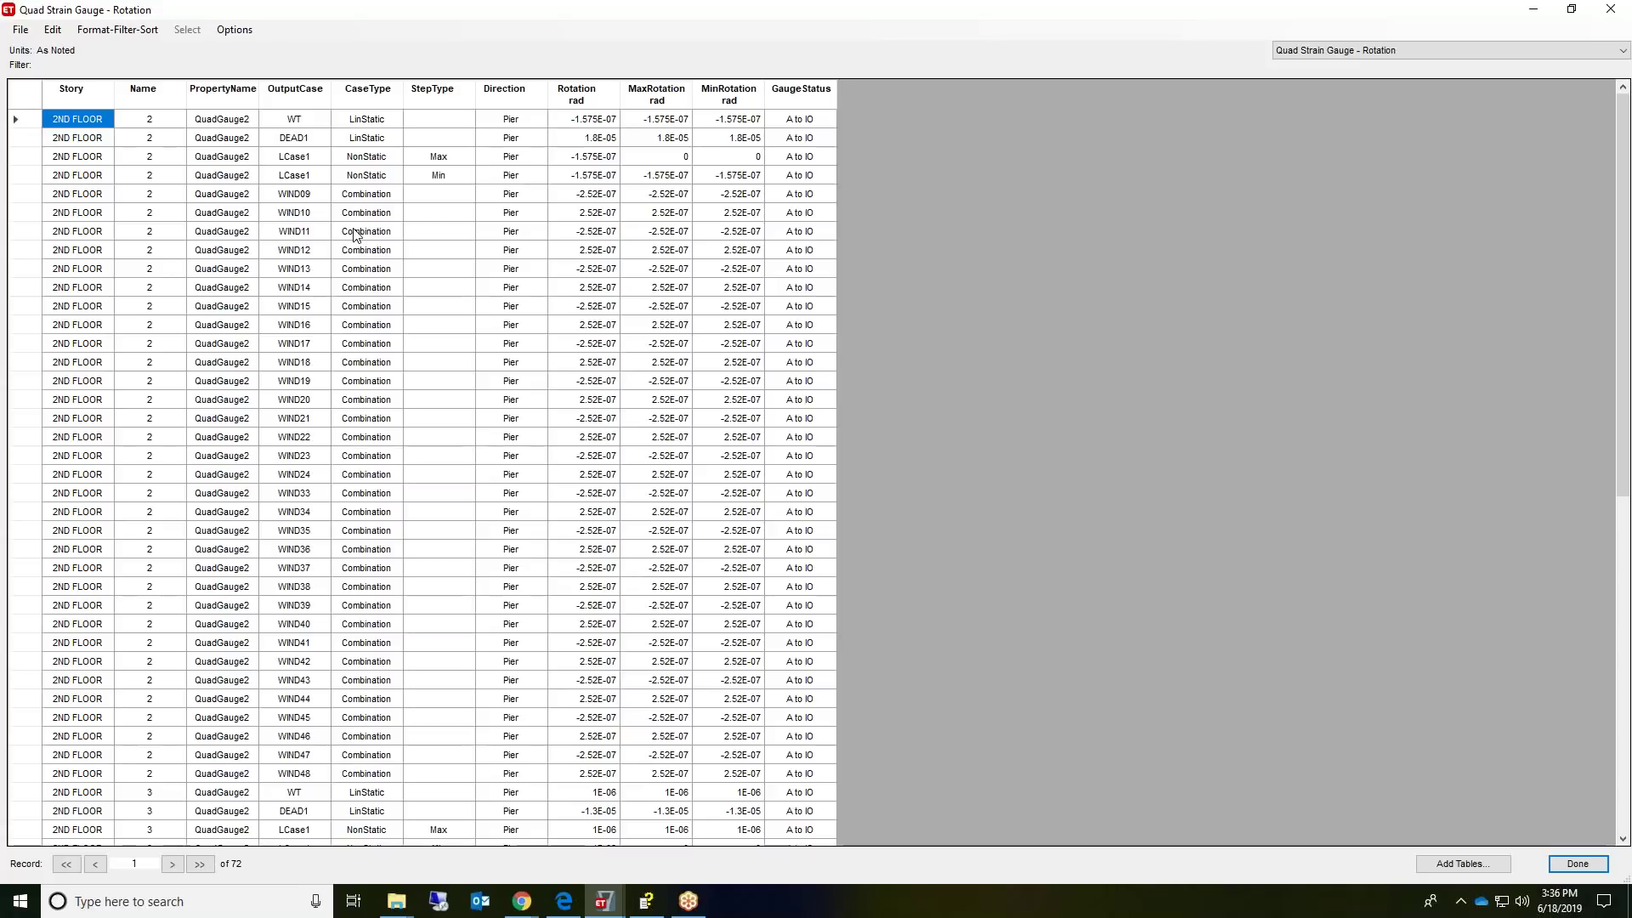
- Examine the remaining rows of the quad strain gauge rotation table, and minimize the table window to return to the model
{"action": "scroll", "coordinate": [394, 299], "scroll_direction": "down", "scroll_amount": 1}
{"action": "scroll", "coordinate": [393, 299], "scroll_direction": "down", "scroll_amount": 10}
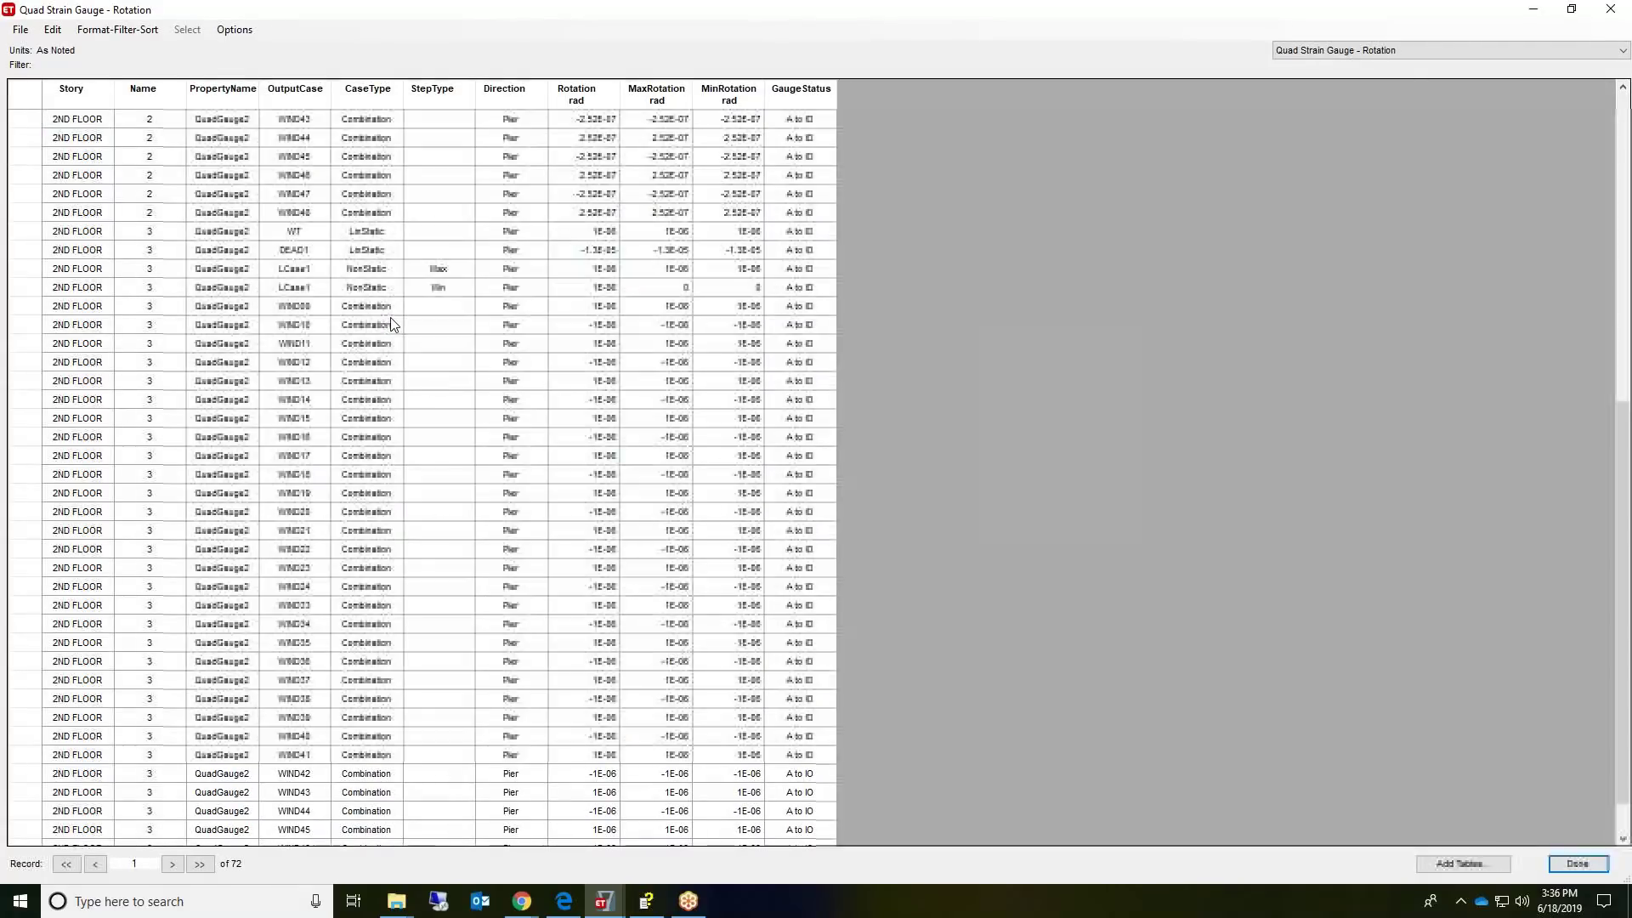
{"action": "left_click", "coordinate": [1533, 10]}
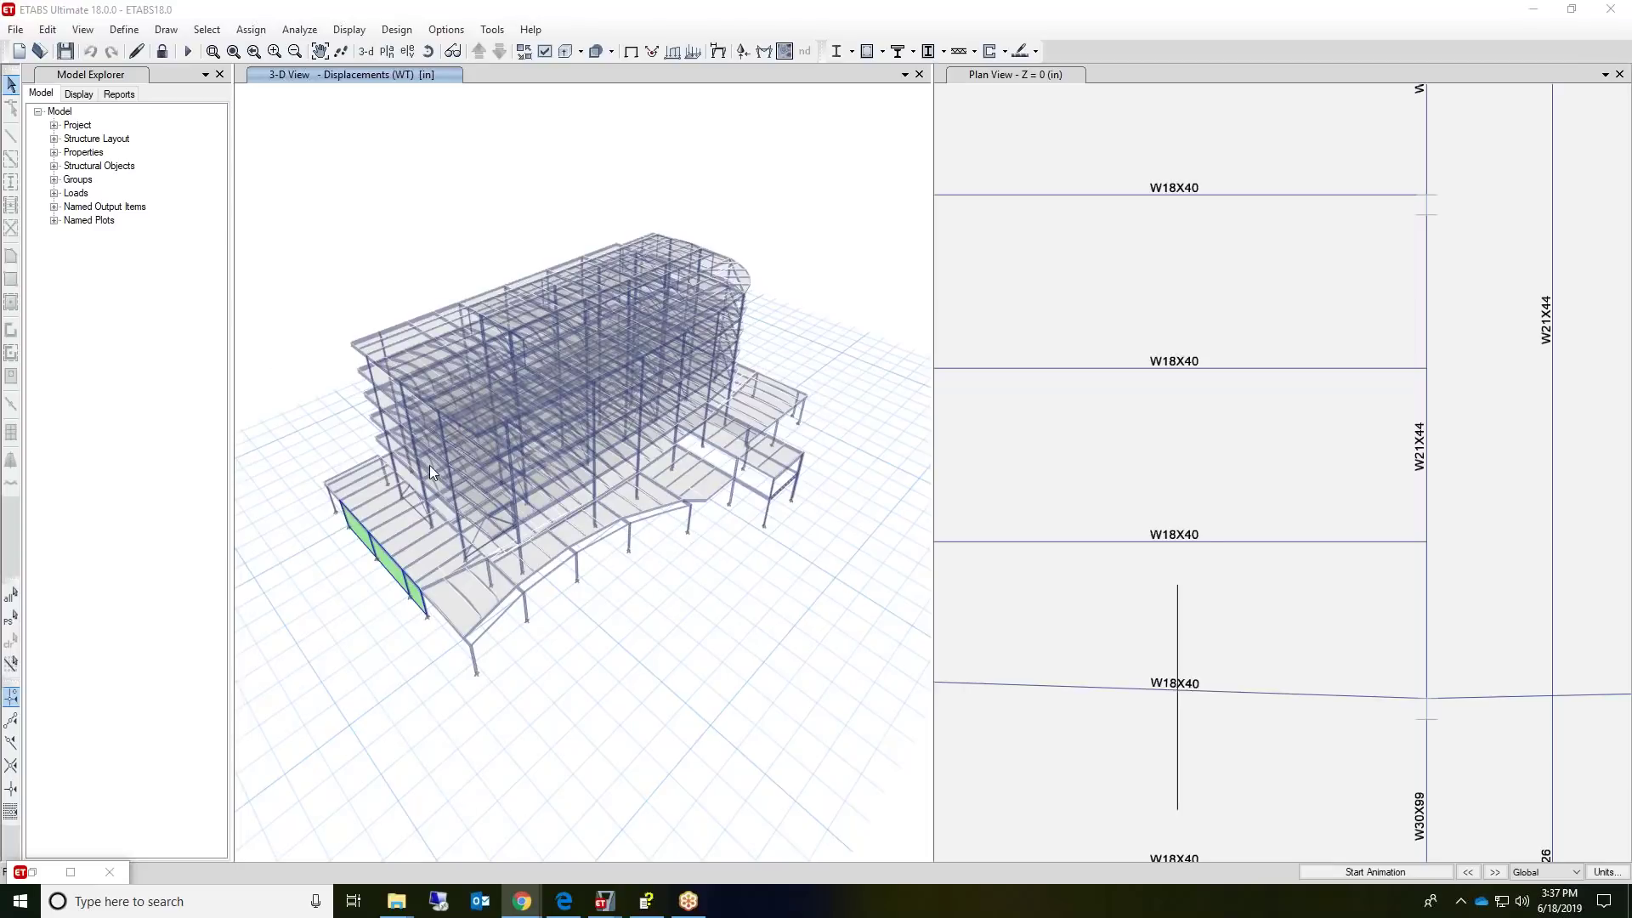
- Switch to the CSI API ETABS v1 help and review the methods of the cDatabaseTables interface
{"action": "left_click", "coordinate": [634, 908]}
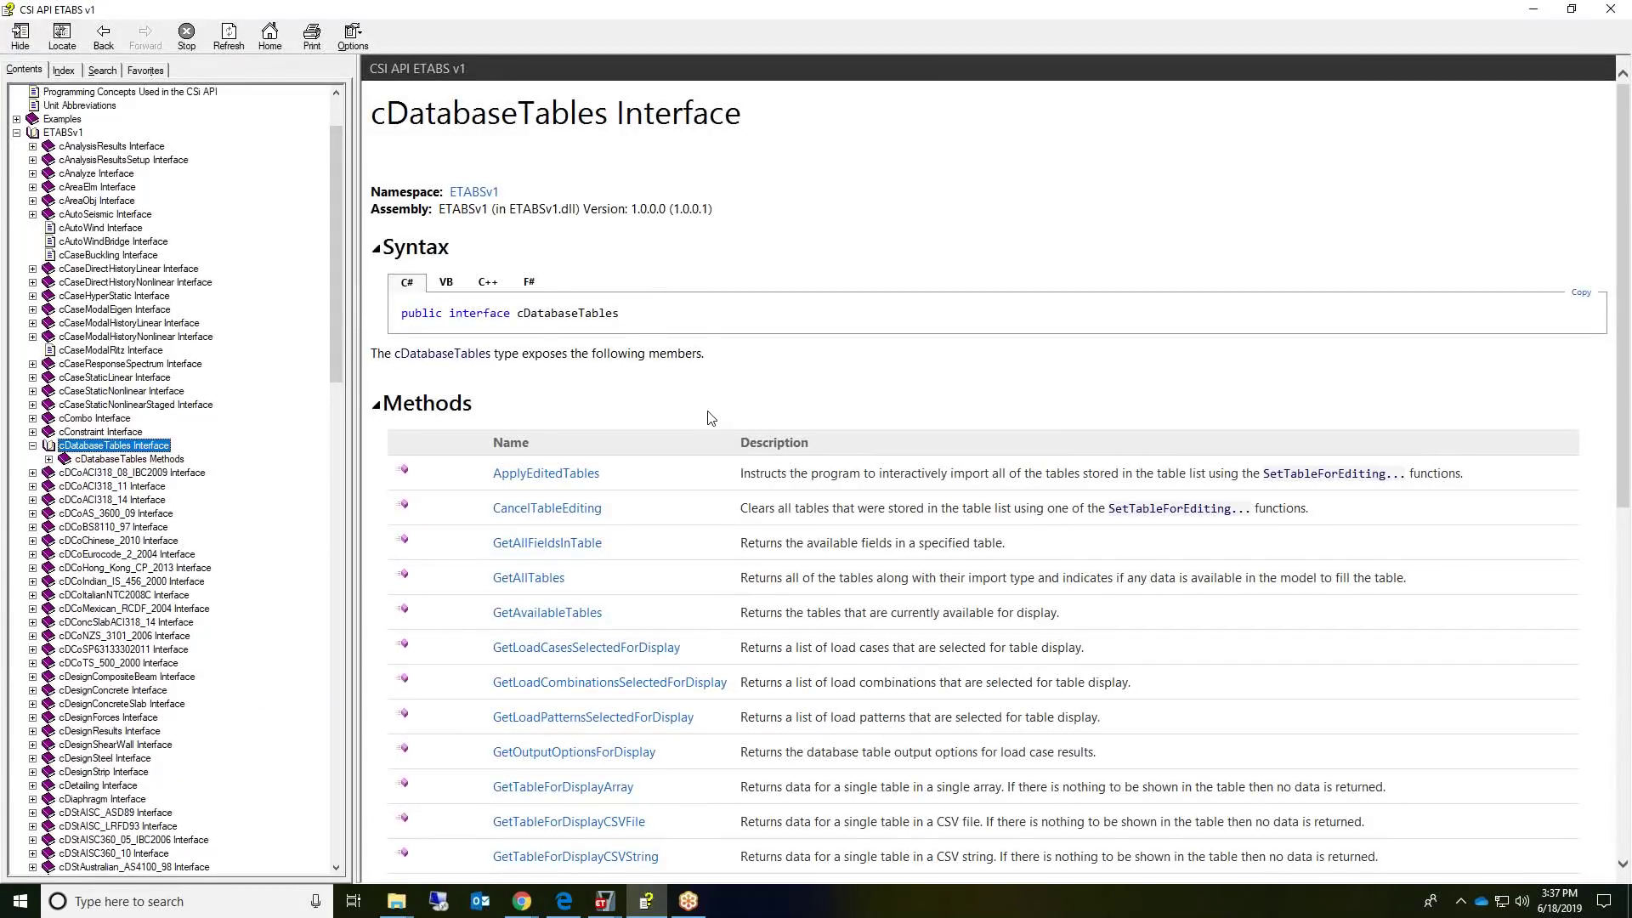
{"action": "scroll", "coordinate": [790, 433], "scroll_direction": "down", "scroll_amount": 4}
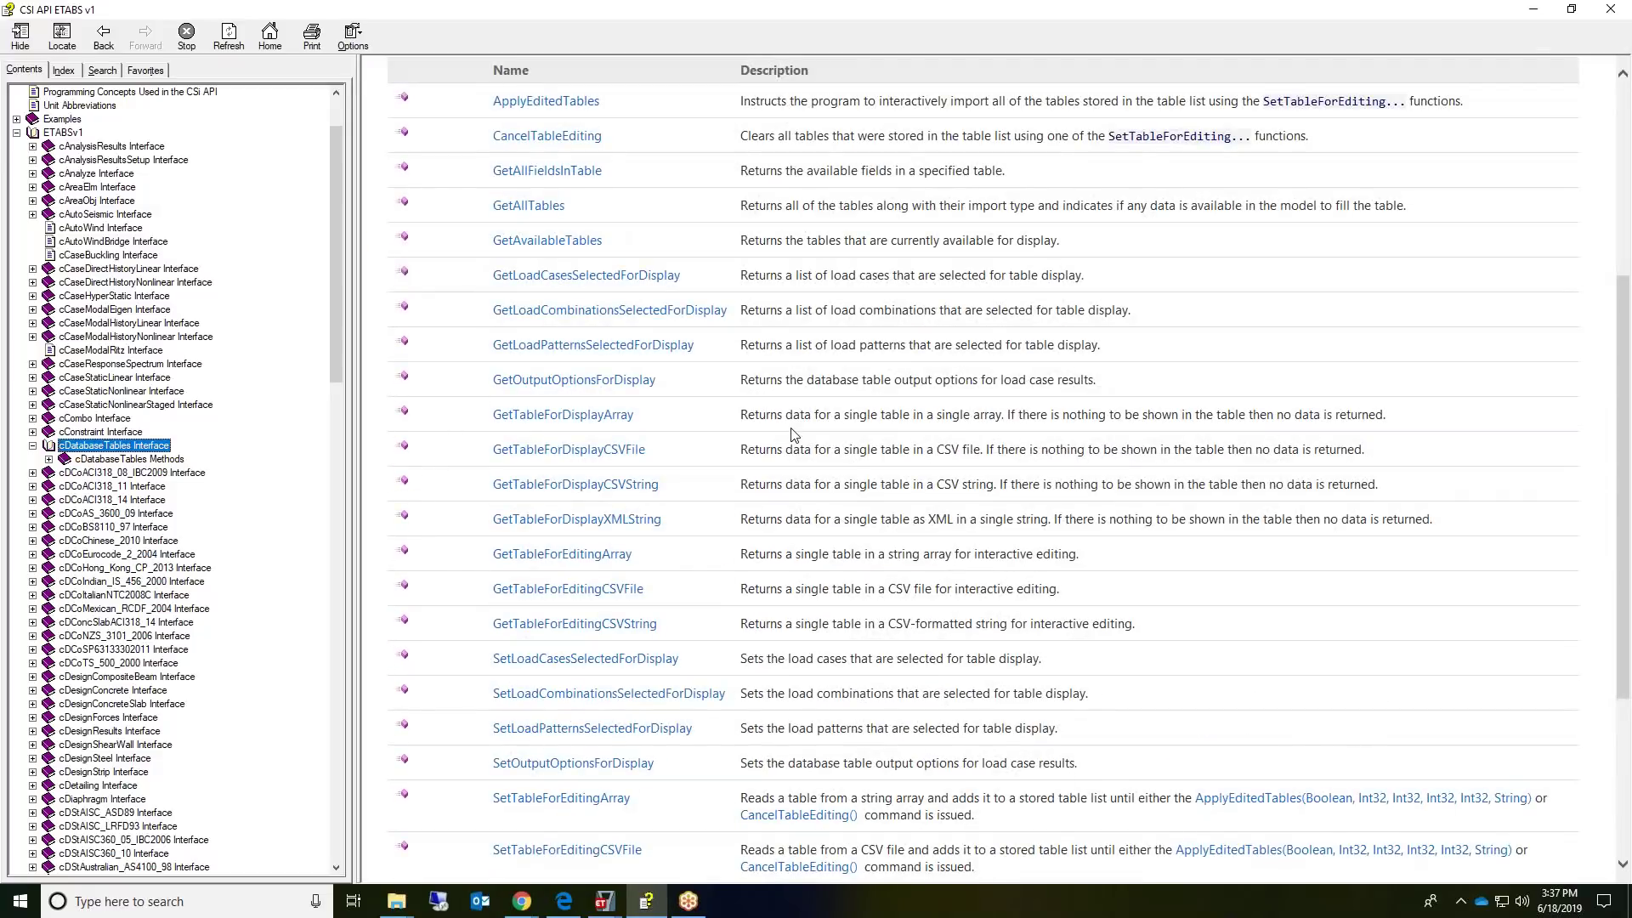
{"action": "scroll", "coordinate": [790, 433], "scroll_direction": "down", "scroll_amount": 3}
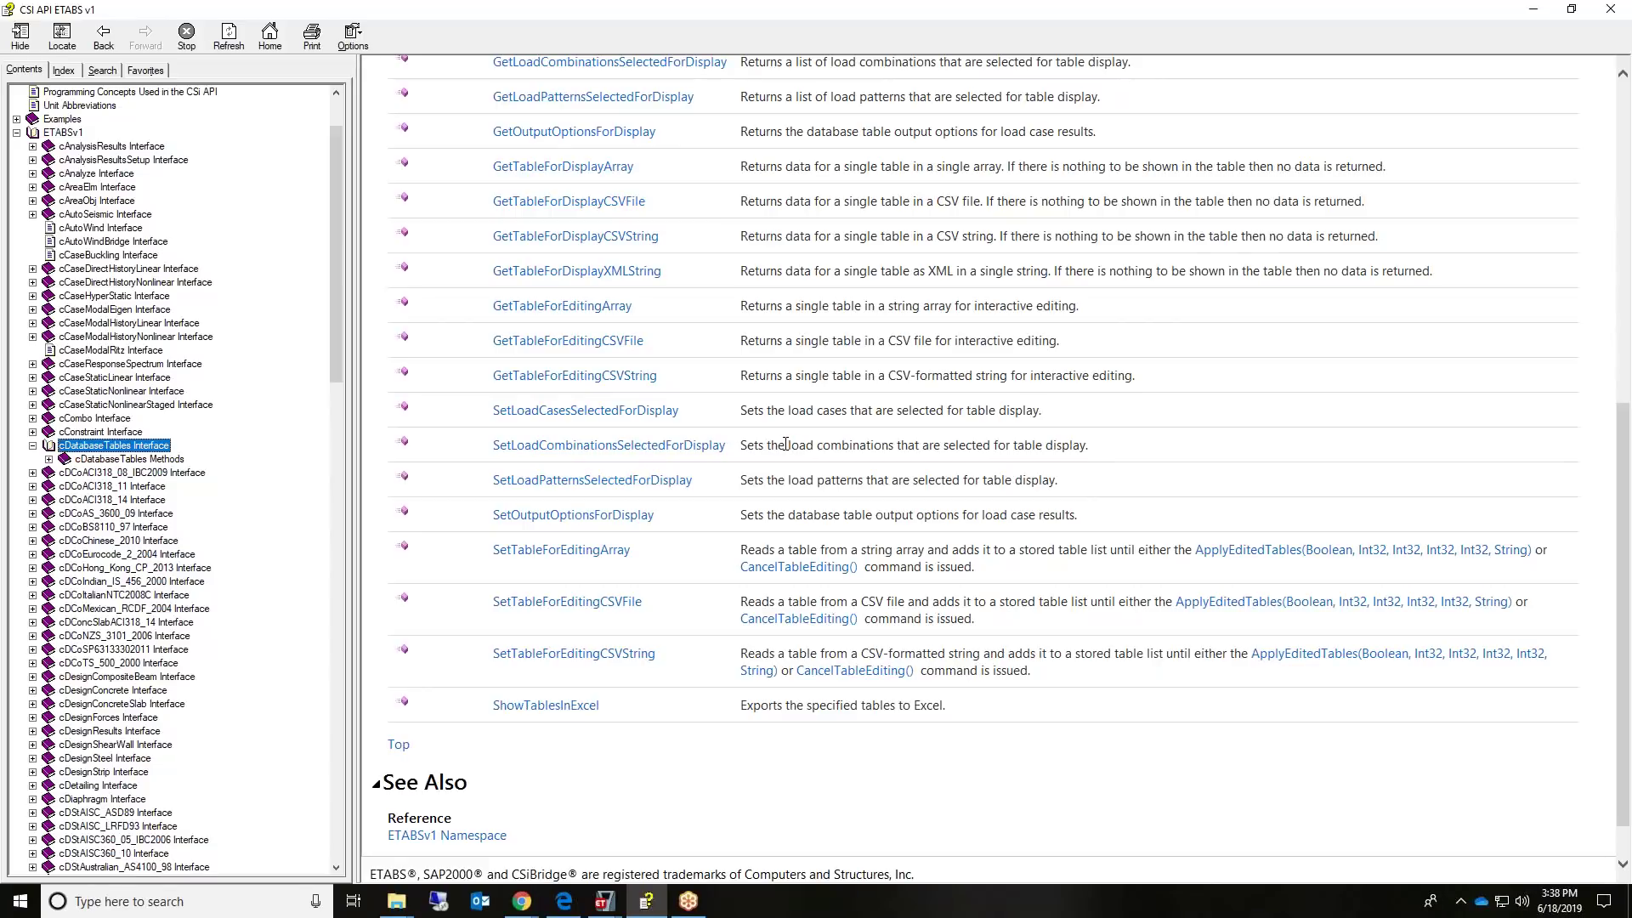
{"action": "scroll", "coordinate": [782, 444], "scroll_direction": "up", "scroll_amount": 8}
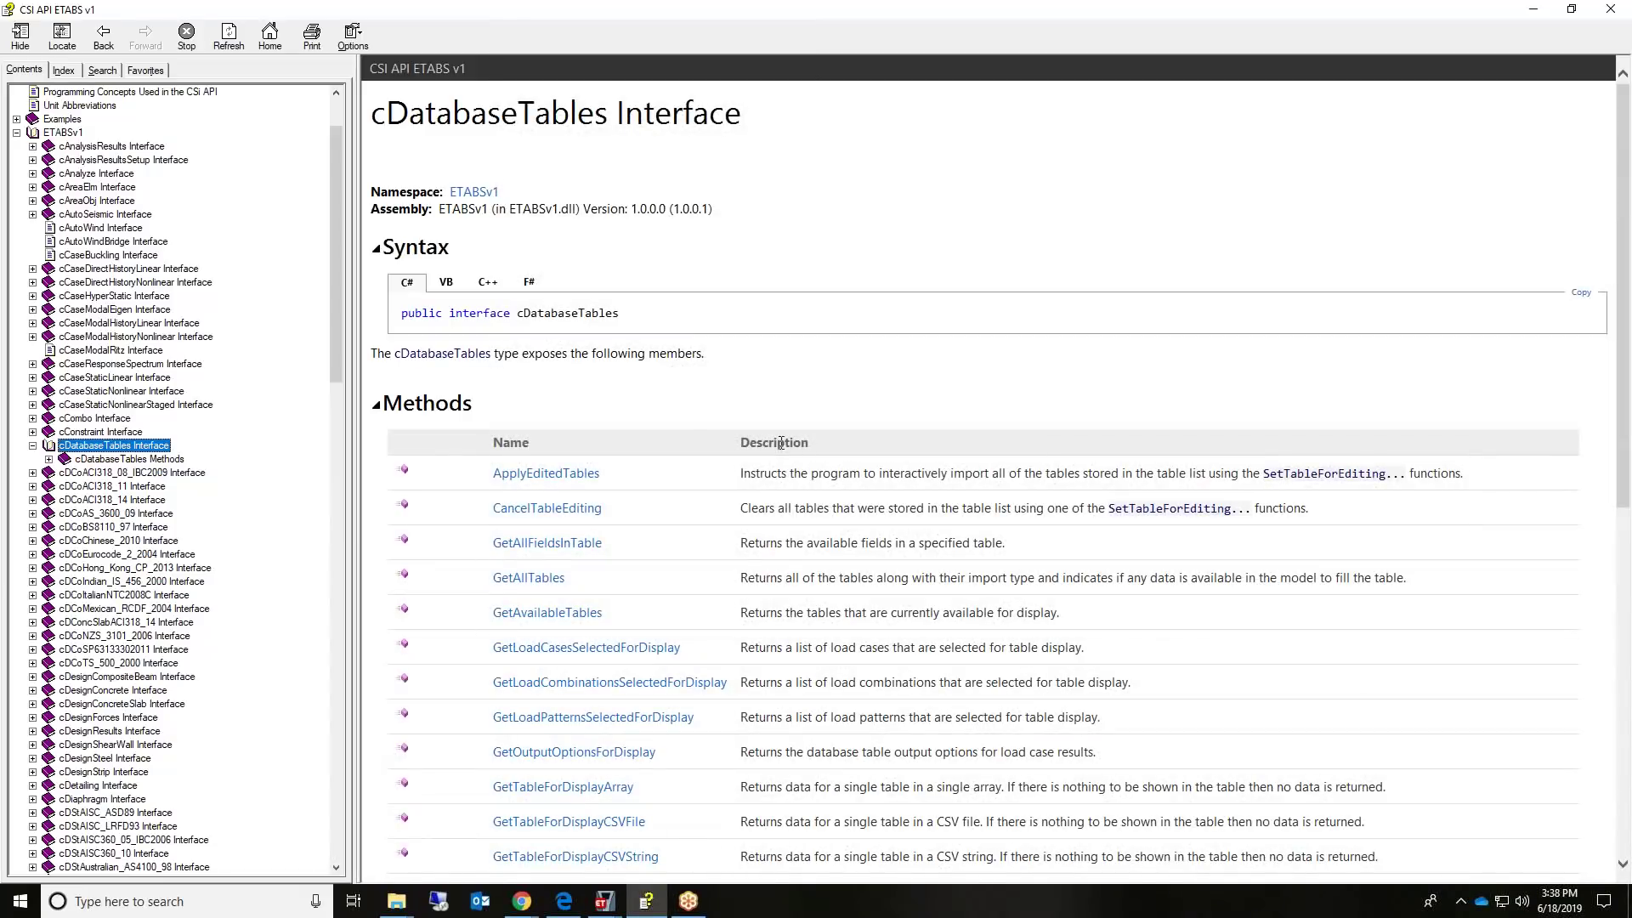
{"action": "scroll", "coordinate": [770, 313], "scroll_direction": "down", "scroll_amount": 3}
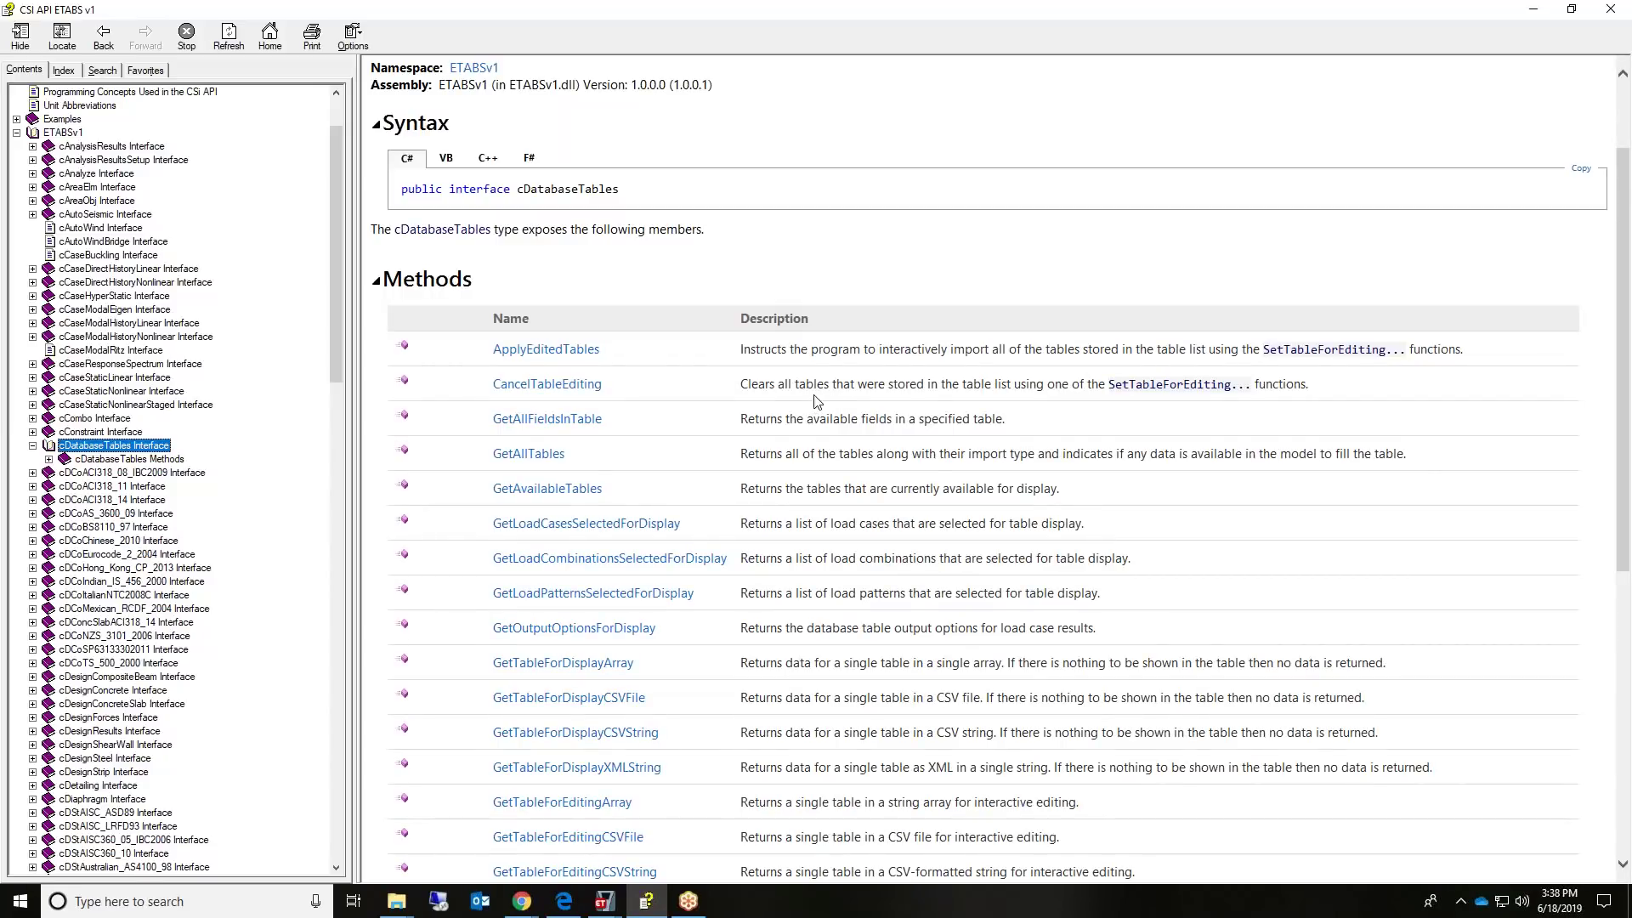
{"action": "scroll", "coordinate": [778, 411], "scroll_direction": "up", "scroll_amount": 3}
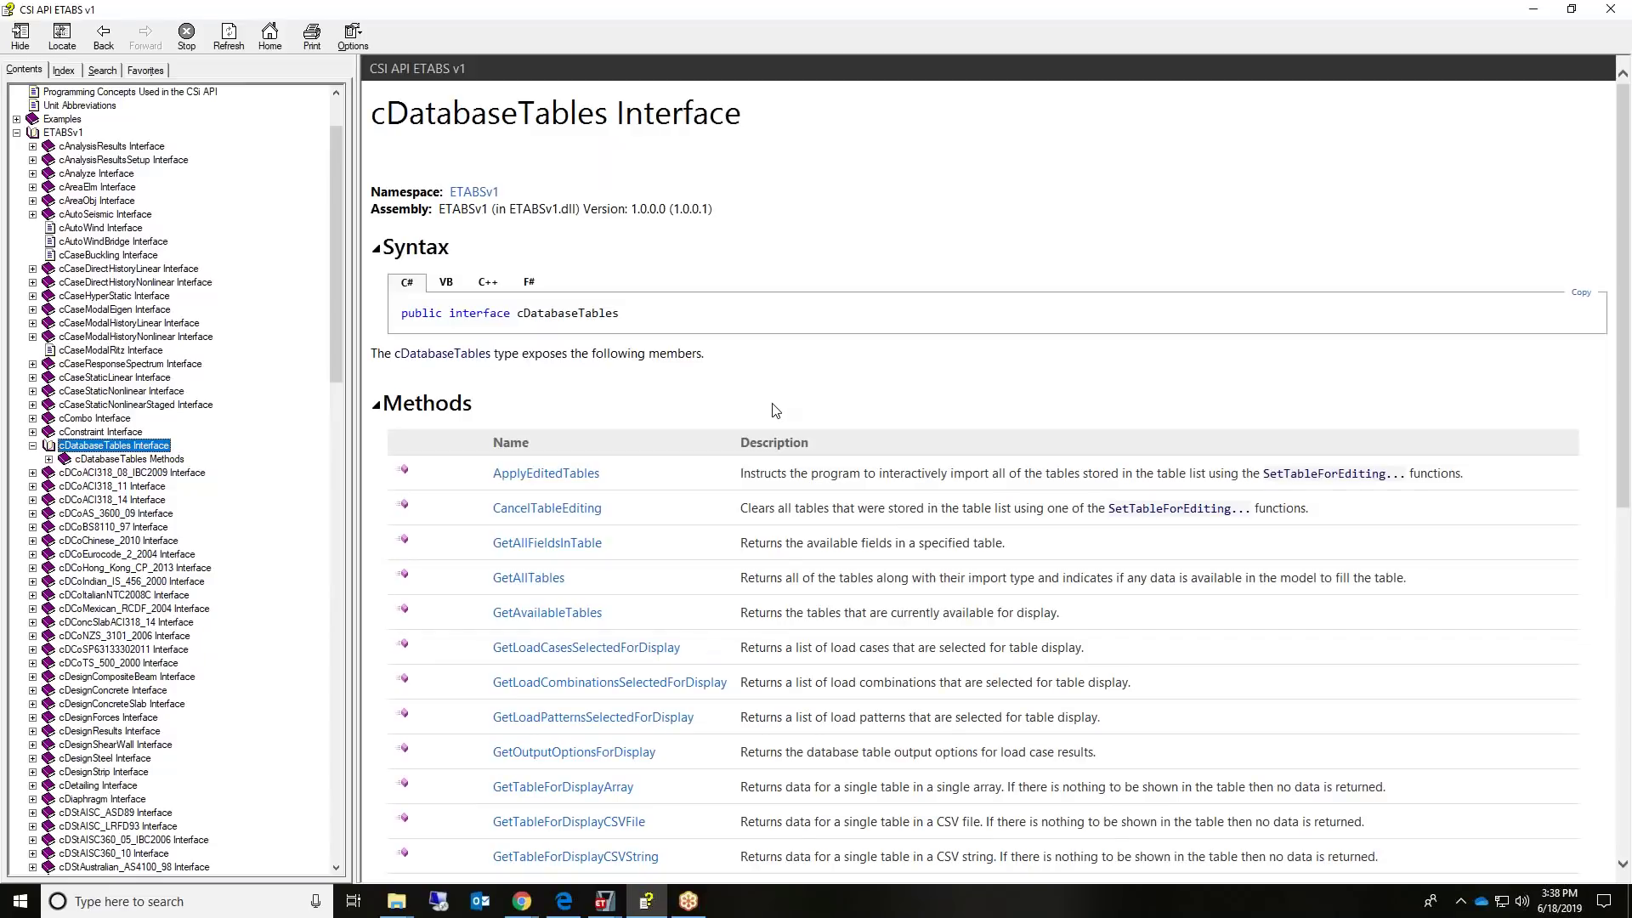